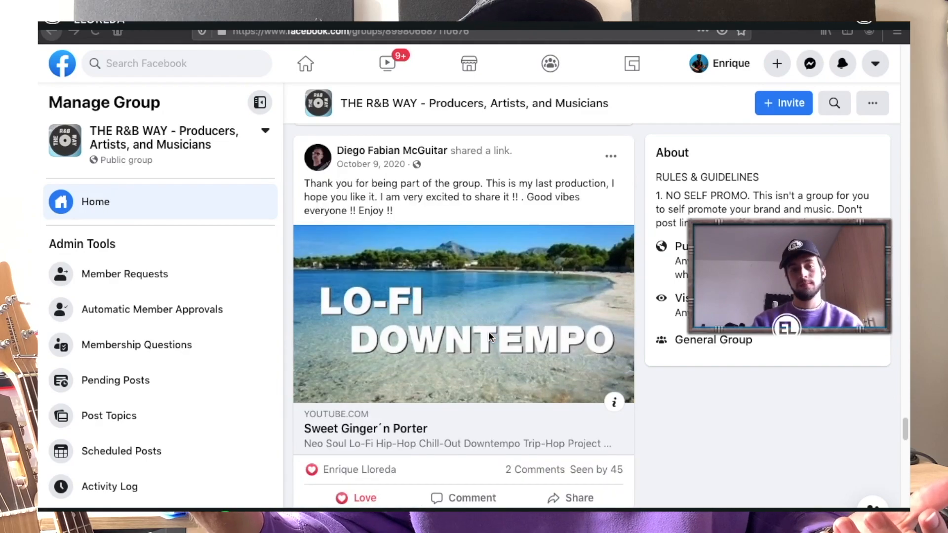
pyautogui.scroll(-12, 489, 334)
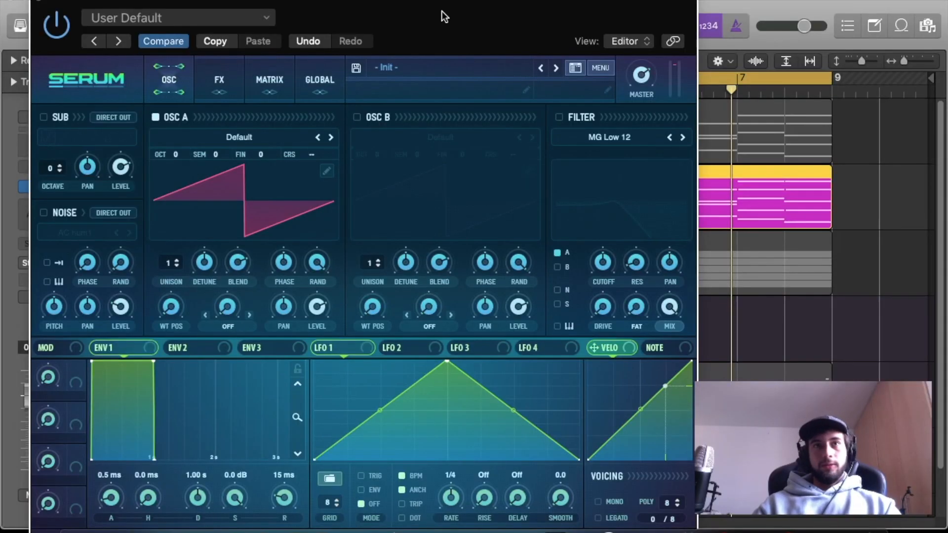
# - Turn off oscillator A and enable the noise oscillator with the Spectrum Noises sample E String 1 and keyboard pitch tracking
pyautogui.moveTo(443, 11); pyautogui.dragTo(416, 11)
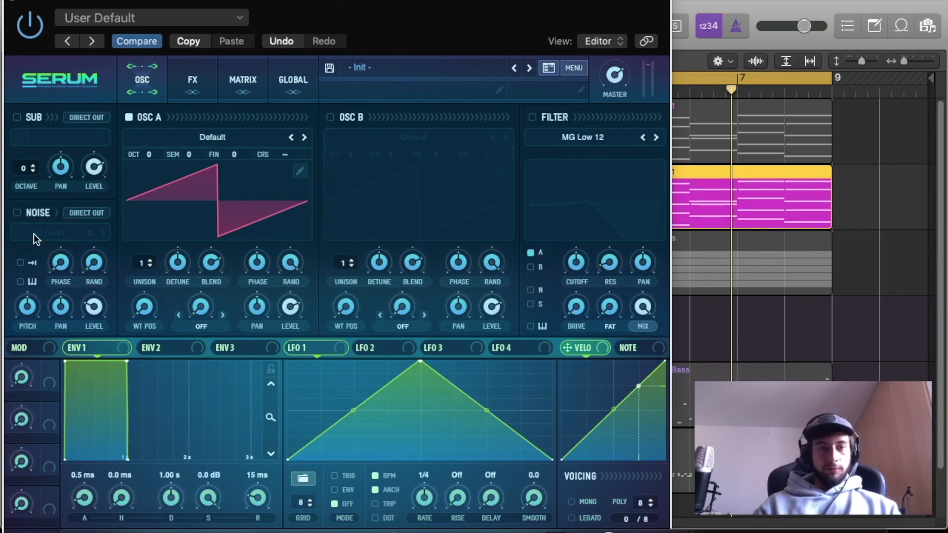
pyautogui.click(128, 118)
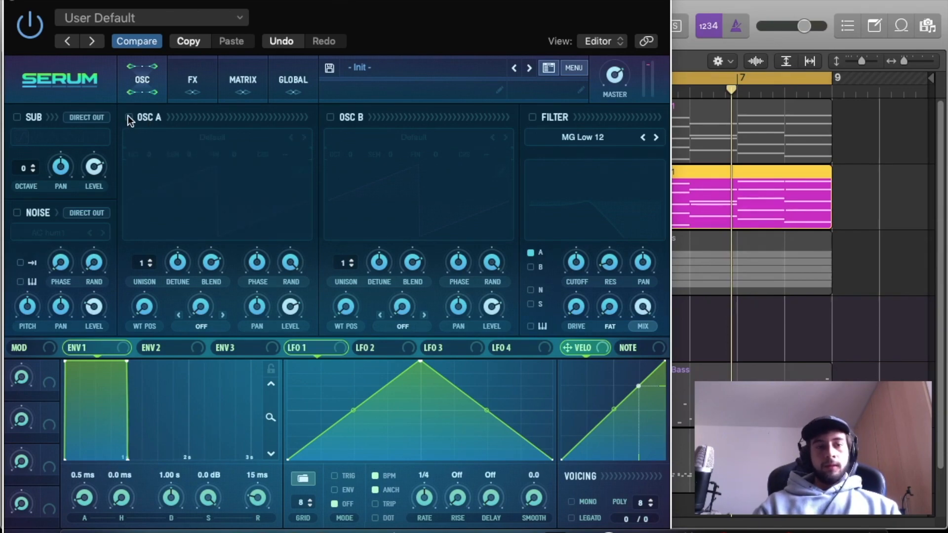
pyautogui.click(18, 212)
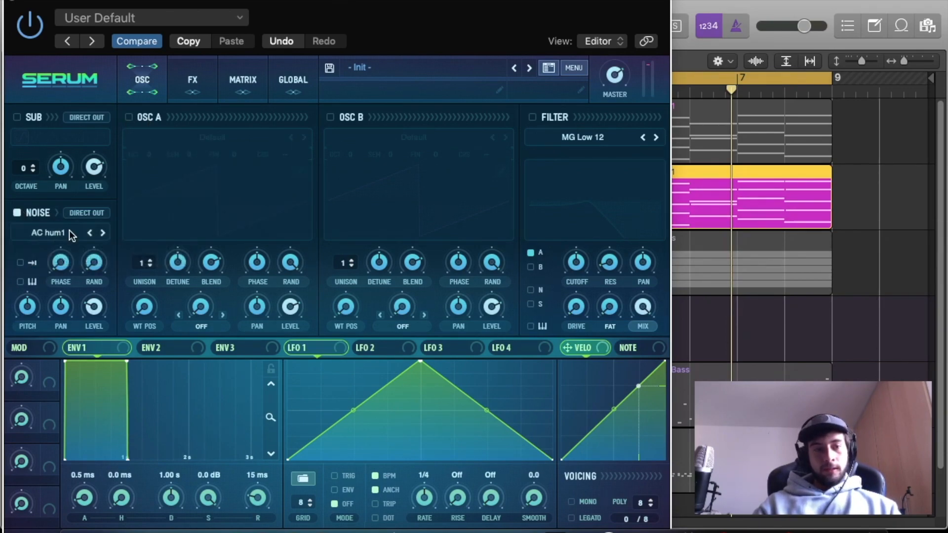
pyautogui.click(69, 233)
pyautogui.moveTo(106, 341)
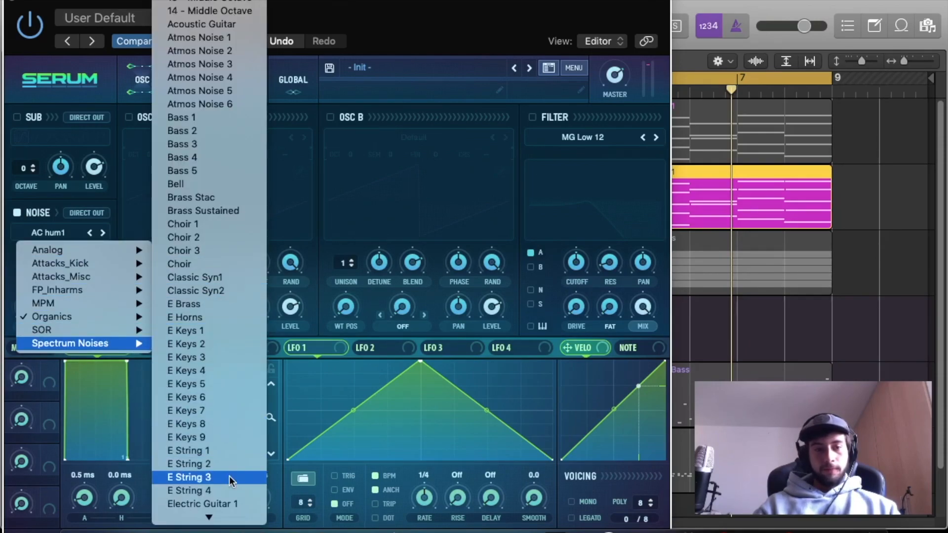
pyautogui.click(224, 452)
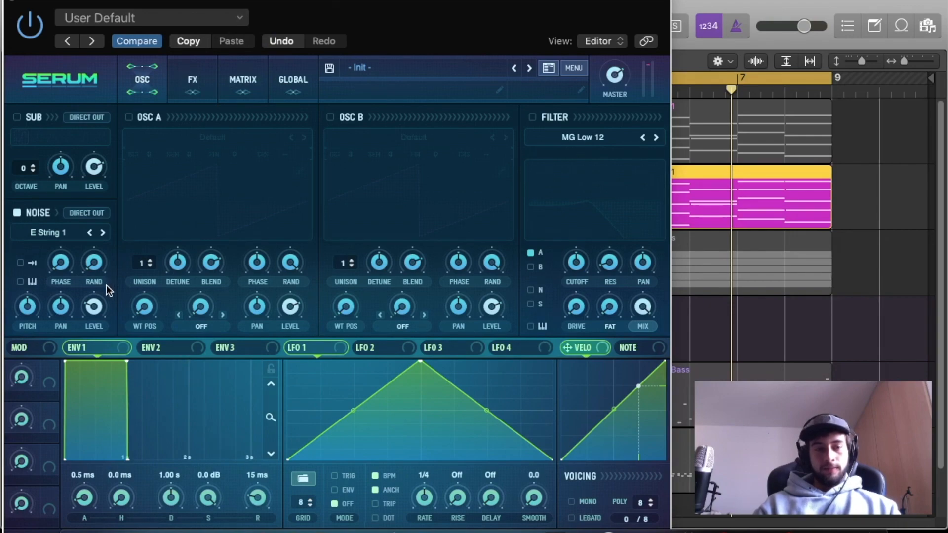
pyautogui.click(20, 282)
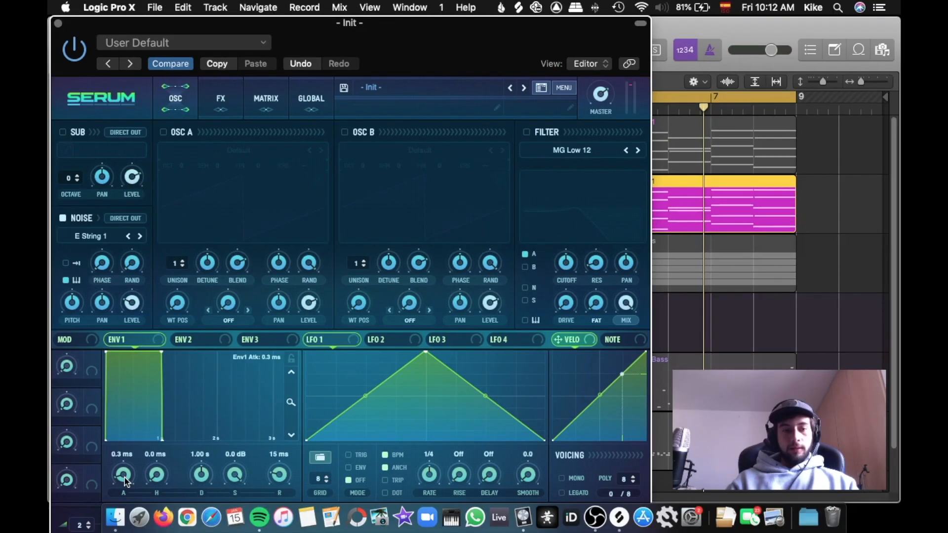
# - Set the ENV 1 attack to 471 ms and bend its attack curve upward
pyautogui.moveTo(86, 499); pyautogui.dragTo(87, 502)
pyautogui.moveTo(124, 475); pyautogui.dragTo(135, 441)
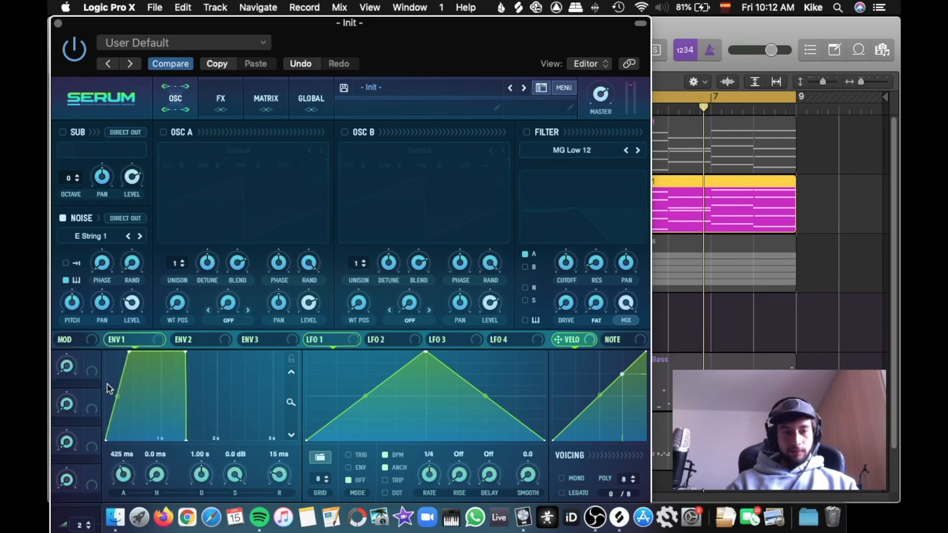
pyautogui.moveTo(113, 392); pyautogui.dragTo(114, 387)
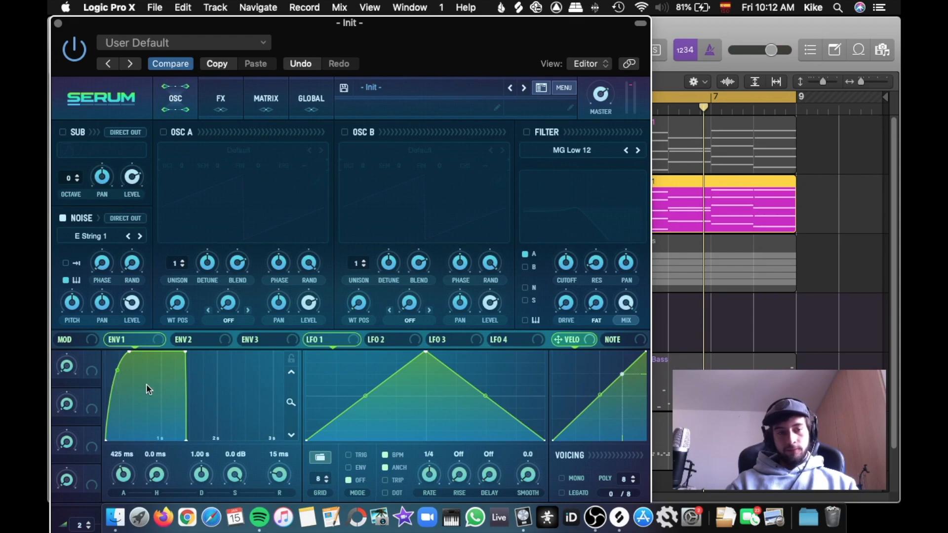
pyautogui.moveTo(127, 477); pyautogui.dragTo(128, 476)
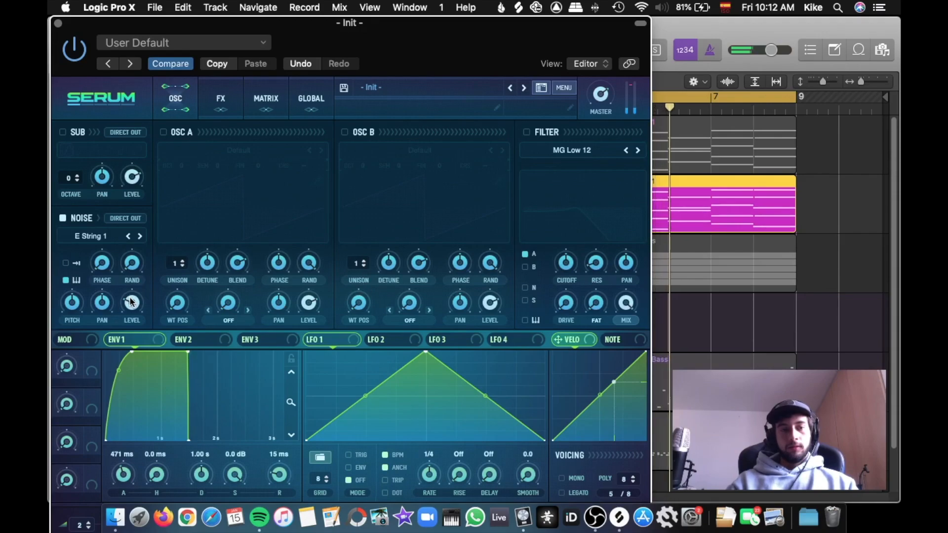
pyautogui.moveTo(137, 296)
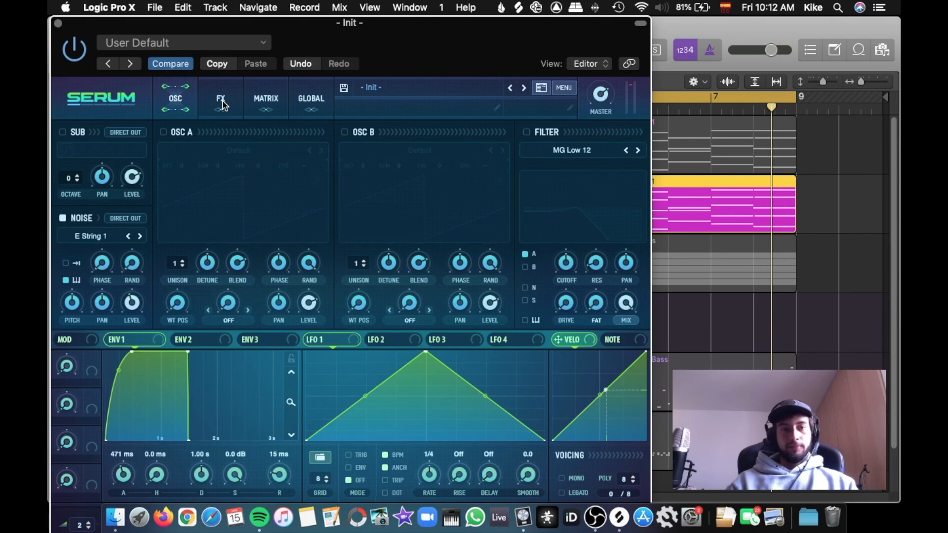
# - Route Env 1 to the master tuning (Mast.Tun) in the first row of the modulation matrix
pyautogui.click(264, 101)
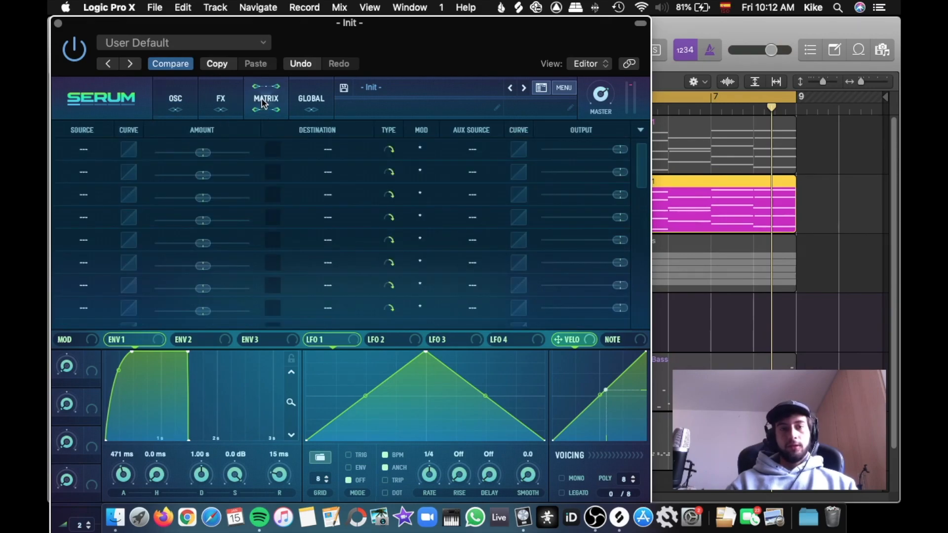
pyautogui.click(82, 151)
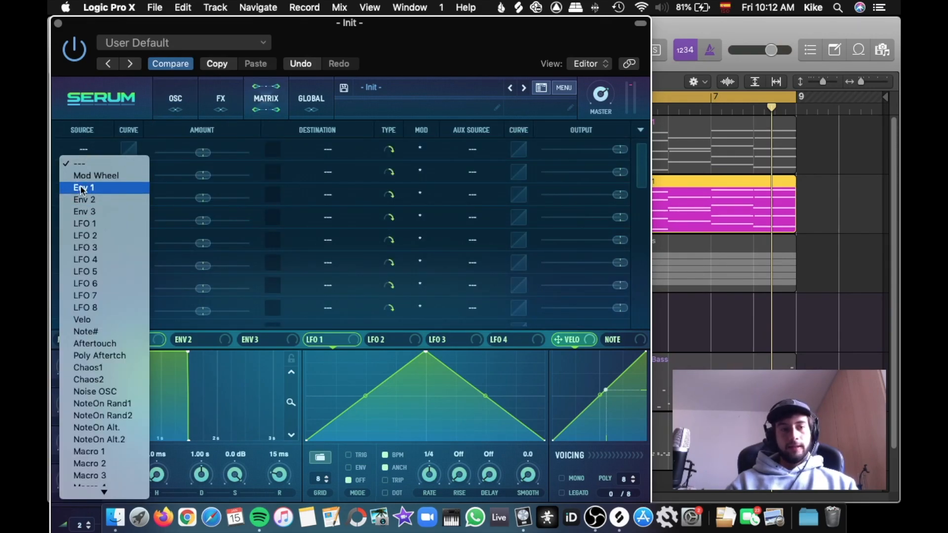
pyautogui.click(84, 188)
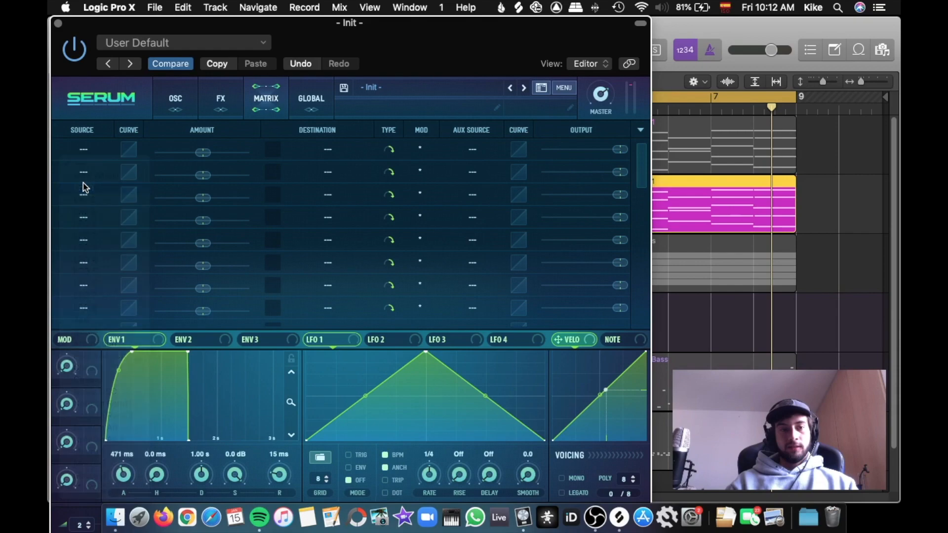
pyautogui.click(329, 151)
pyautogui.moveTo(352, 249)
pyautogui.click(427, 248)
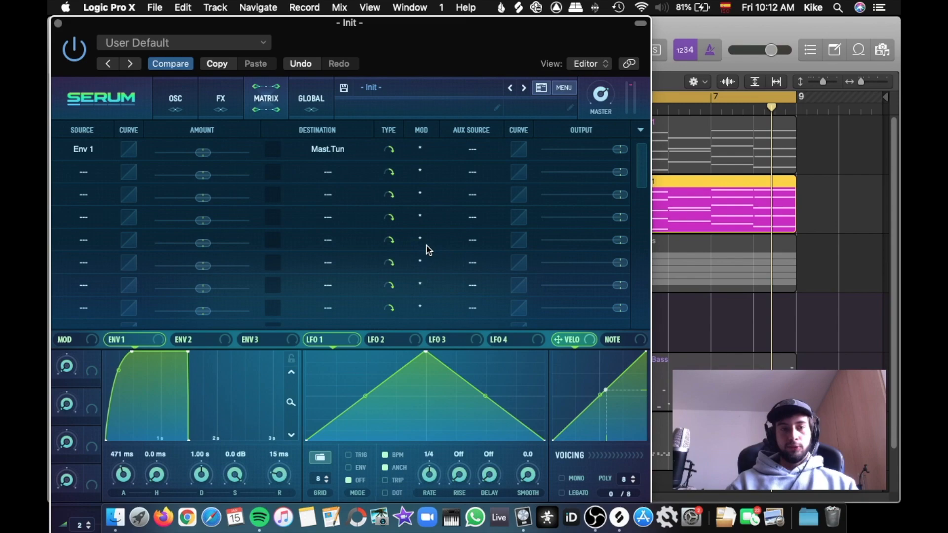
# - Set the Env 1 to Mast.Tun modulation amount to 9.3 and play the region back
pyautogui.doubleClick(204, 153)
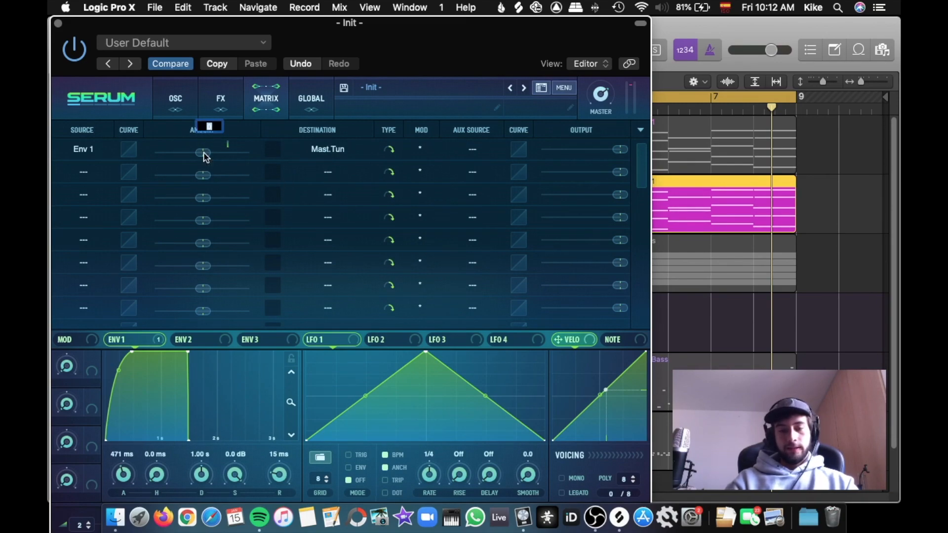
pyautogui.write('9.3')
pyautogui.press('Return')
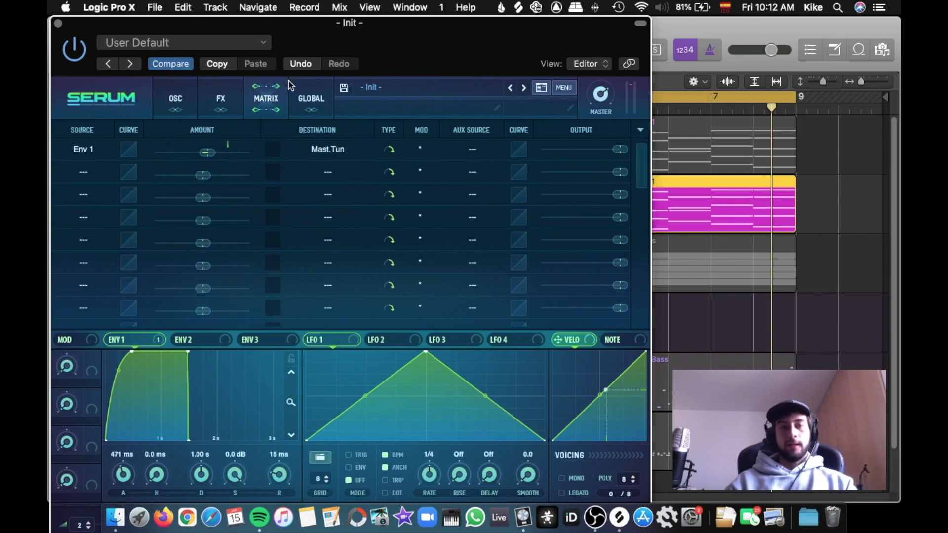
pyautogui.press('space')
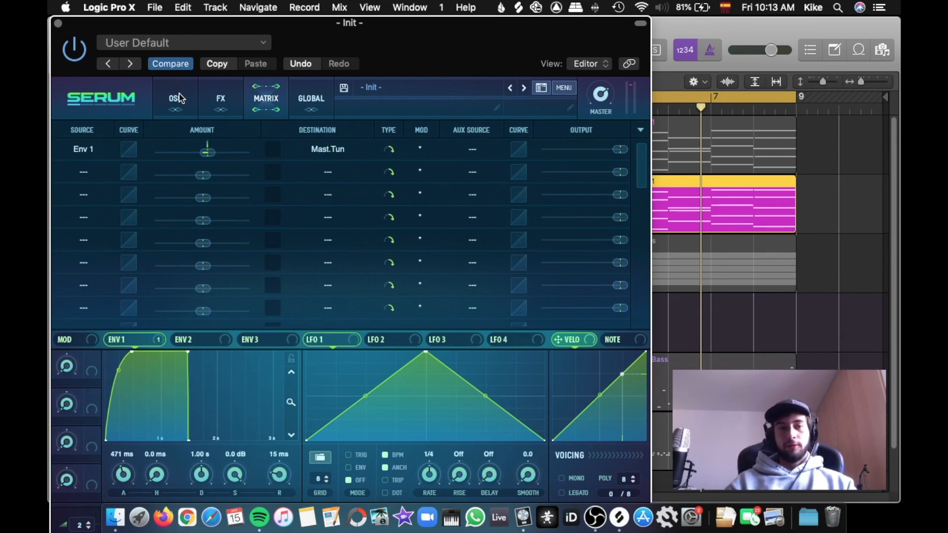
# - Enable the MG Low 12 filter for the noise oscillator and assign ENV 1 to modulate its cutoff
pyautogui.click(177, 99)
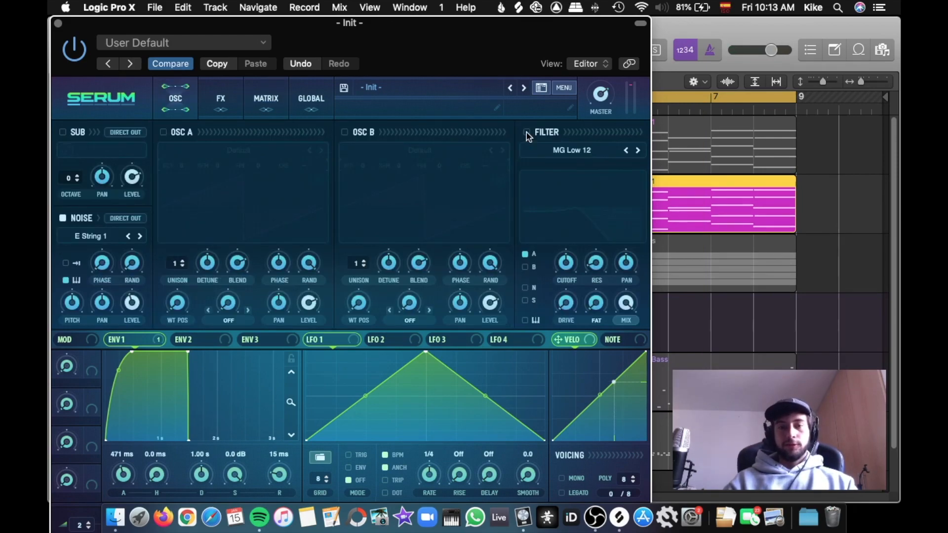
pyautogui.click(527, 132)
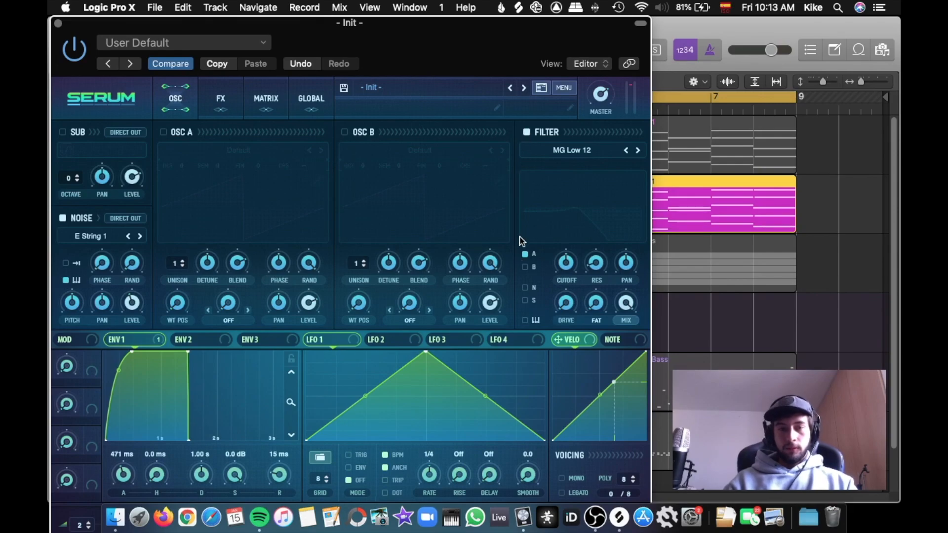
pyautogui.click(525, 288)
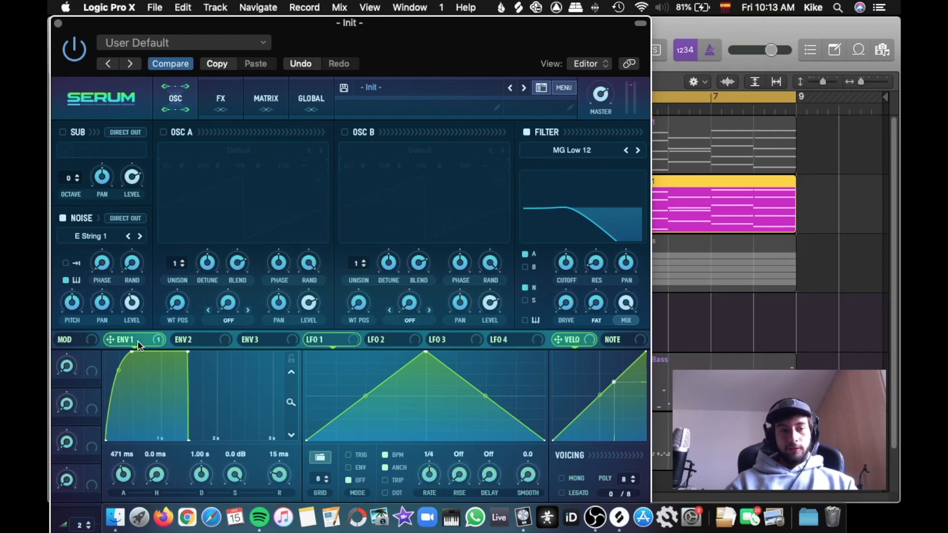
pyautogui.moveTo(150, 339); pyautogui.dragTo(554, 280)
# - Raise the filter's resonance slightly while the region plays
pyautogui.press('space')
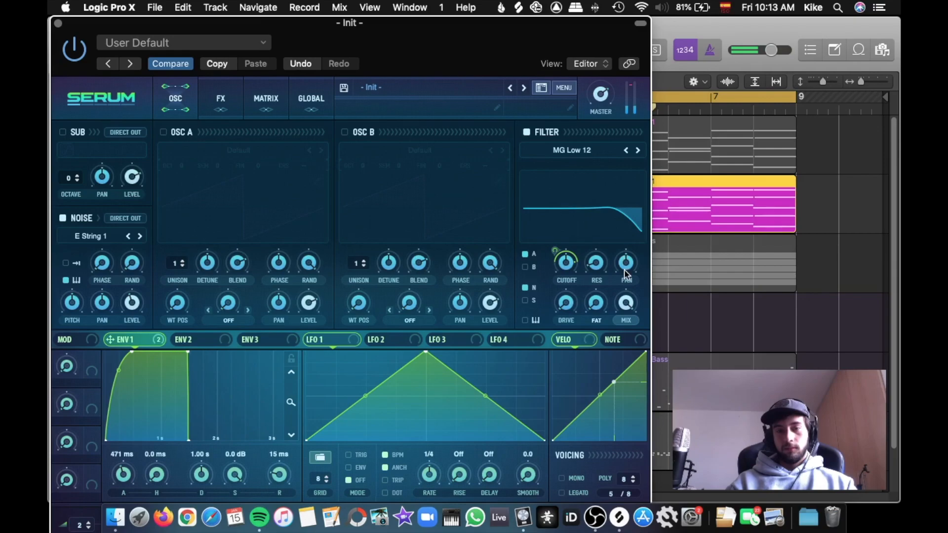
pyautogui.click(596, 266)
pyautogui.moveTo(594, 263); pyautogui.dragTo(600, 239)
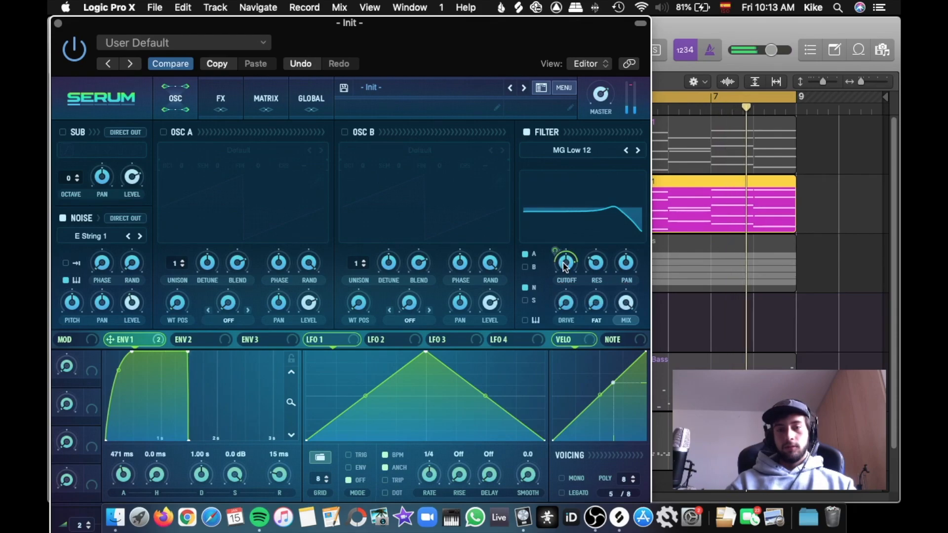
pyautogui.moveTo(566, 266)
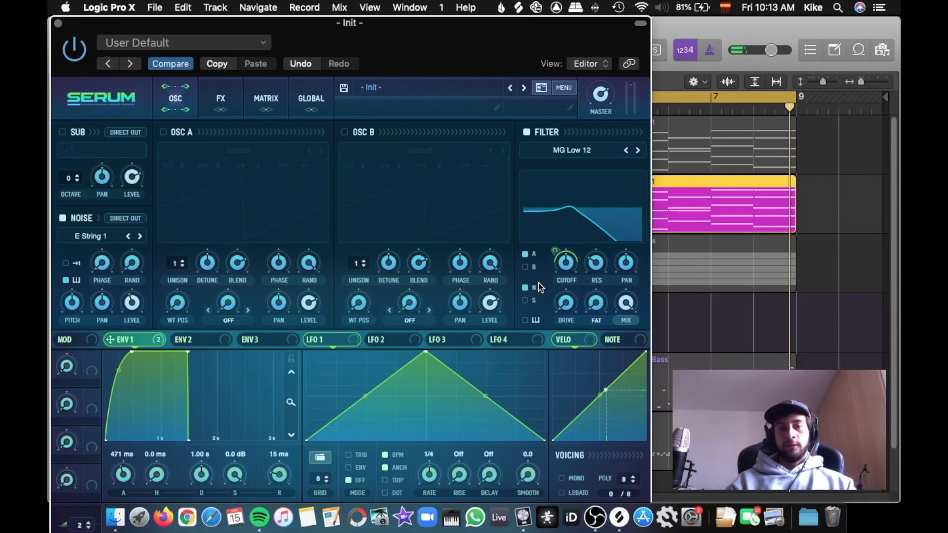
# - Turn on oscillator A and load the Analog_BD_Sin wavetable from the Analog category
pyautogui.click(164, 133)
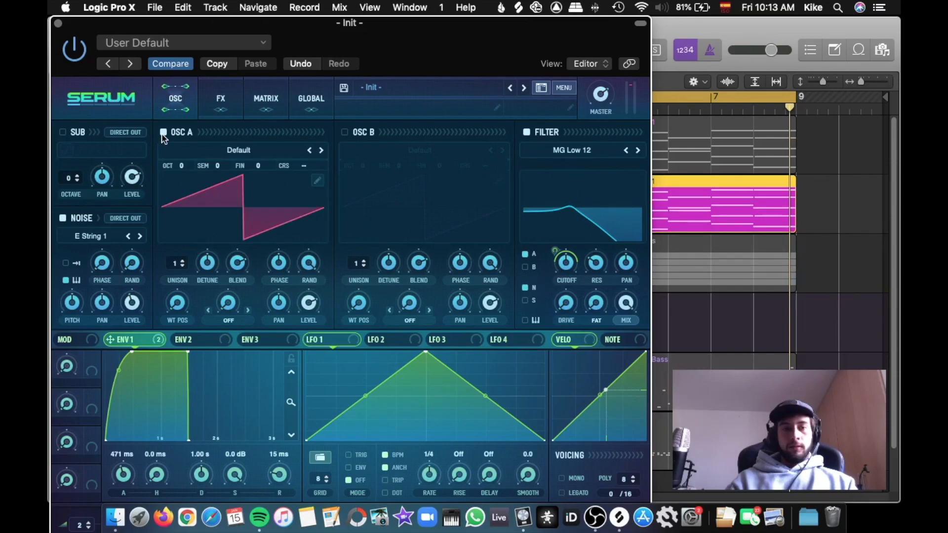
pyautogui.click(243, 151)
pyautogui.moveTo(247, 165)
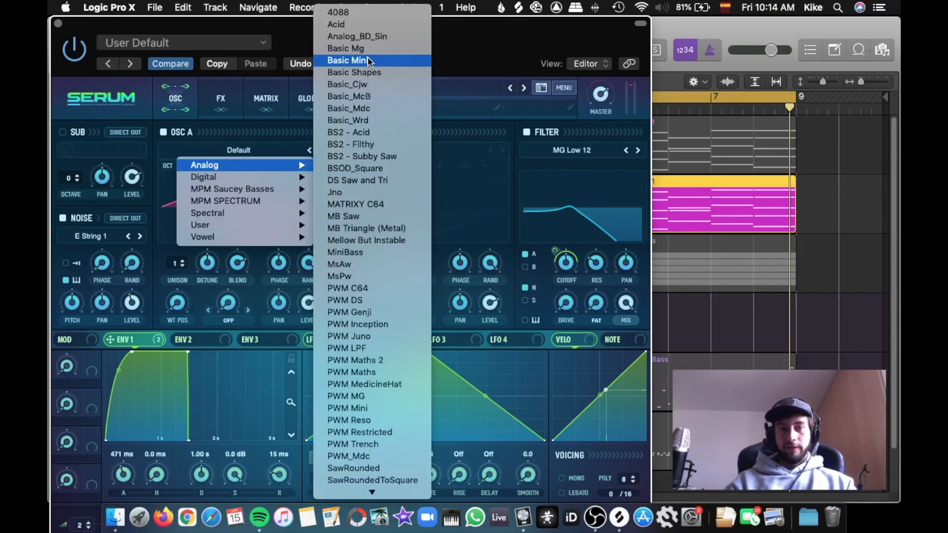
pyautogui.click(367, 35)
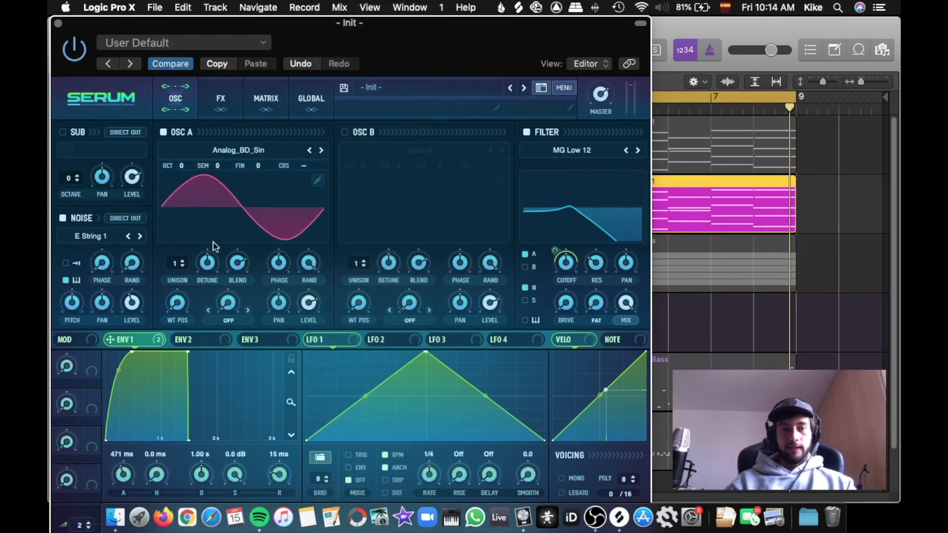
# - Assign ENV 1 to oscillator A's wavetable position and set the oscillator's octave to -1 for playback
pyautogui.moveTo(177, 299); pyautogui.dragTo(190, 322)
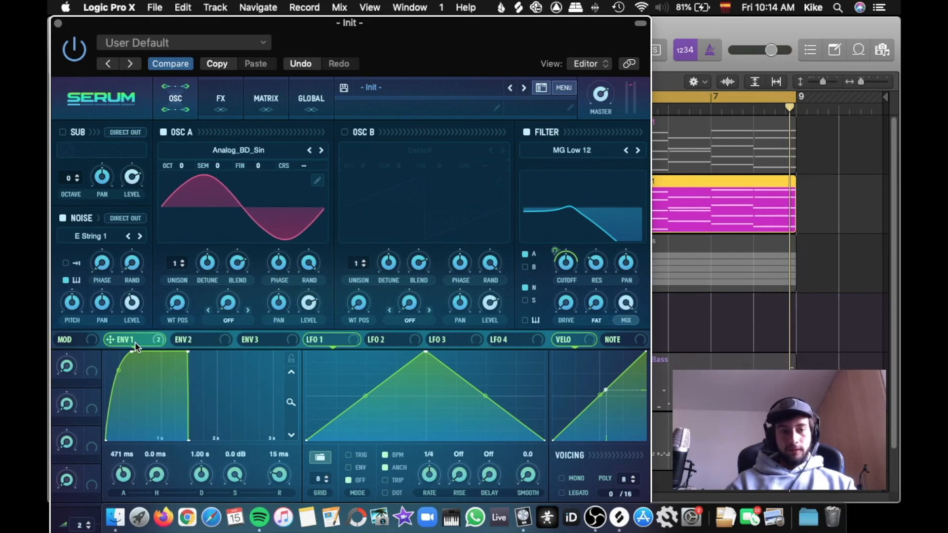
pyautogui.moveTo(141, 340); pyautogui.dragTo(182, 307)
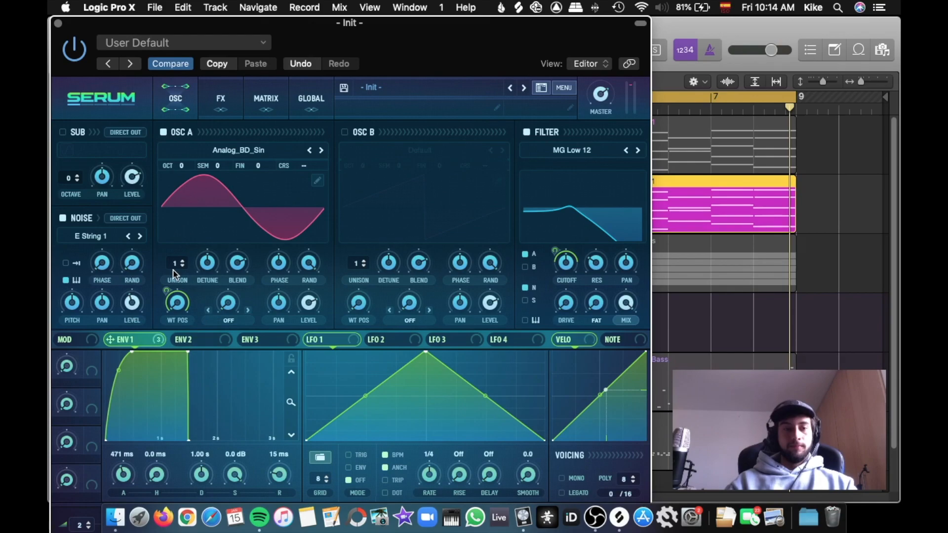
pyautogui.press('space')
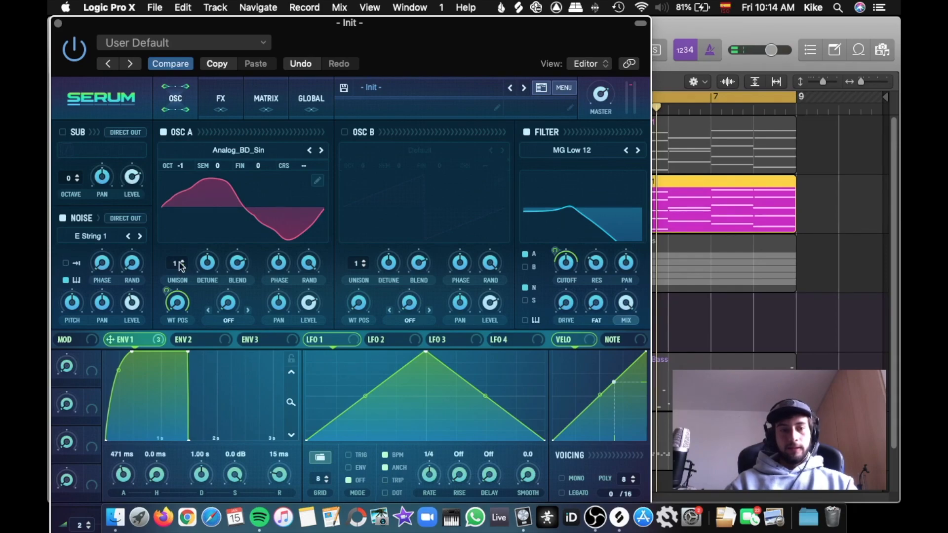
# - Set oscillator A to 5 unison voices and reduce the detune to about 0.08 during playback
pyautogui.moveTo(177, 269); pyautogui.dragTo(188, 233)
pyautogui.moveTo(207, 264); pyautogui.dragTo(207, 287)
pyautogui.press('space')
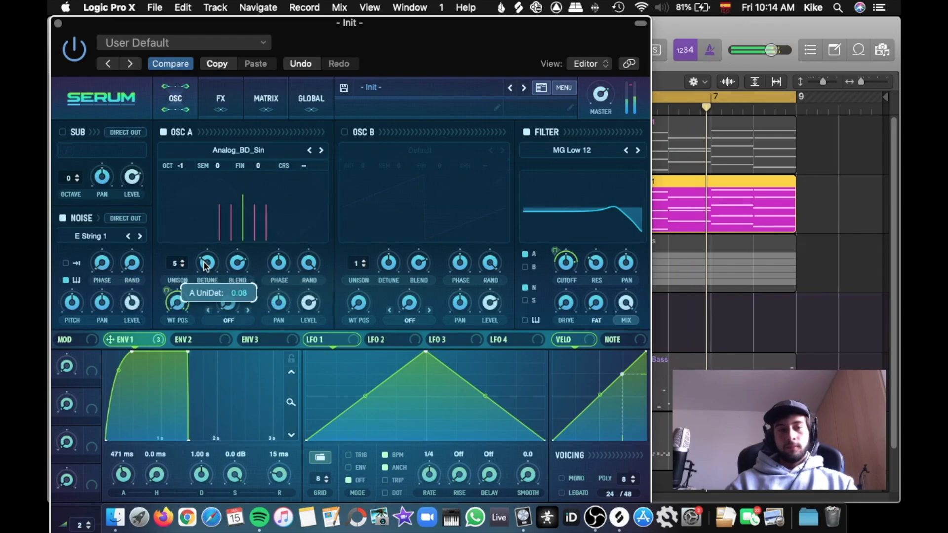
# - Assign ENV 1 to oscillator A's unison detune, fine-tune the detune knob, and lower the oscillator's level
pyautogui.moveTo(122, 346)
pyautogui.moveTo(124, 344); pyautogui.dragTo(200, 289)
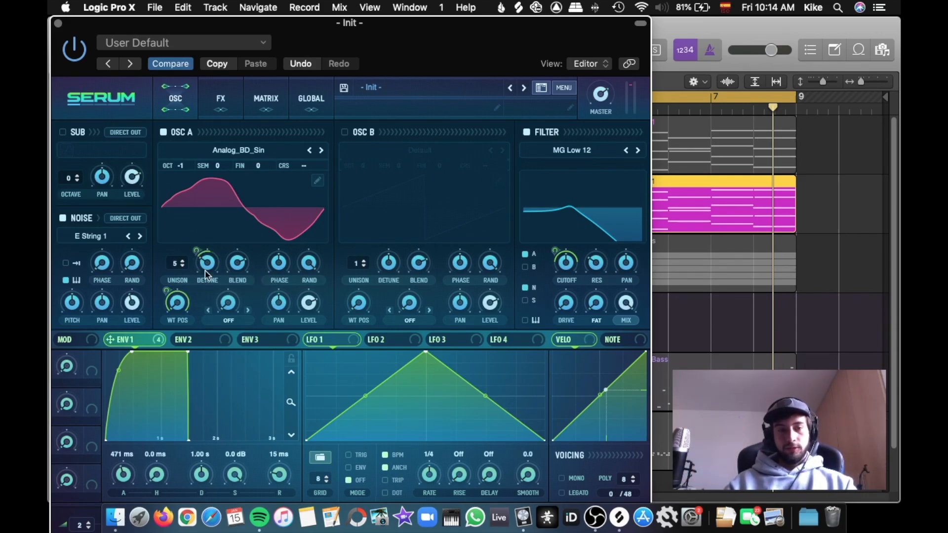
pyautogui.moveTo(208, 270); pyautogui.dragTo(209, 271)
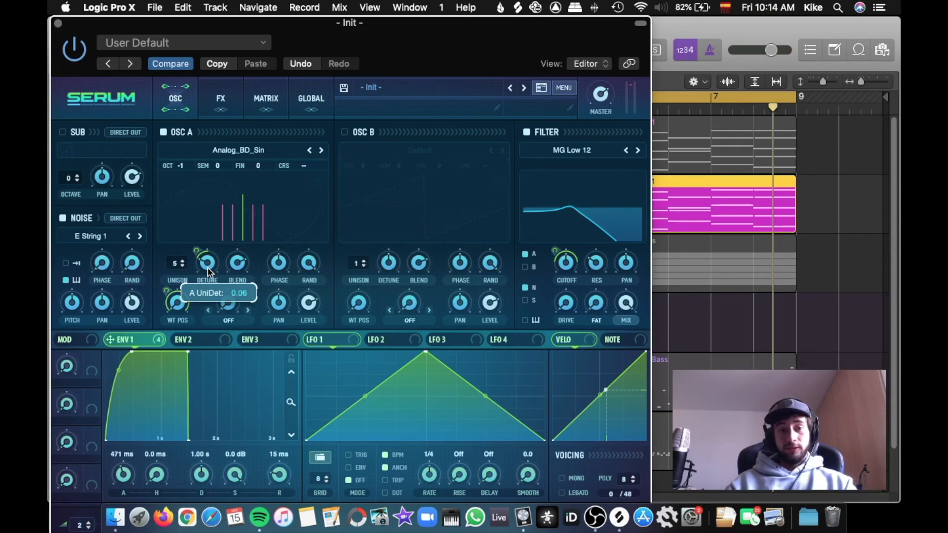
pyautogui.moveTo(208, 268)
pyautogui.mouseDown()
pyautogui.moveTo(213, 262)
pyautogui.moveTo(203, 280)
pyautogui.moveTo(211, 269)
pyautogui.mouseUp()
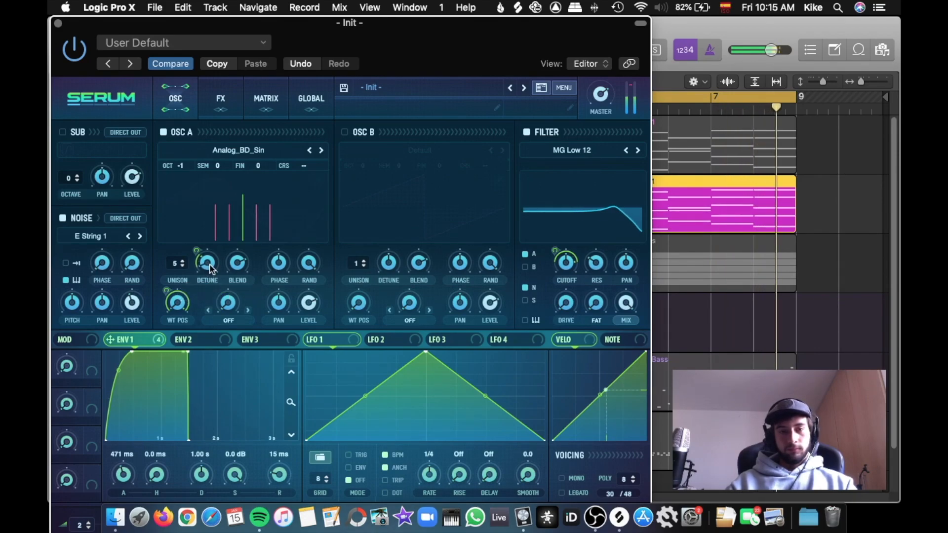
pyautogui.moveTo(315, 303); pyautogui.dragTo(312, 313)
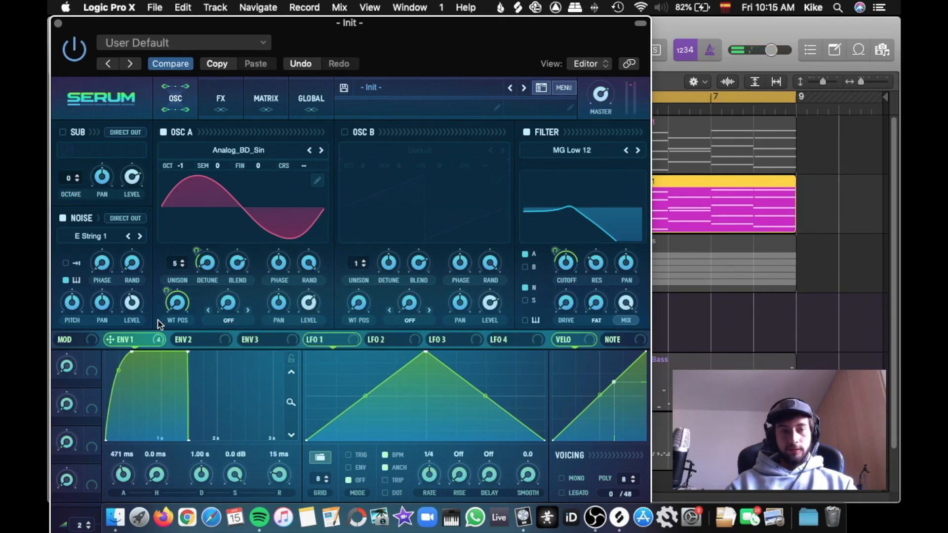
# - Fine-tune oscillator A's level and play back the region to hear the patch
pyautogui.moveTo(312, 299); pyautogui.dragTo(311, 298)
pyautogui.press('space')
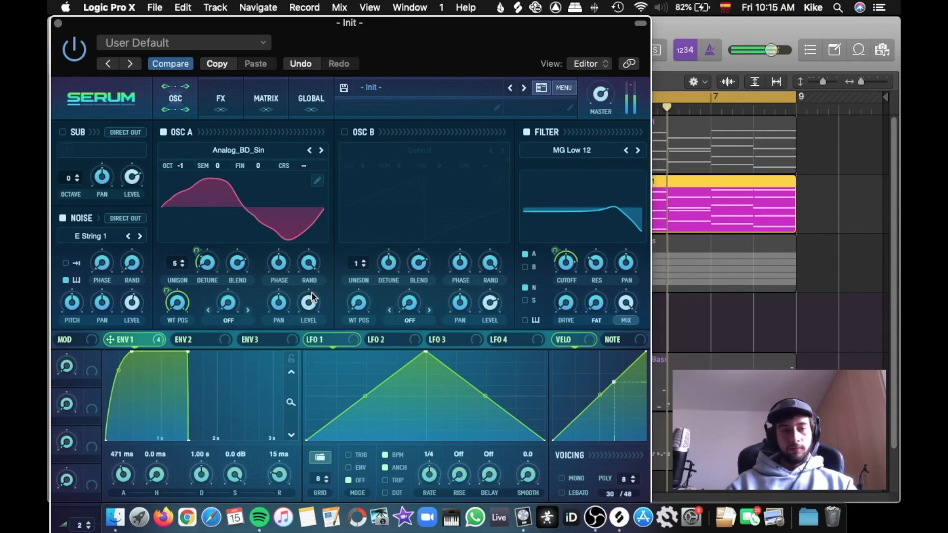
# - Turn on oscillator B, load the SawRounded wavetable from the Analog category, and adjust its wavetable position
pyautogui.click(345, 132)
pyautogui.click(435, 152)
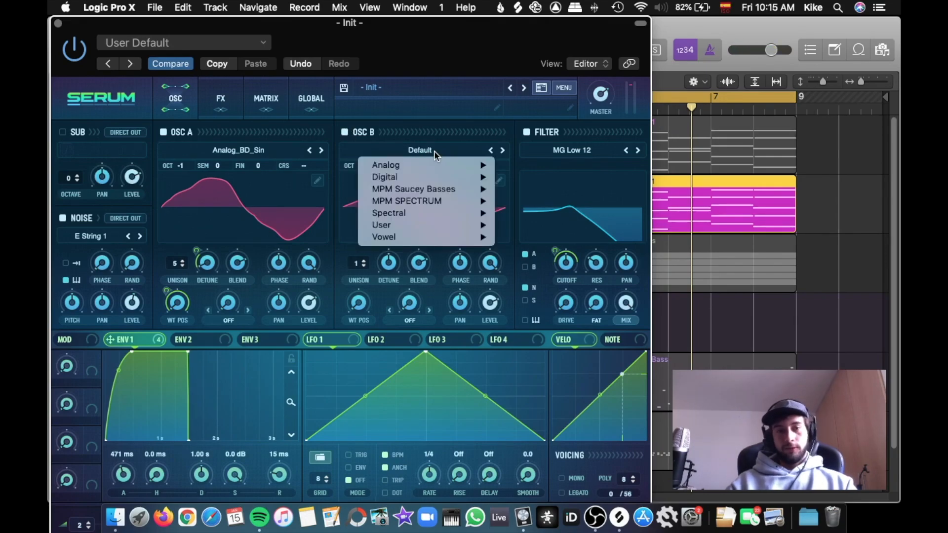
pyautogui.moveTo(435, 164)
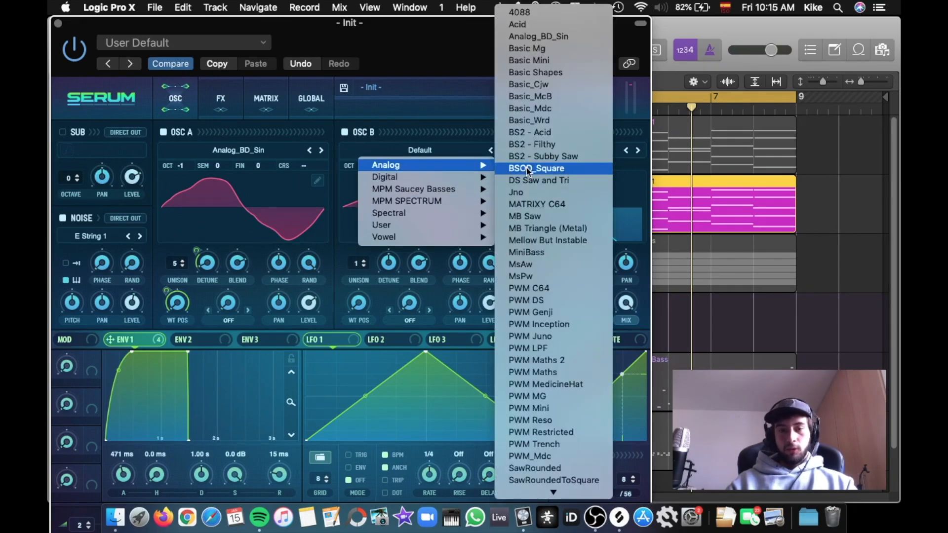
pyautogui.scroll(-1, 526, 167)
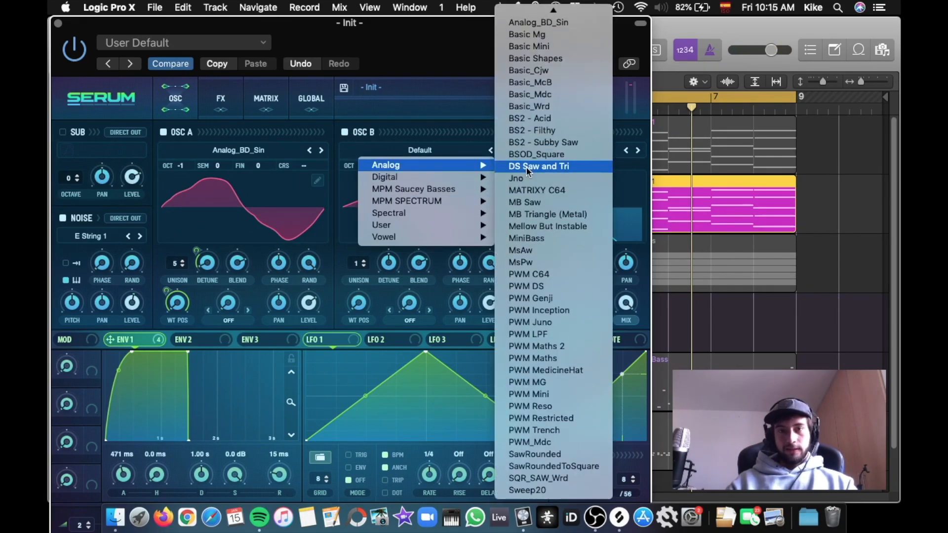
pyautogui.click(542, 456)
pyautogui.moveTo(361, 299); pyautogui.dragTo(369, 325)
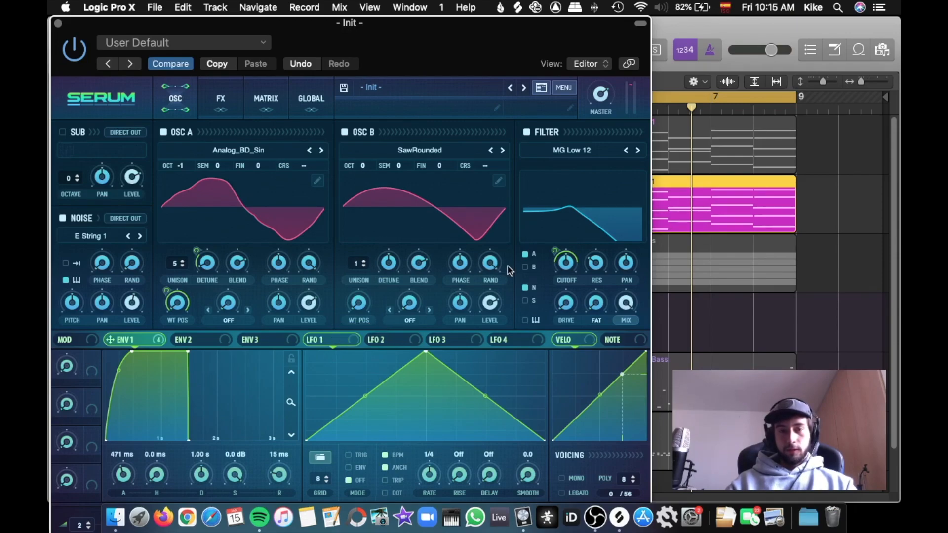
# - Route oscillator B through the filter and set its octave to -1 and unison to 4 voices during playback
pyautogui.press('space')
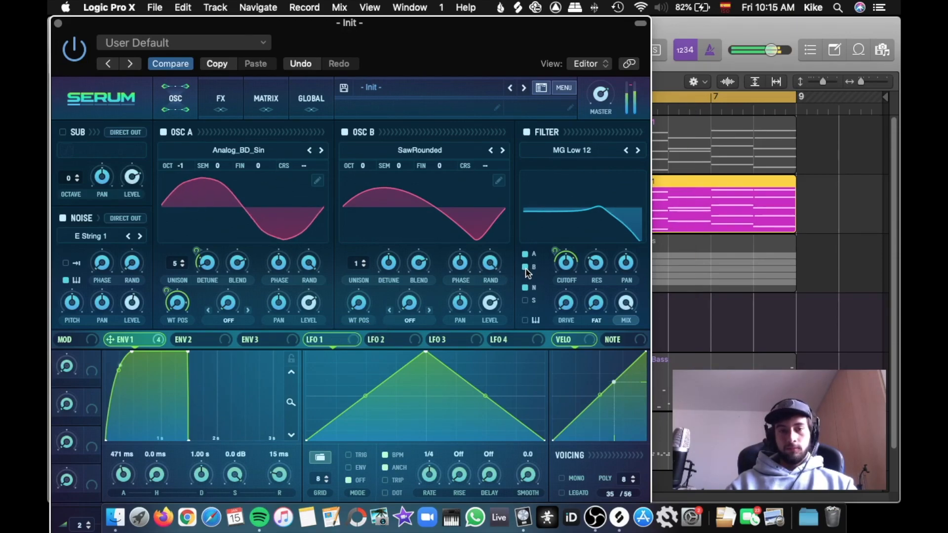
pyautogui.moveTo(365, 175)
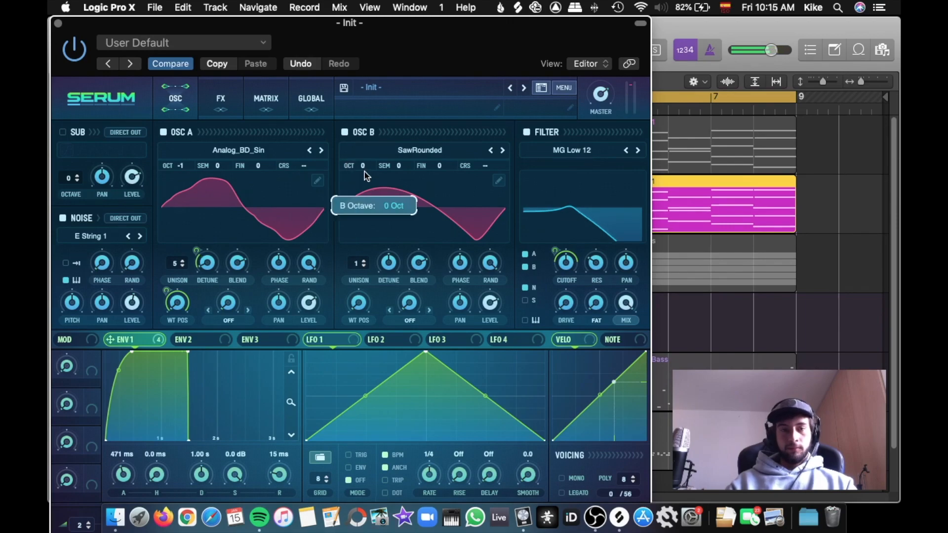
pyautogui.moveTo(359, 267); pyautogui.dragTo(385, 287)
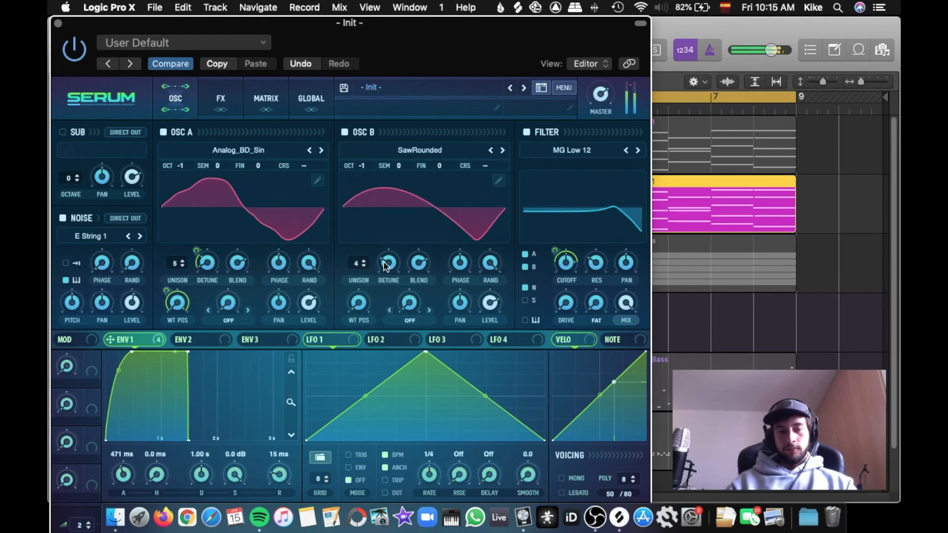
# - Assign ENV 1 to oscillator B's unison detune and fine-tune the detune knob during playback
pyautogui.press('space')
pyautogui.moveTo(141, 342); pyautogui.dragTo(387, 273)
pyautogui.press('space')
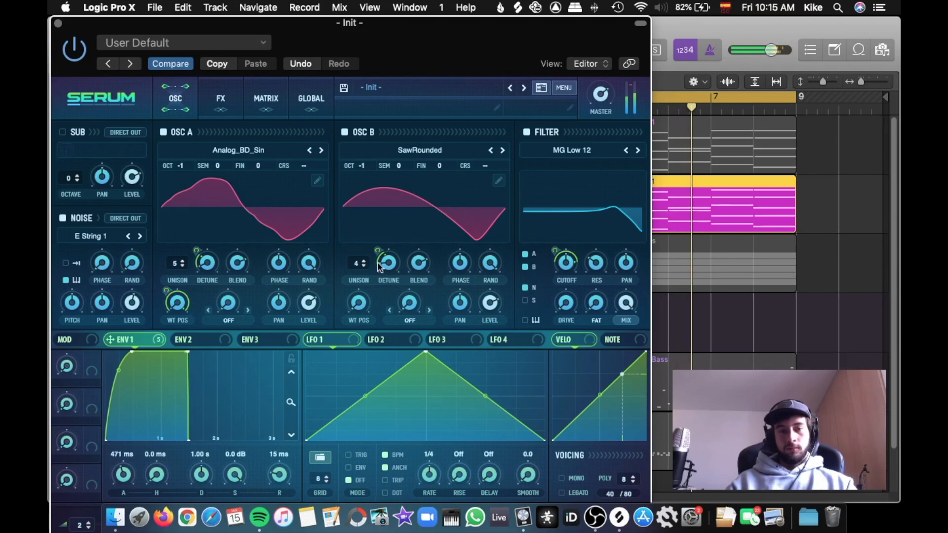
pyautogui.moveTo(387, 262); pyautogui.dragTo(388, 270)
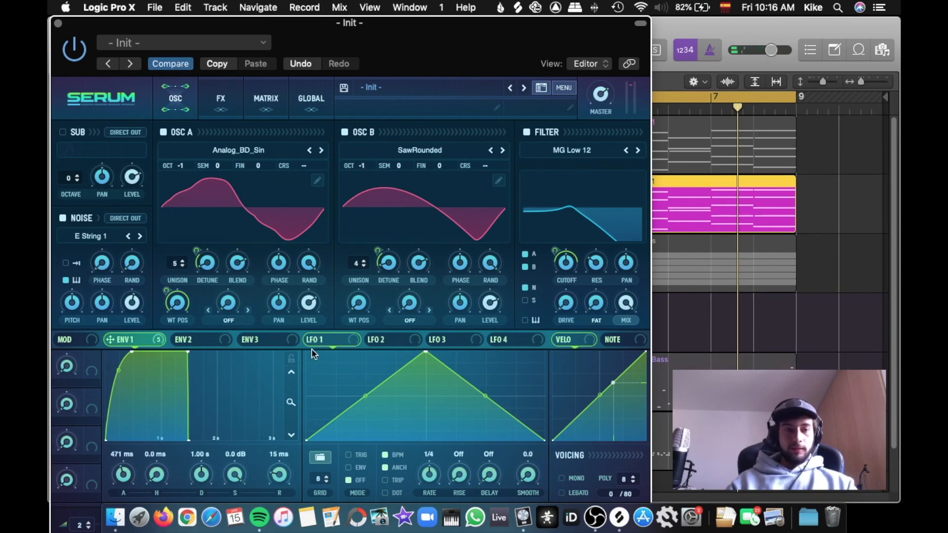
# - Add eight points to the LFO 1 shape to form an uneven zigzag with five peaks of different heights
pyautogui.doubleClick(319, 371)
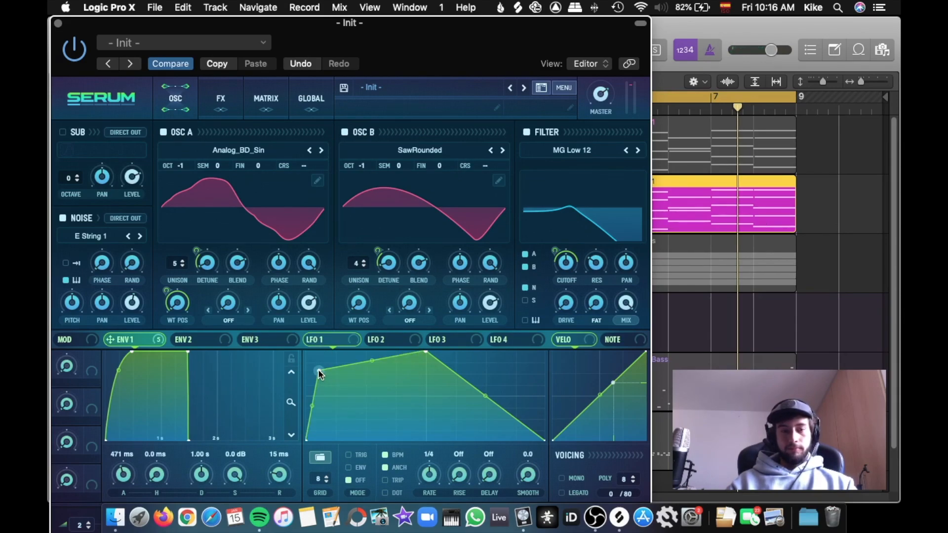
pyautogui.doubleClick(352, 410)
pyautogui.doubleClick(368, 358)
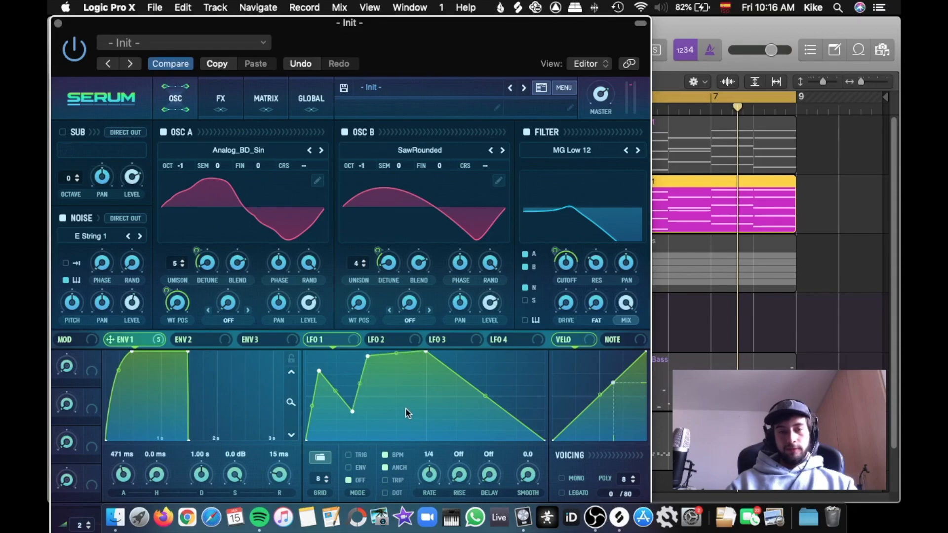
pyautogui.doubleClick(404, 419)
pyautogui.doubleClick(455, 411)
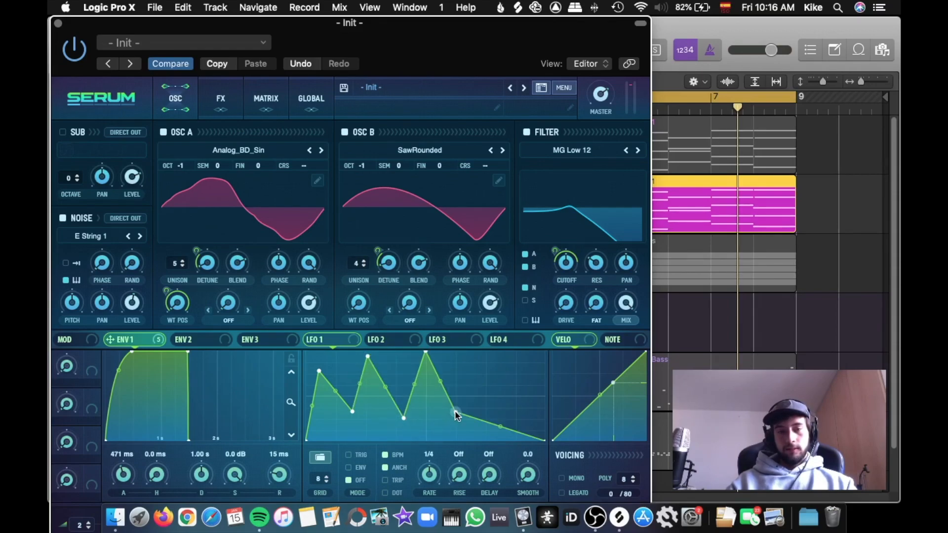
pyautogui.doubleClick(472, 364)
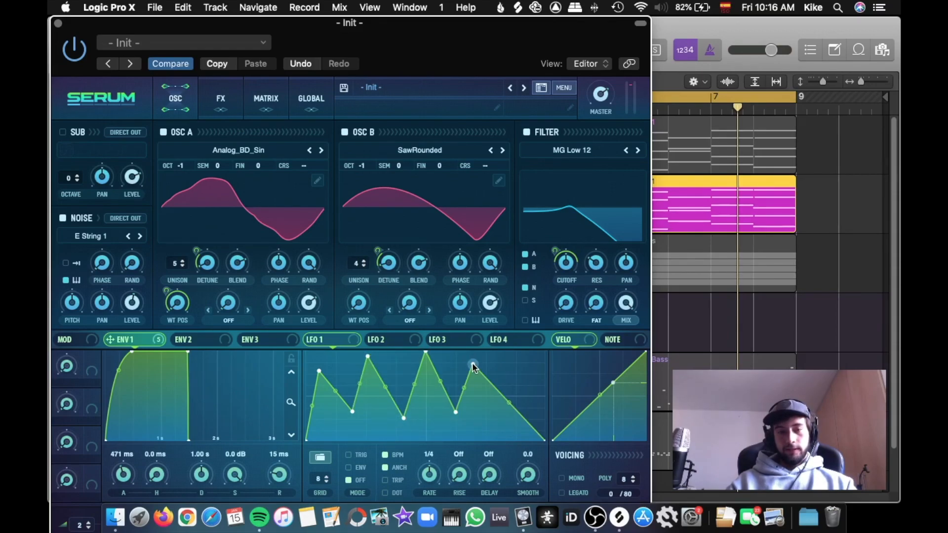
pyautogui.doubleClick(496, 414)
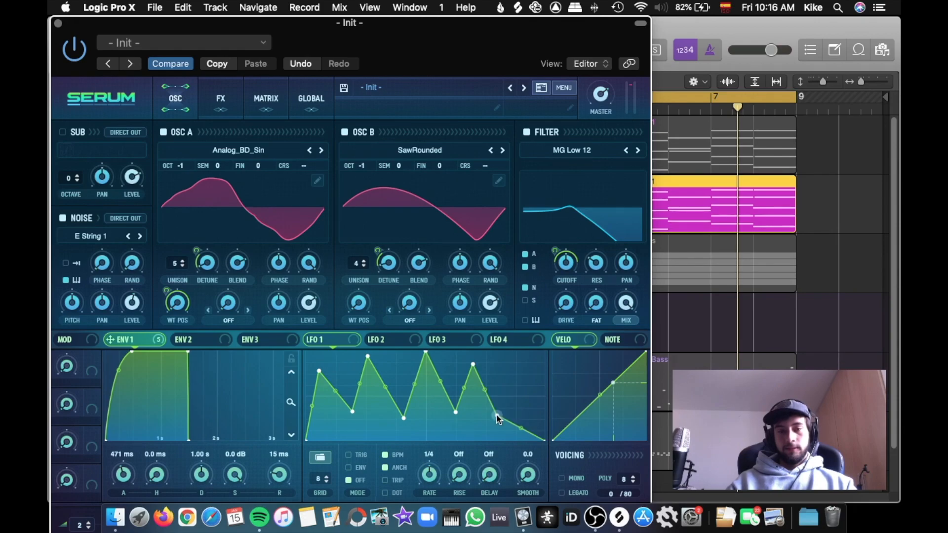
pyautogui.doubleClick(512, 361)
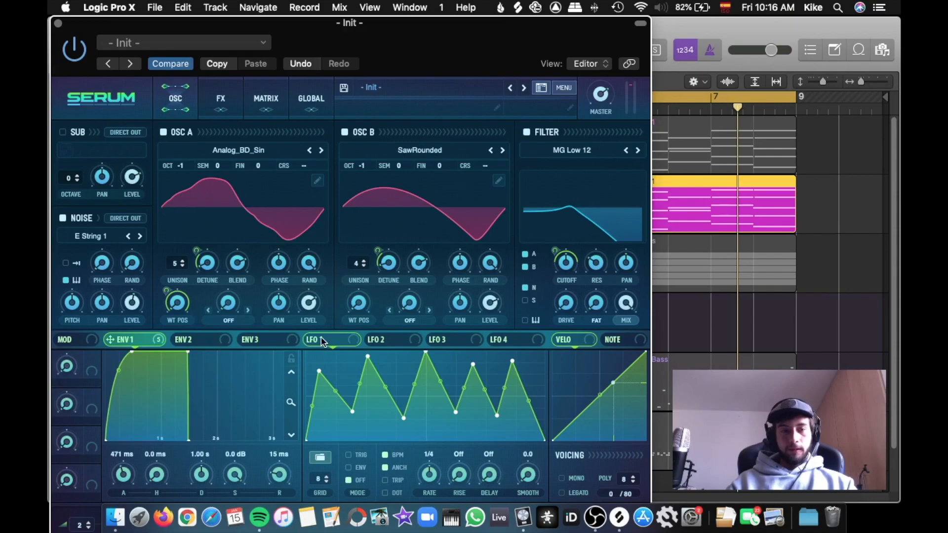
# - Assign LFO 1 to the noise oscillator's pan and adjust the modulation amount while auditioning the noise alone
pyautogui.moveTo(322, 341); pyautogui.dragTo(97, 327)
pyautogui.press('space')
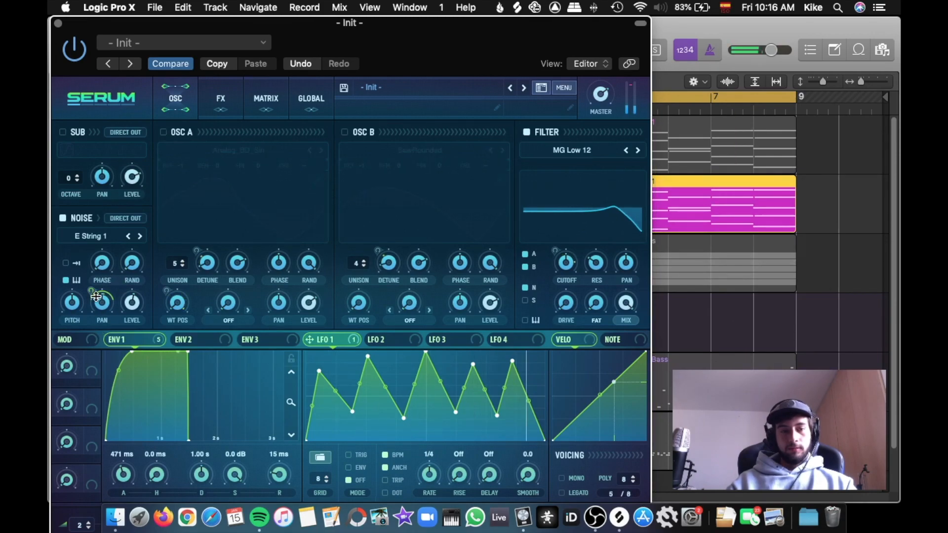
pyautogui.moveTo(91, 291); pyautogui.dragTo(96, 279)
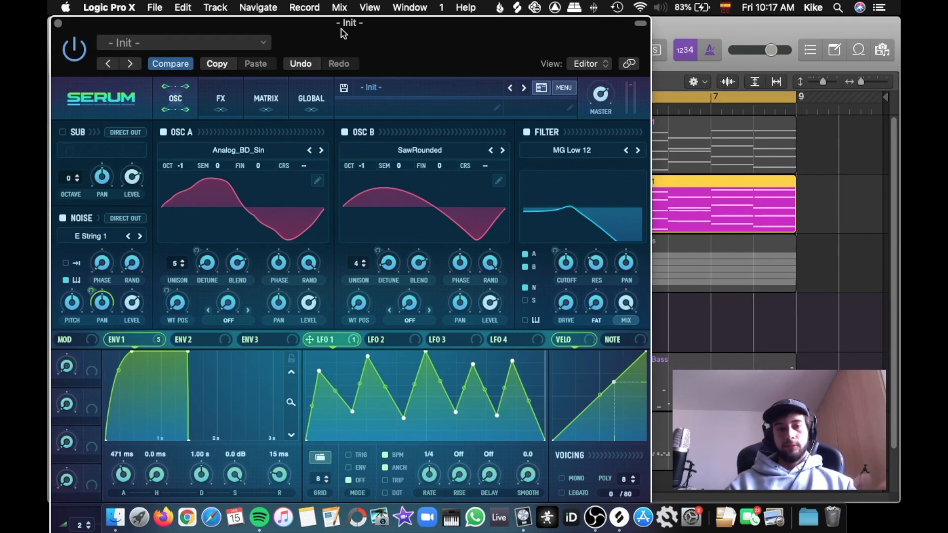
# - Turn on the distortion effect and set its type to Downsample
pyautogui.click(225, 96)
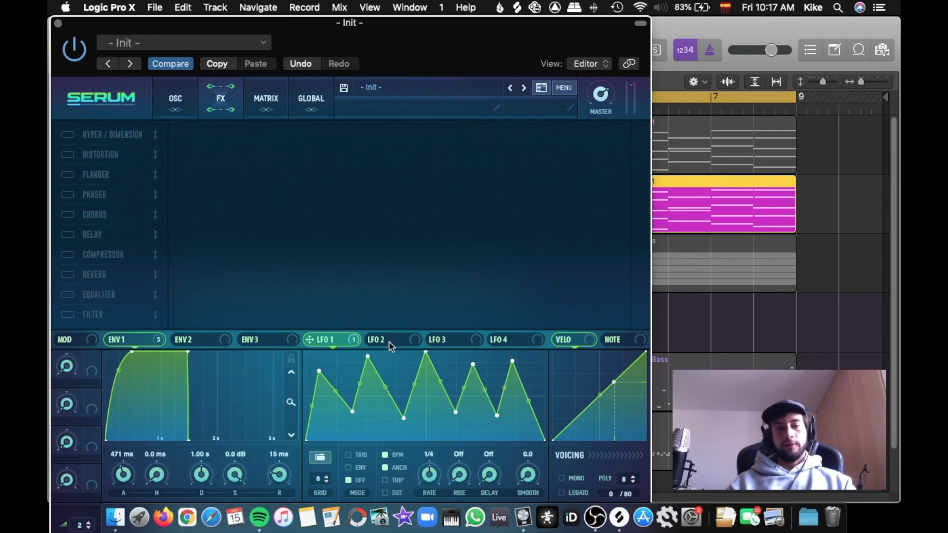
pyautogui.click(69, 156)
pyautogui.click(284, 146)
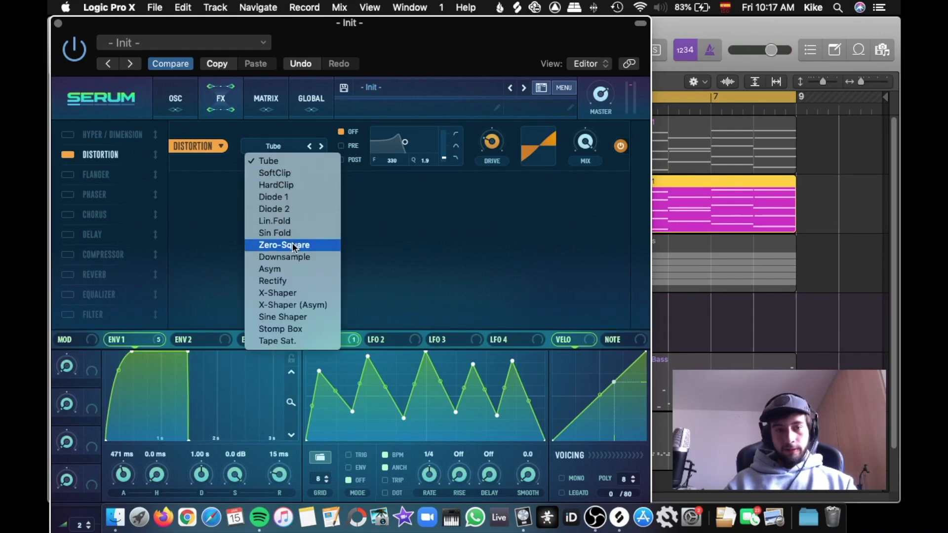
pyautogui.click(292, 259)
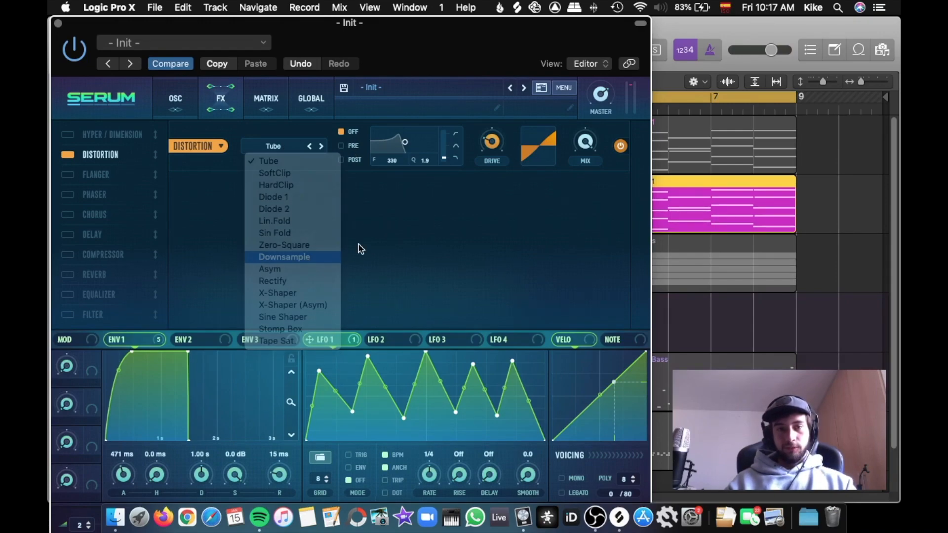
# - Lower the distortion's mix during playback
pyautogui.click(581, 145)
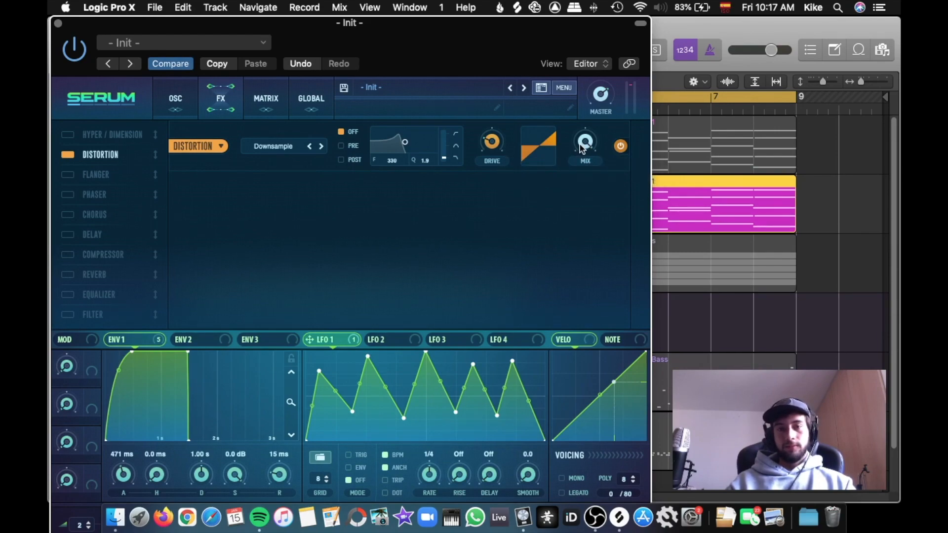
pyautogui.press('space')
pyautogui.moveTo(585, 141); pyautogui.dragTo(581, 165)
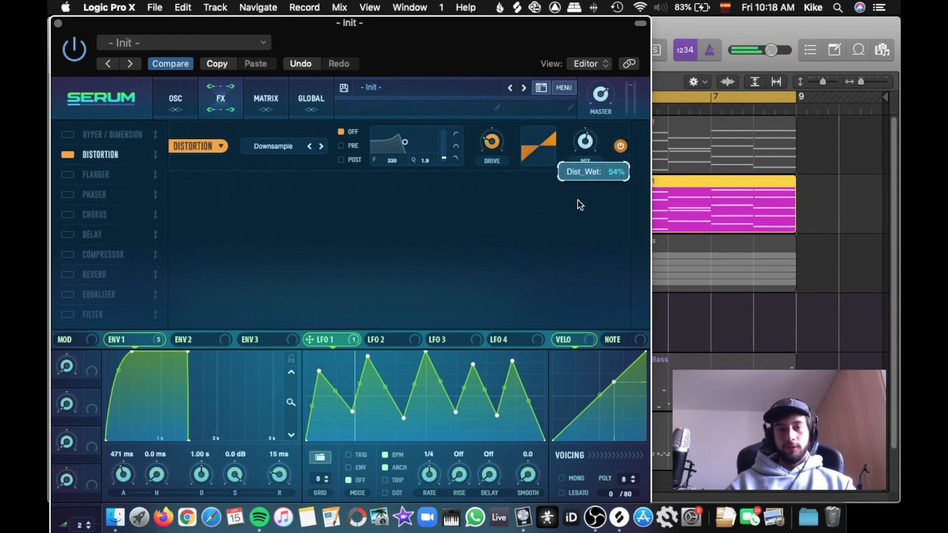
pyautogui.moveTo(583, 145); pyautogui.dragTo(584, 155)
# - Adjust the distortion's drive and assign ENV 1 to it with playback running
pyautogui.moveTo(493, 144); pyautogui.dragTo(497, 151)
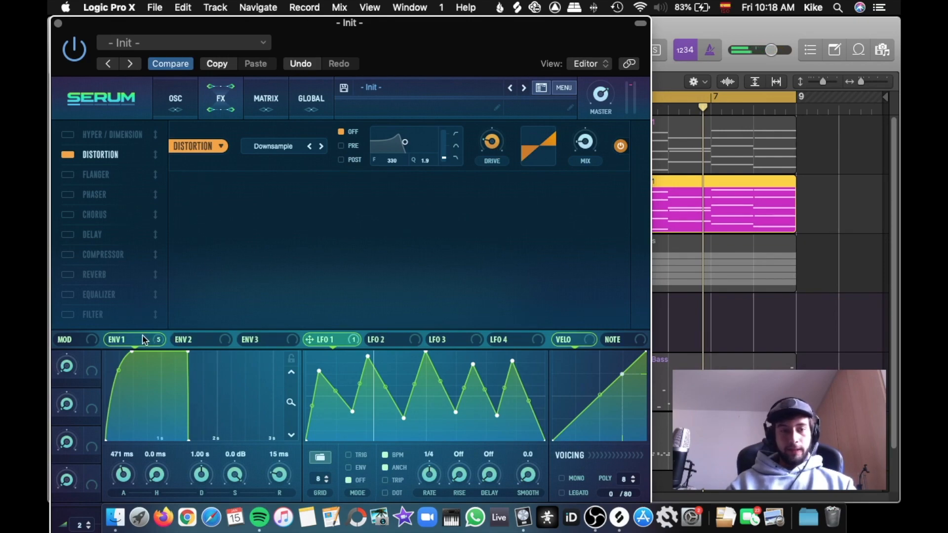
pyautogui.moveTo(144, 342); pyautogui.dragTo(485, 165)
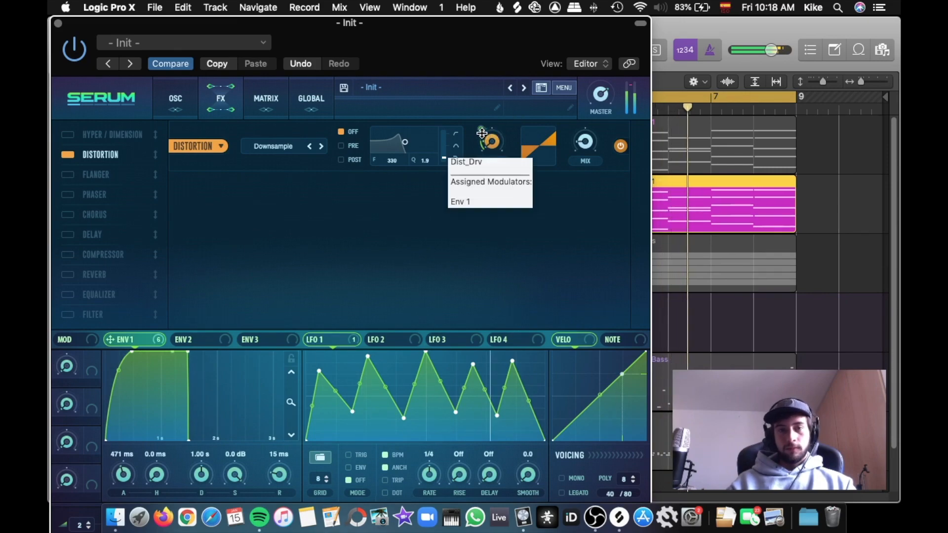
pyautogui.moveTo(585, 151)
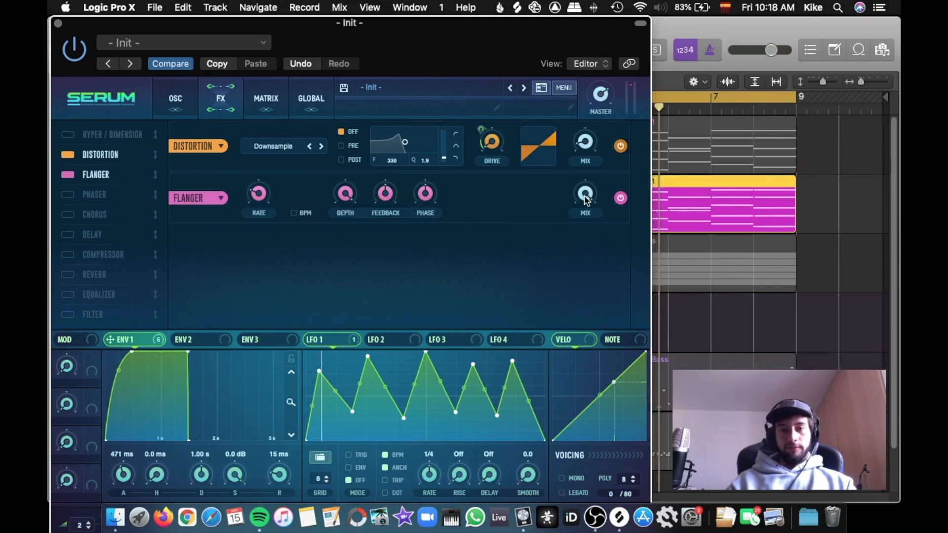
# - Turn on the flanger effect and reduce its mix
pyautogui.moveTo(586, 199); pyautogui.dragTo(589, 234)
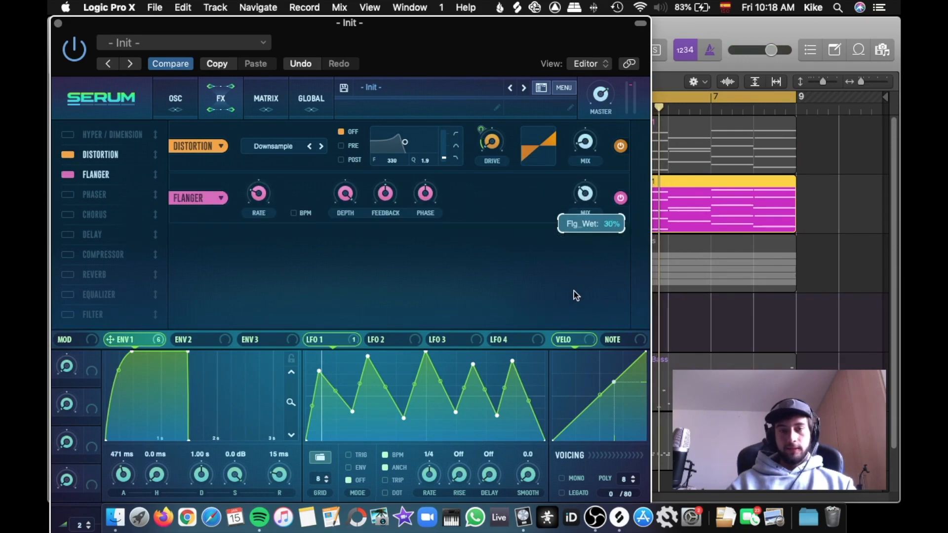
pyautogui.moveTo(585, 194); pyautogui.dragTo(591, 179)
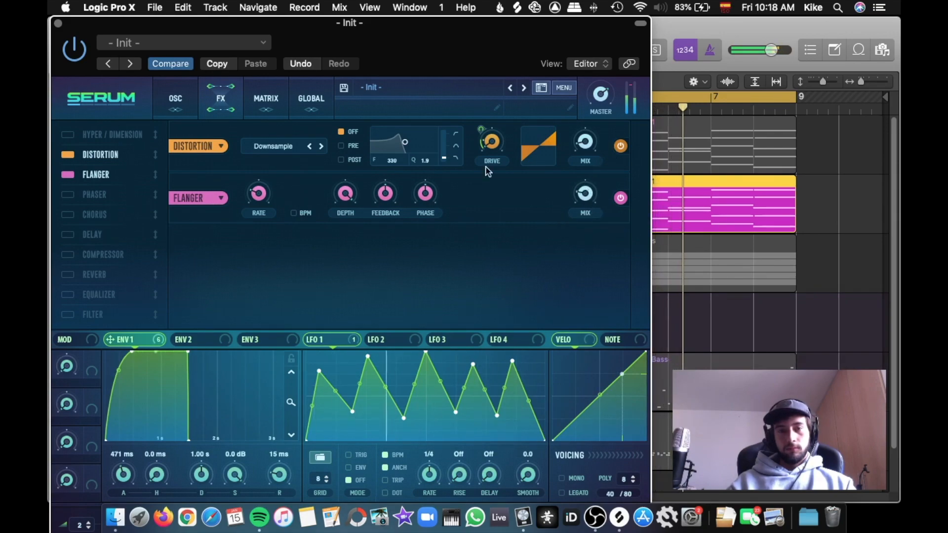
# - Assign LFO 1 to the flanger's rate and ENV 1 to its mix, fine-tuning the mix for playback
pyautogui.moveTo(264, 186)
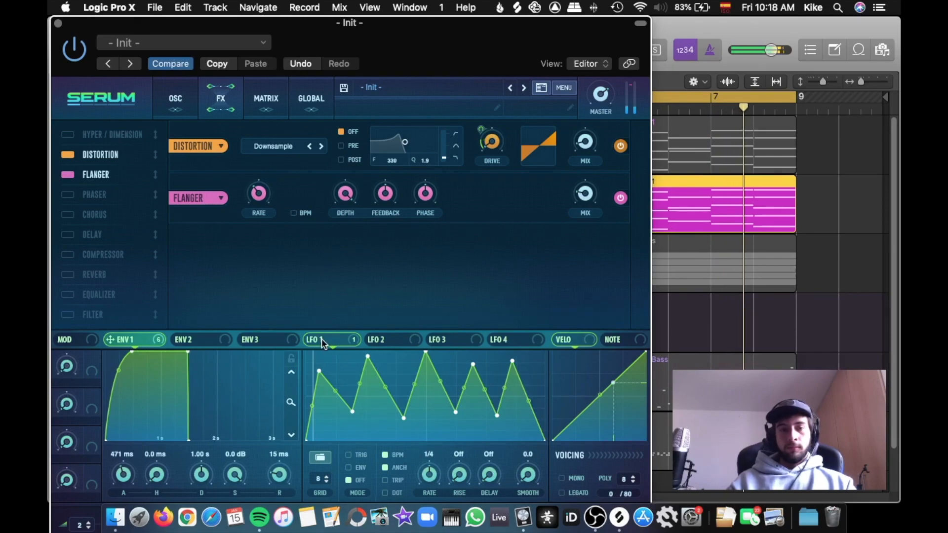
pyautogui.moveTo(333, 336); pyautogui.dragTo(259, 206)
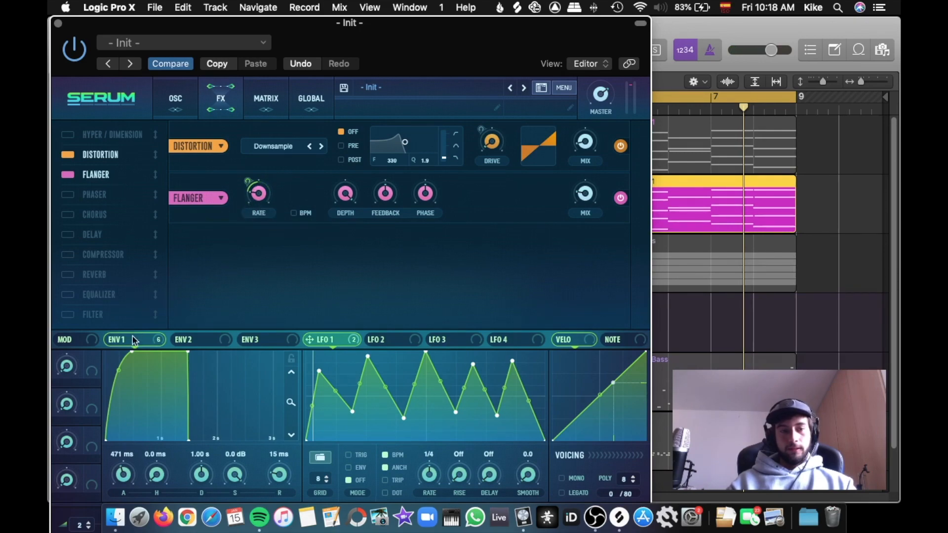
pyautogui.moveTo(159, 339); pyautogui.dragTo(585, 194)
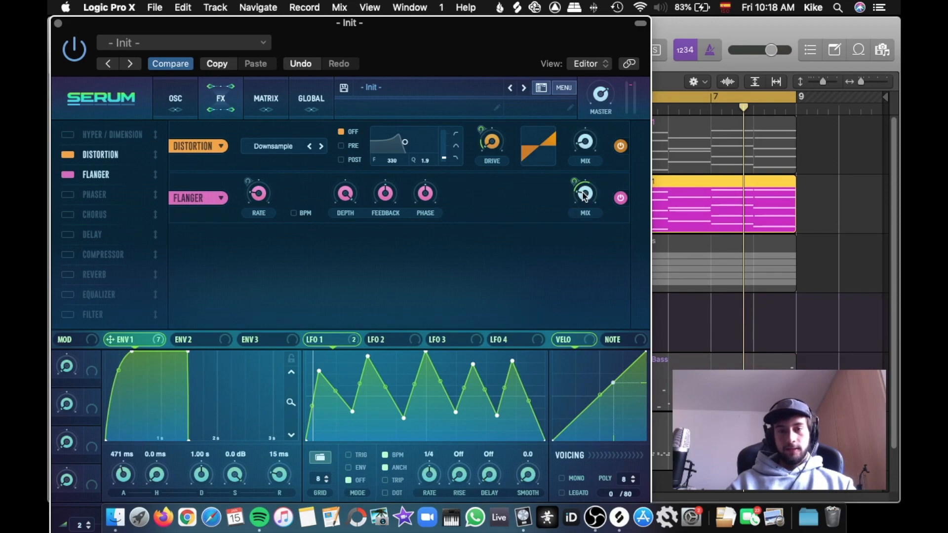
pyautogui.moveTo(584, 194); pyautogui.dragTo(583, 213)
pyautogui.press('space')
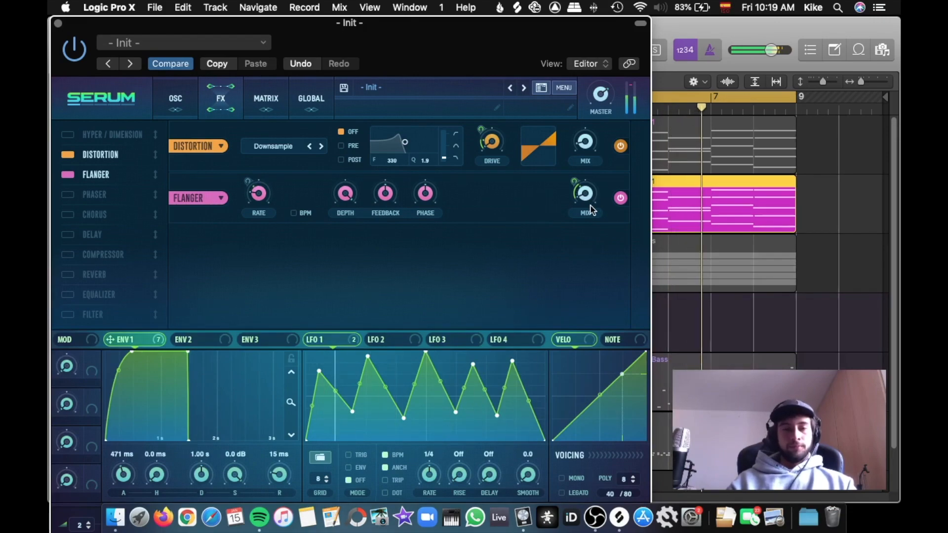
# - Try the chorus effect during playback and switch it back off
pyautogui.click(68, 215)
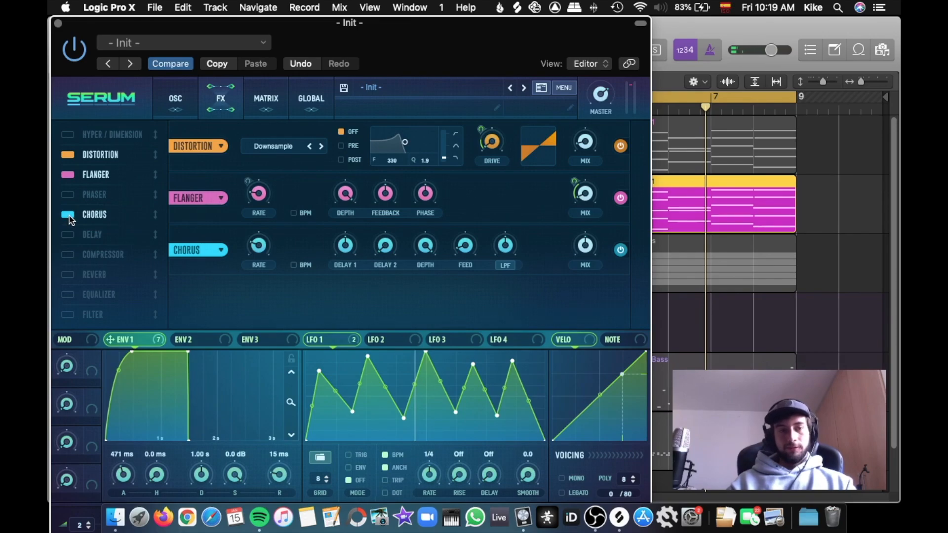
pyautogui.click(68, 215)
# - Move the synth window aside to view the track's channel strip, move it back, and return to the oscillator page
pyautogui.moveTo(351, 29); pyautogui.dragTo(415, 24)
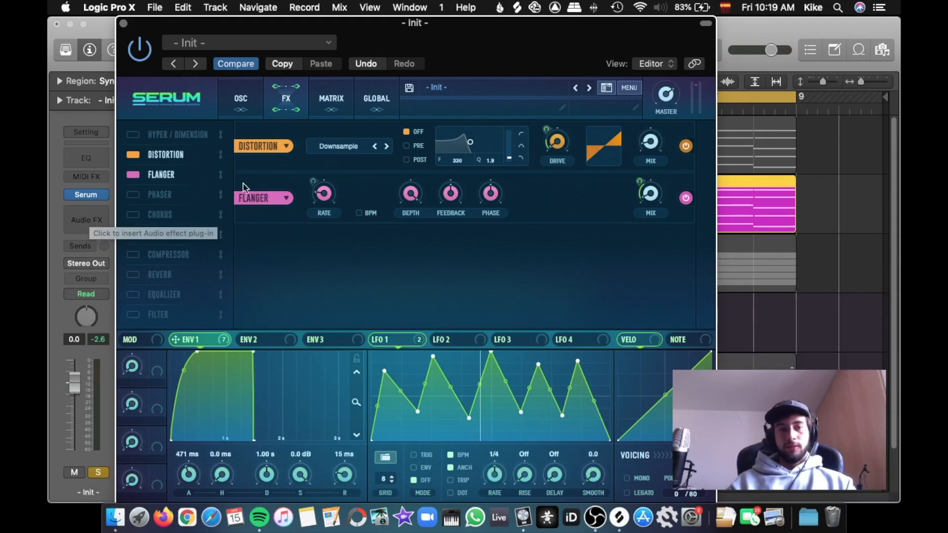
pyautogui.moveTo(417, 30); pyautogui.dragTo(352, 28)
pyautogui.click(176, 98)
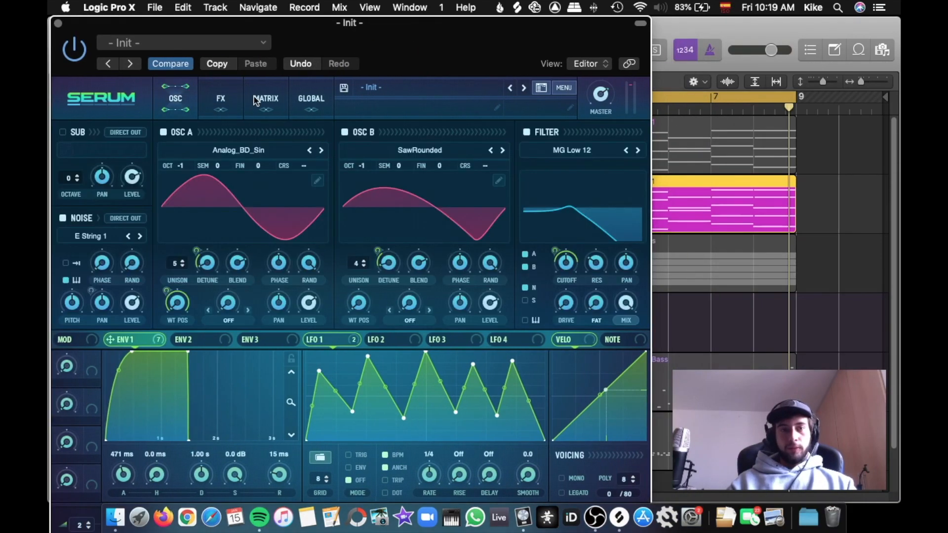
# - Add a Channel EQ to the Init track and enable its low cut at 340 Hz
pyautogui.click(58, 23)
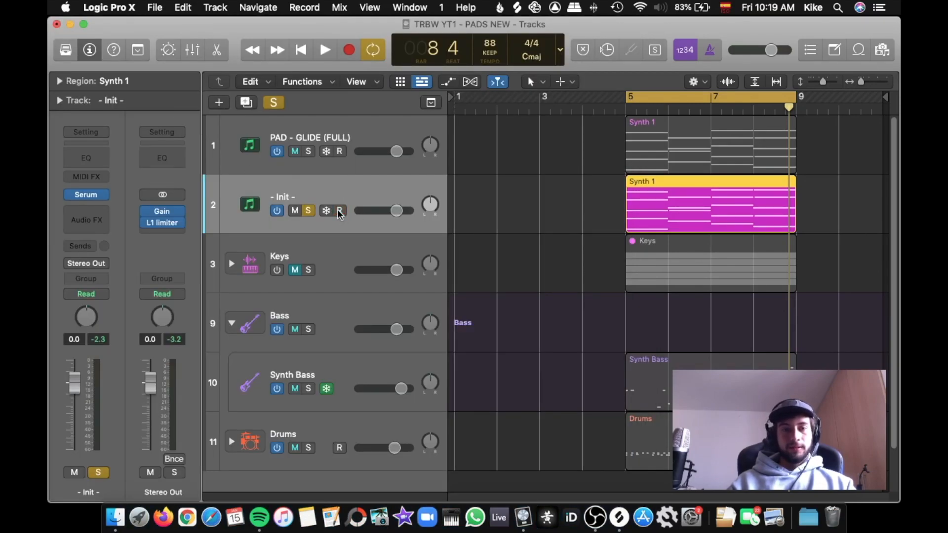
pyautogui.click(91, 157)
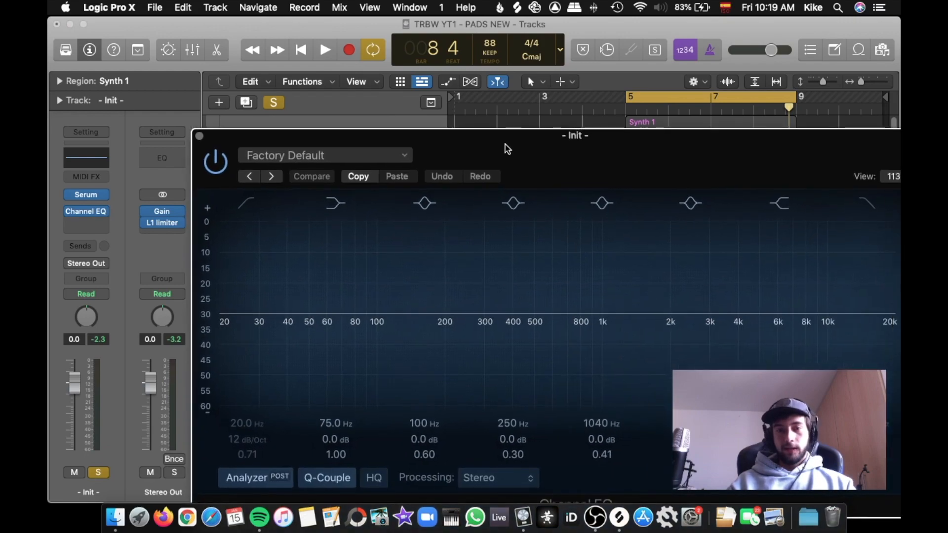
pyautogui.moveTo(507, 149); pyautogui.dragTo(404, 113)
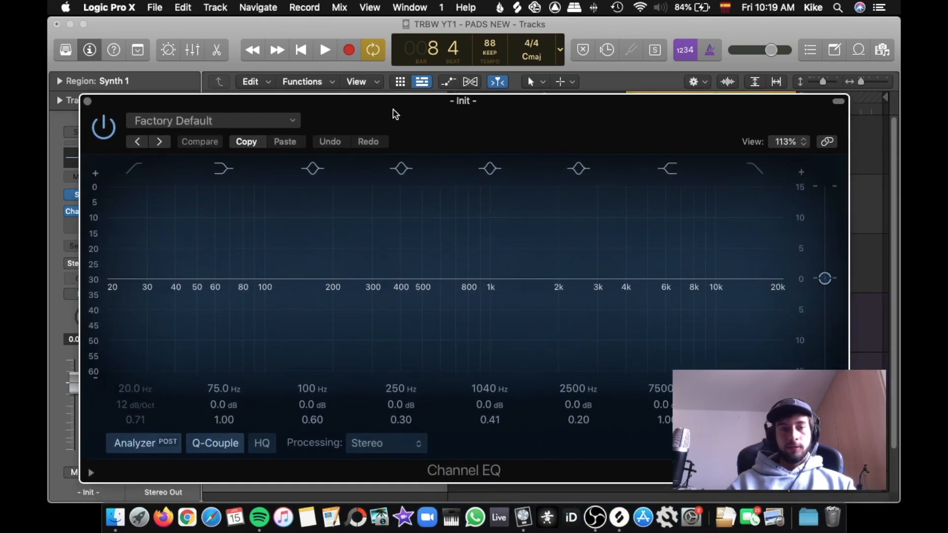
pyautogui.click(144, 167)
pyautogui.moveTo(168, 388); pyautogui.dragTo(168, 384)
# - Enable the Channel EQ's high cut and lower it to just below 2 kHz during playback, closing the EQ when done
pyautogui.click(760, 167)
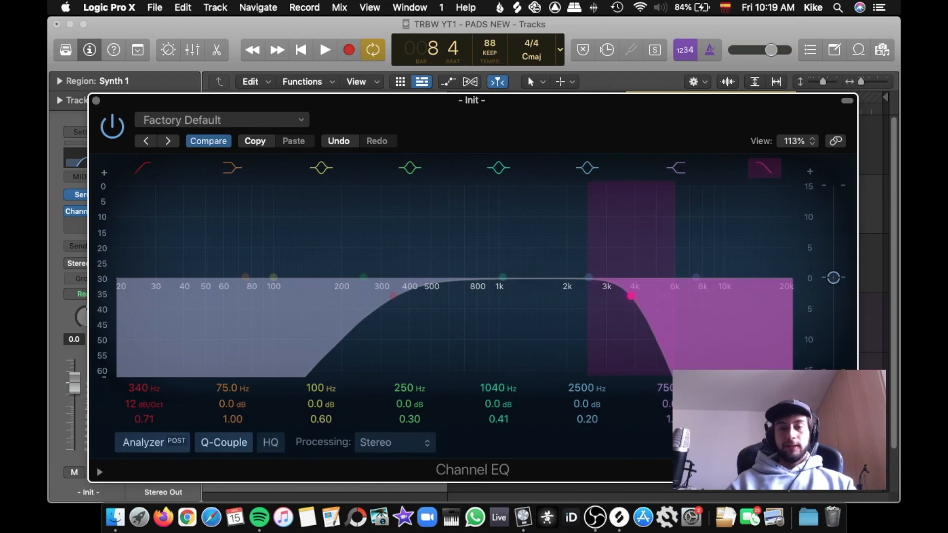
pyautogui.moveTo(766, 391); pyautogui.dragTo(765, 407)
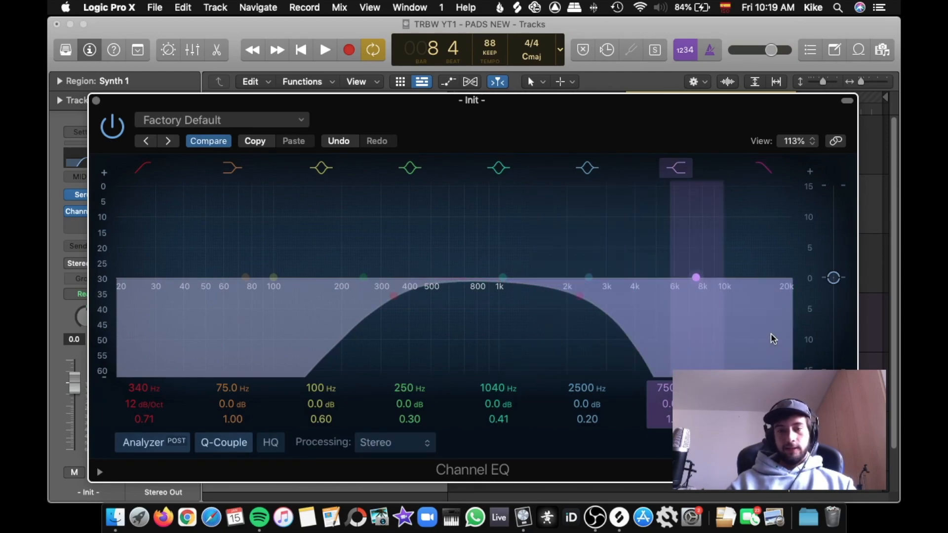
pyautogui.press('space')
pyautogui.moveTo(580, 296); pyautogui.dragTo(556, 296)
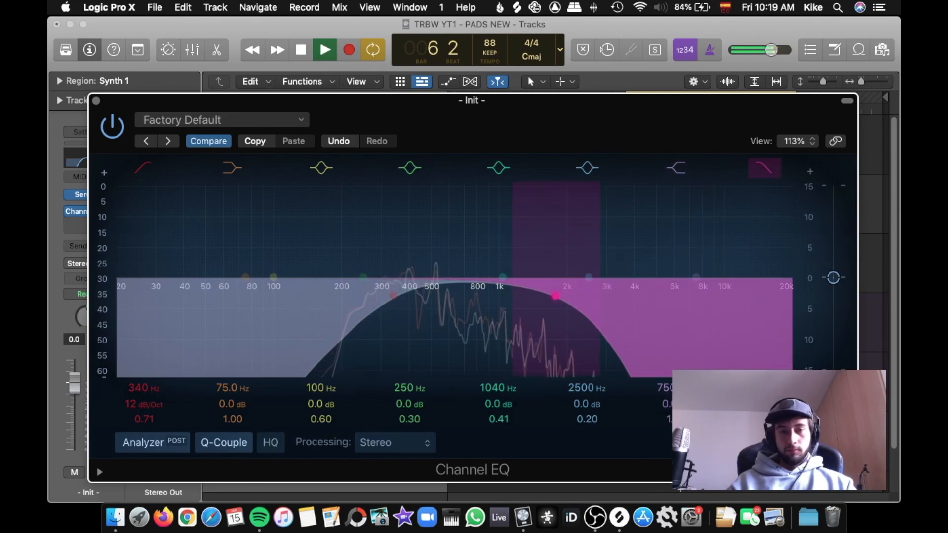
pyautogui.press('space')
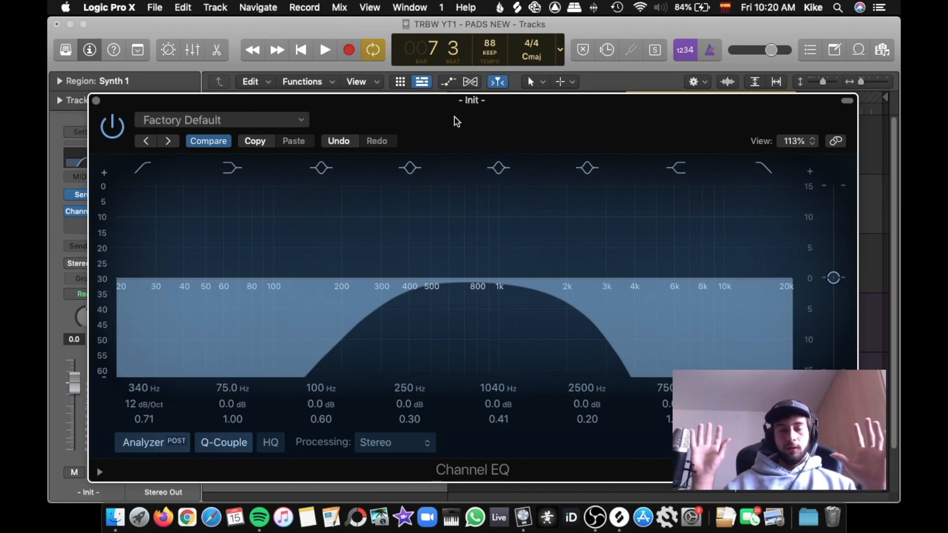
pyautogui.press('super+w')
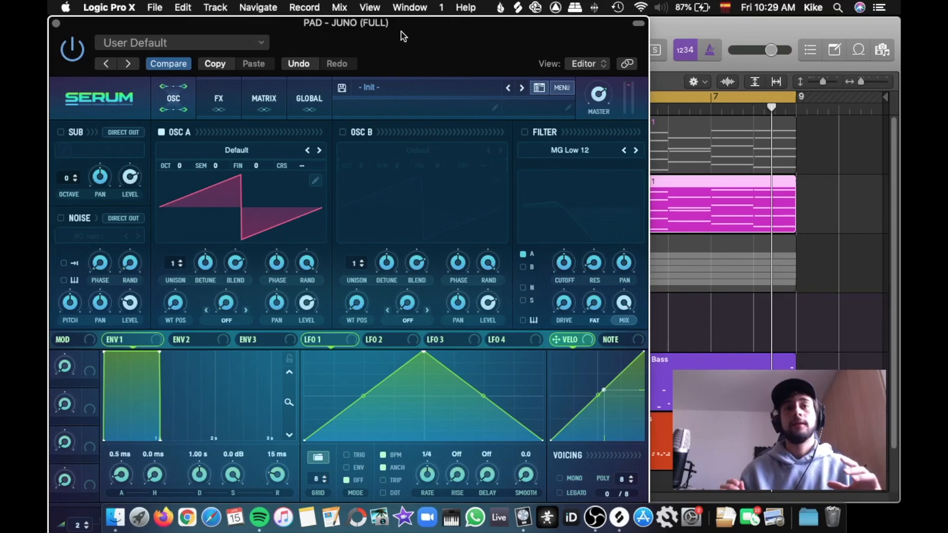
# - Load the Analog wavetable PWM Juno into oscillator A of the Juno pad and audition it
pyautogui.click(240, 150)
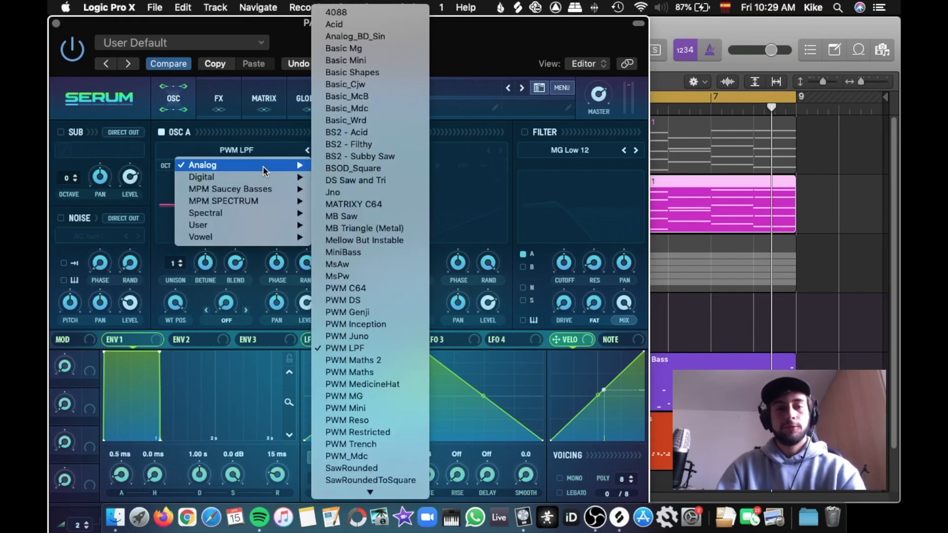
pyautogui.click(366, 336)
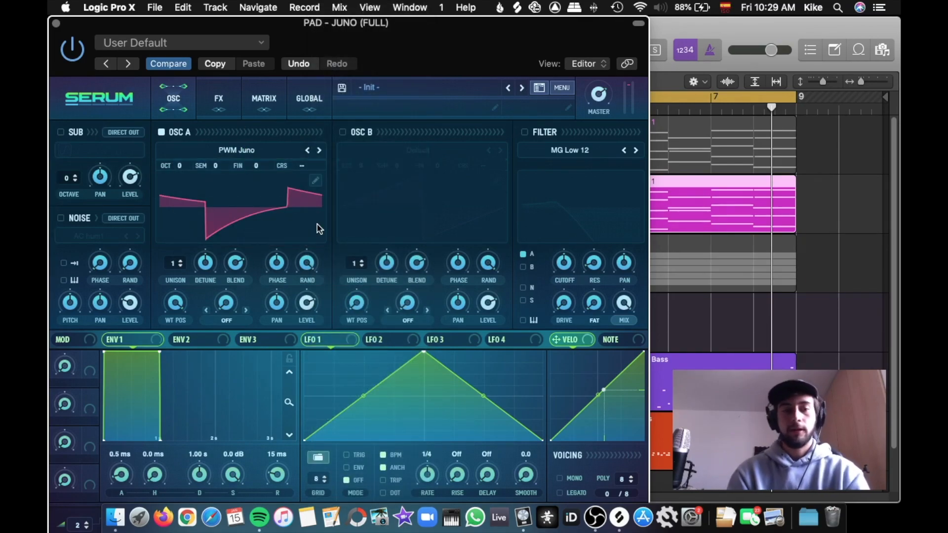
pyautogui.press('space')
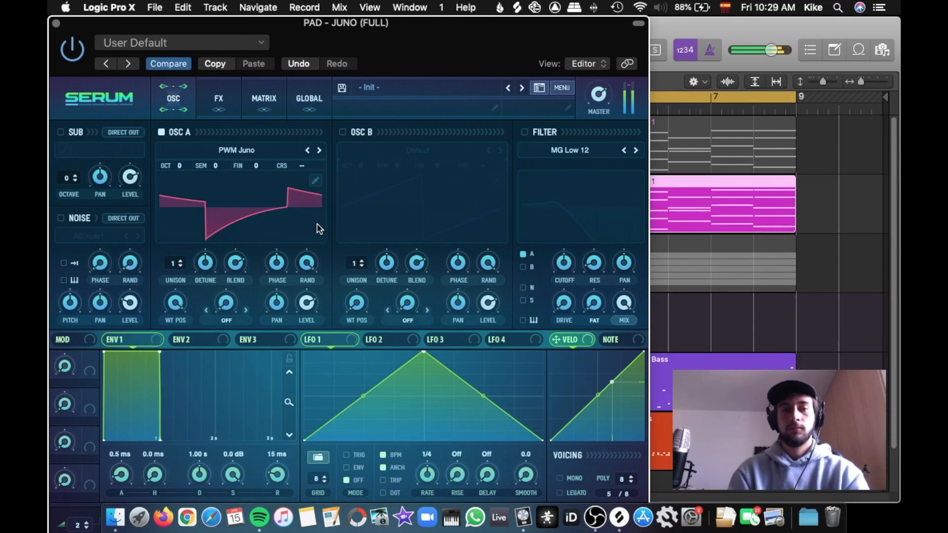
pyautogui.press('space')
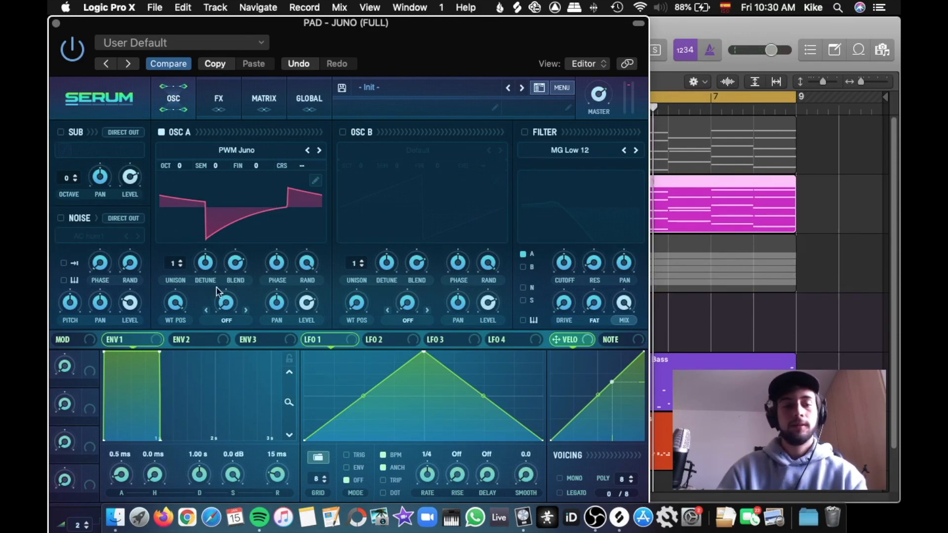
# - Set the ENV 1 attack to 448 ms and listen to the pad
pyautogui.moveTo(130, 477); pyautogui.dragTo(137, 443)
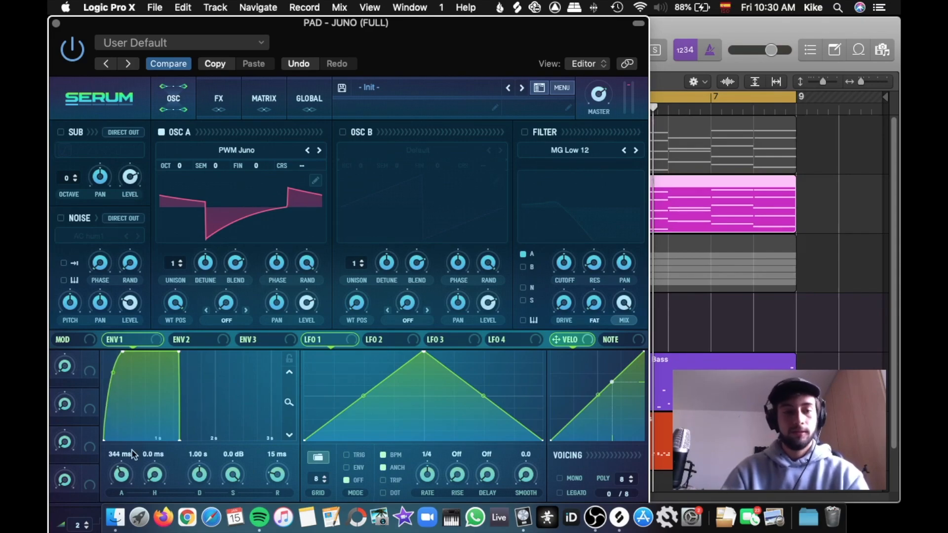
pyautogui.scroll(5, 122, 474)
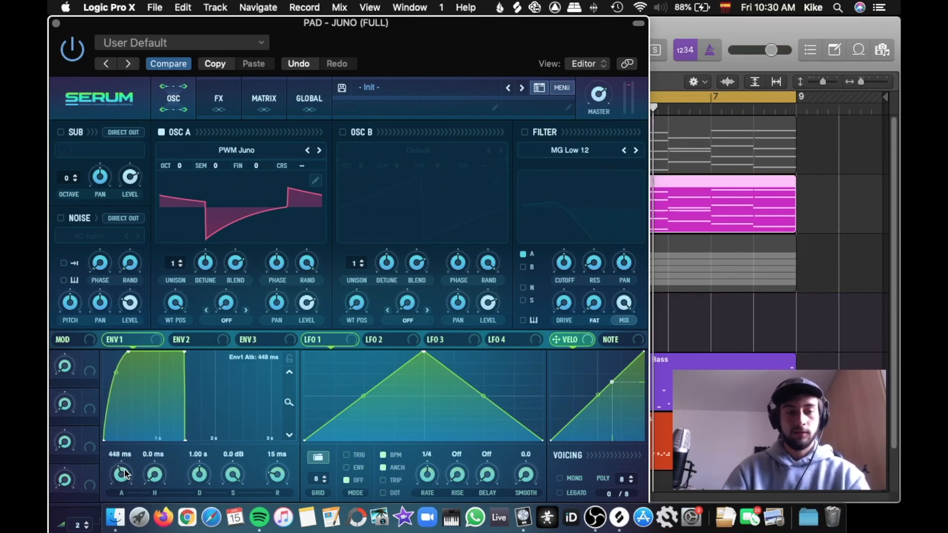
pyautogui.press('space')
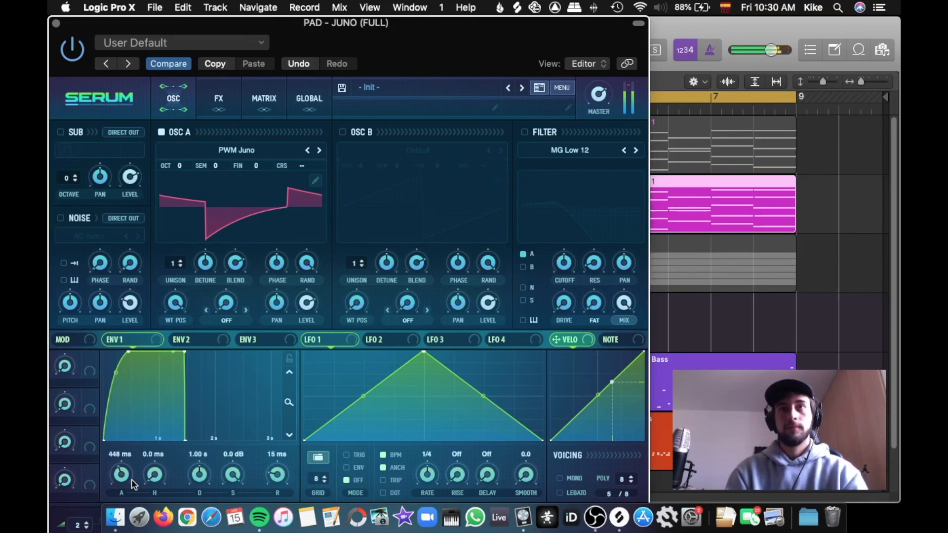
pyautogui.press('space')
# - Set the ENV 1 release to 729 ms and audition the result
pyautogui.moveTo(277, 475); pyautogui.dragTo(283, 443)
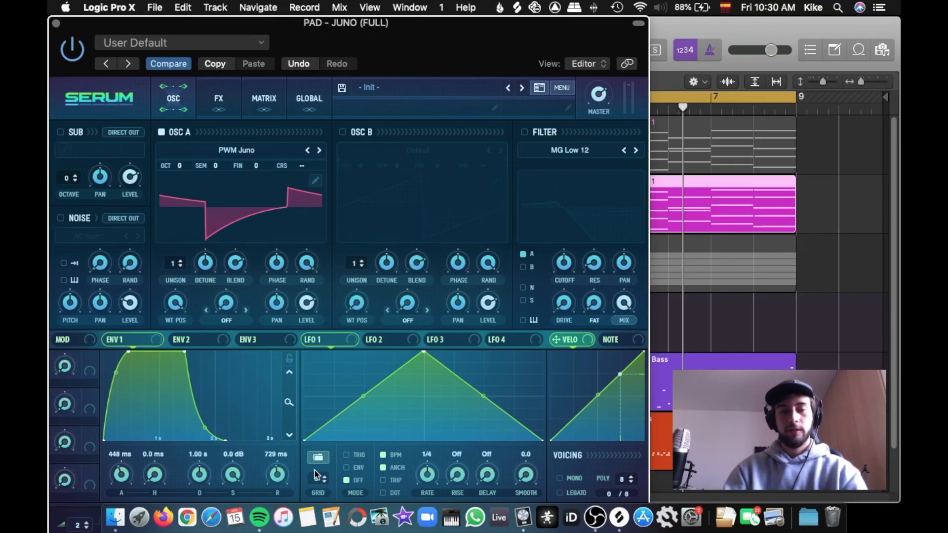
pyautogui.press('space')
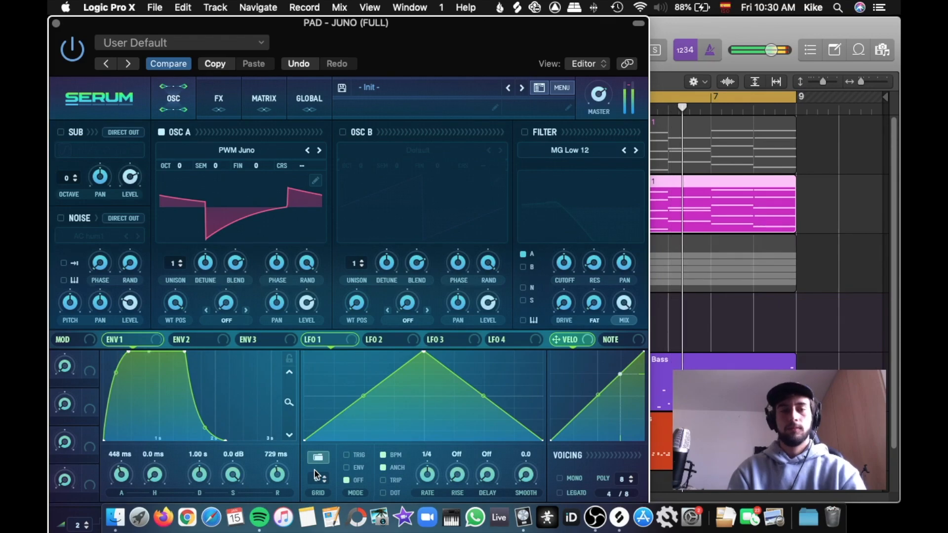
pyautogui.press('space')
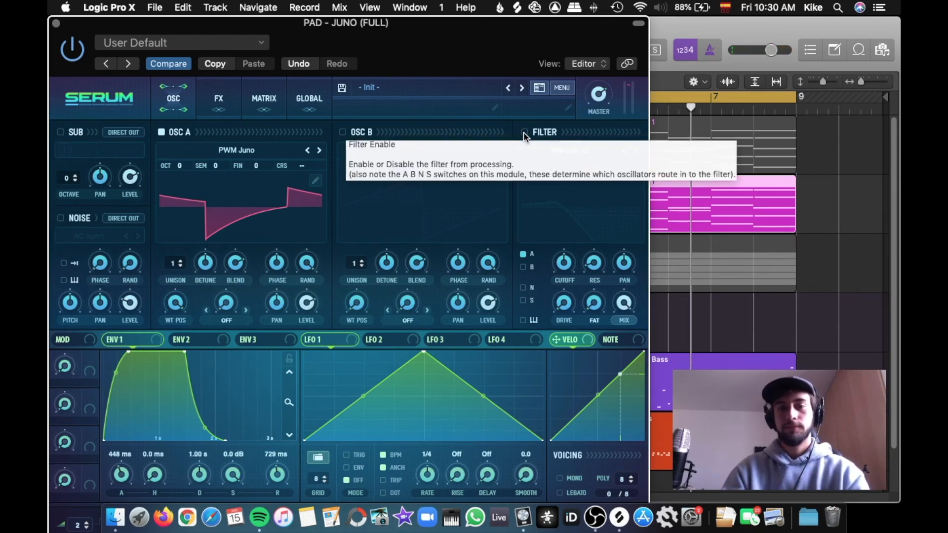
# - Turn on the filter as MG Low 18 with ENV 1 modulating its cutoff, and raise its resonance slightly
pyautogui.click(523, 132)
pyautogui.click(637, 151)
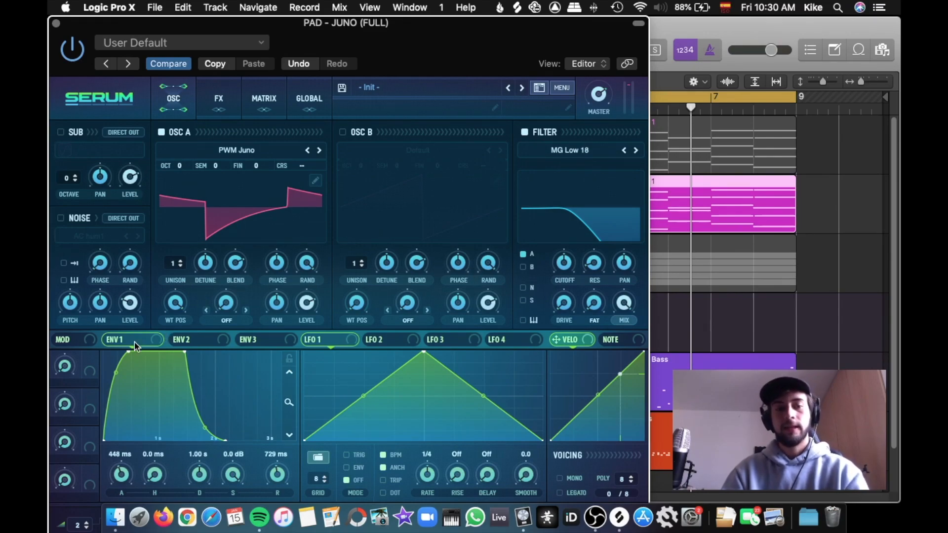
pyautogui.moveTo(130, 342); pyautogui.dragTo(562, 287)
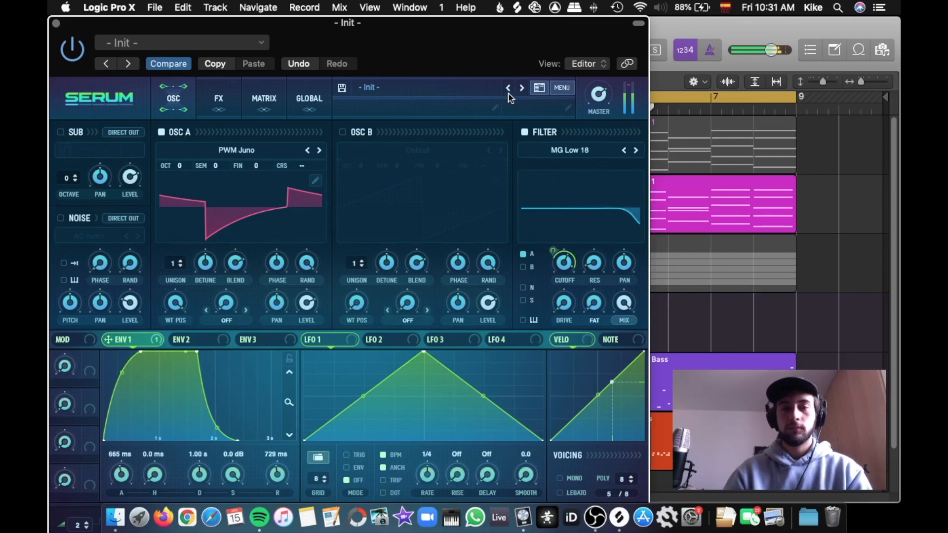
pyautogui.click(594, 262)
pyautogui.moveTo(594, 261); pyautogui.dragTo(604, 240)
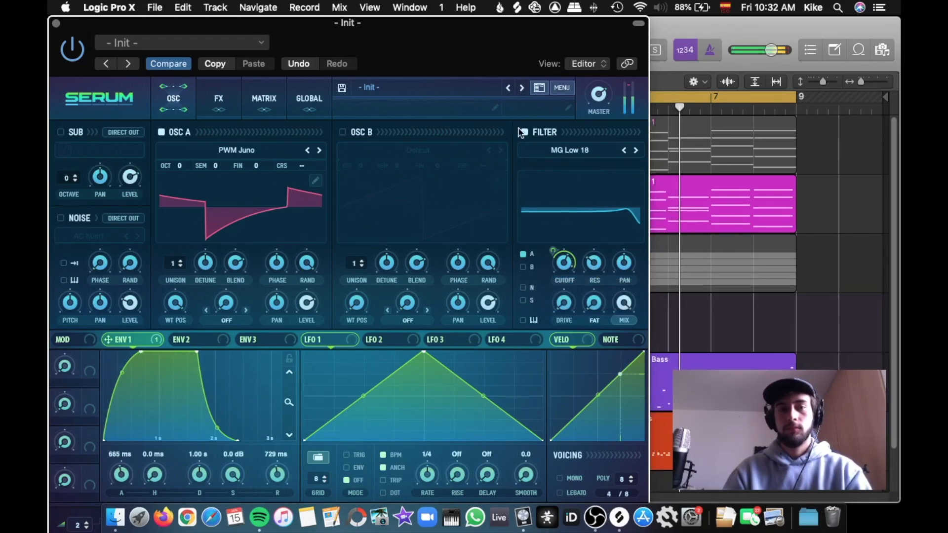
# - Set oscillator A to 5 unison voices and reduce its detune slightly
pyautogui.moveTo(460, 25); pyautogui.dragTo(514, 27)
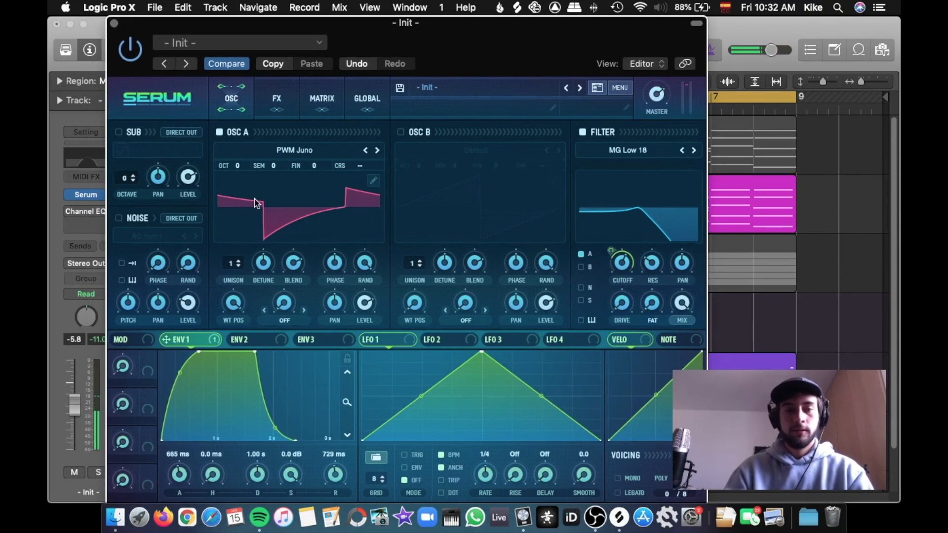
pyautogui.moveTo(238, 262); pyautogui.dragTo(243, 226)
pyautogui.moveTo(263, 263)
pyautogui.mouseDown()
pyautogui.moveTo(263, 279)
pyautogui.moveTo(258, 262)
pyautogui.mouseUp()
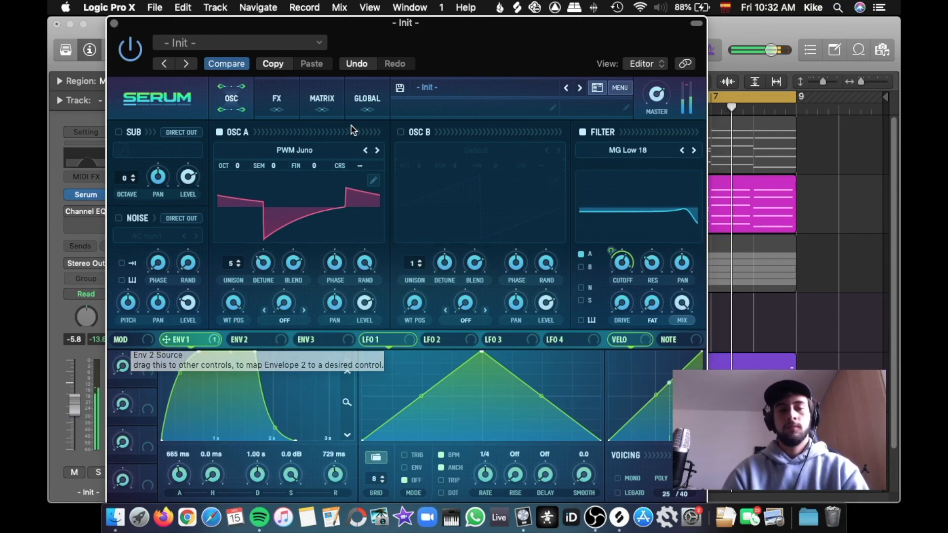
# - Turn on the noise oscillator and load the Analog noise J106 Chorus
pyautogui.click(119, 217)
pyautogui.click(144, 235)
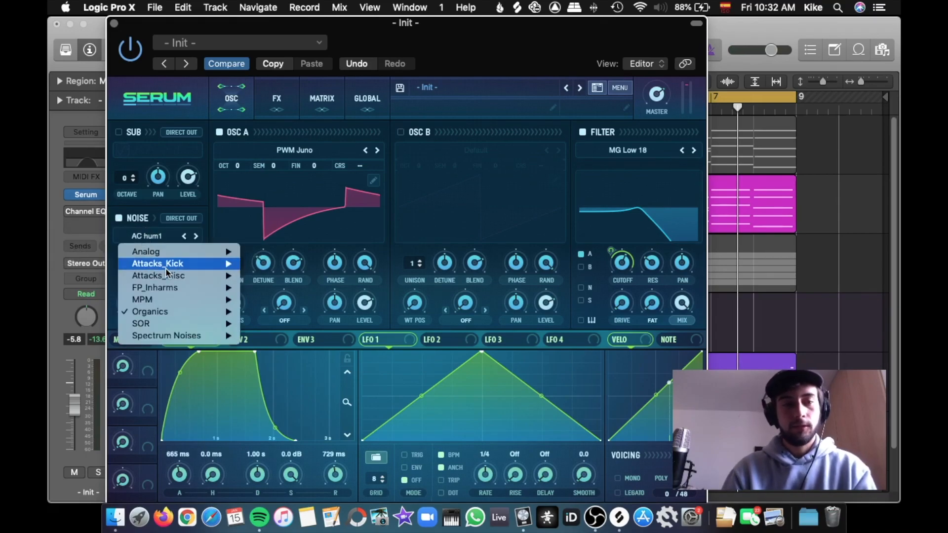
pyautogui.moveTo(188, 253)
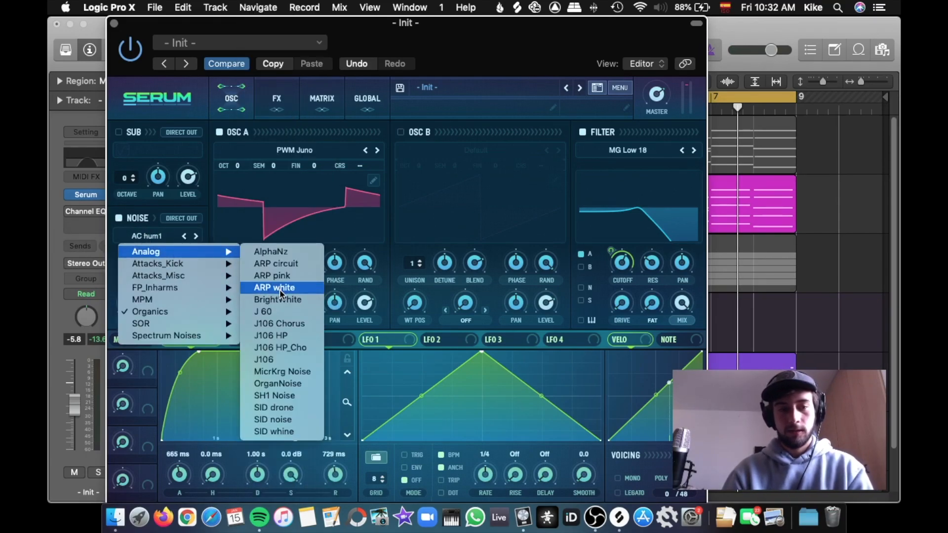
pyautogui.click(280, 324)
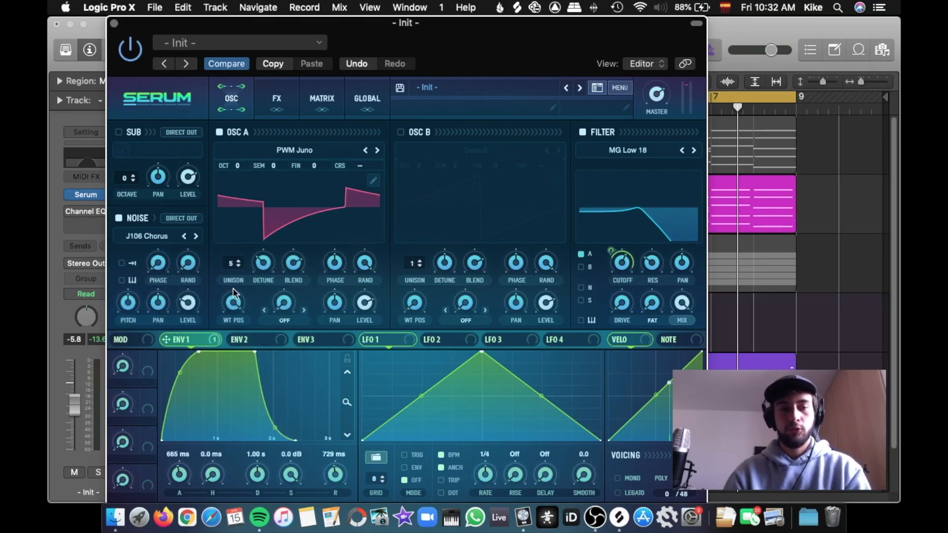
# - Route the noise through the filter and set its level to about 46% during playback
pyautogui.press('space')
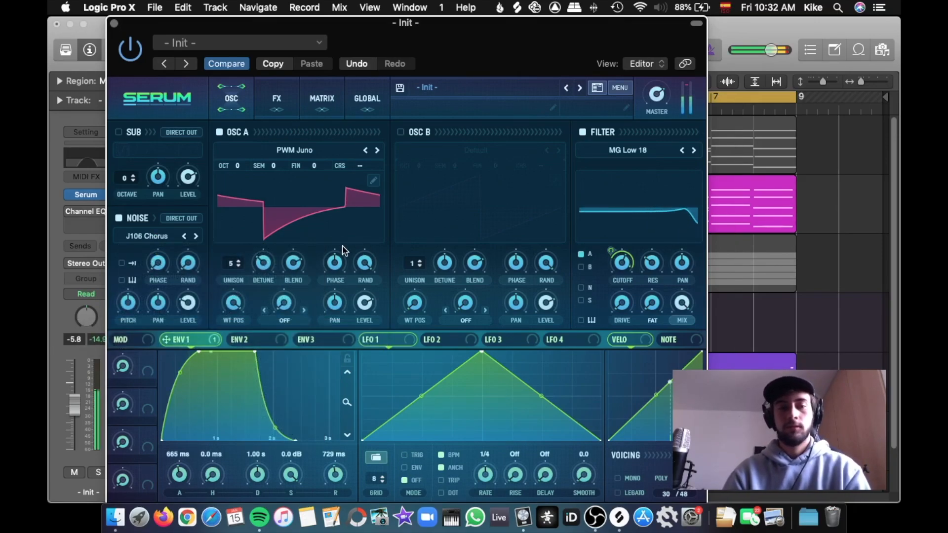
pyautogui.moveTo(189, 304)
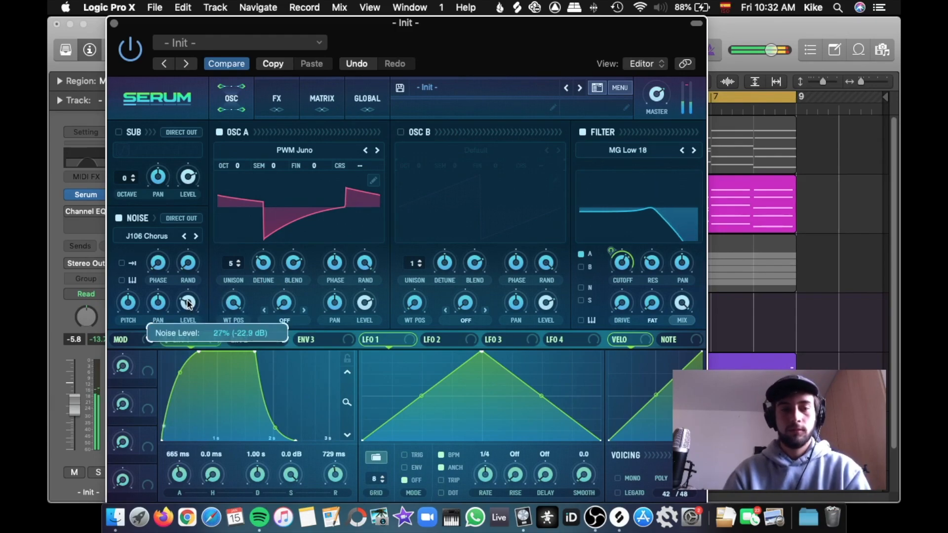
pyautogui.moveTo(188, 301); pyautogui.dragTo(188, 299)
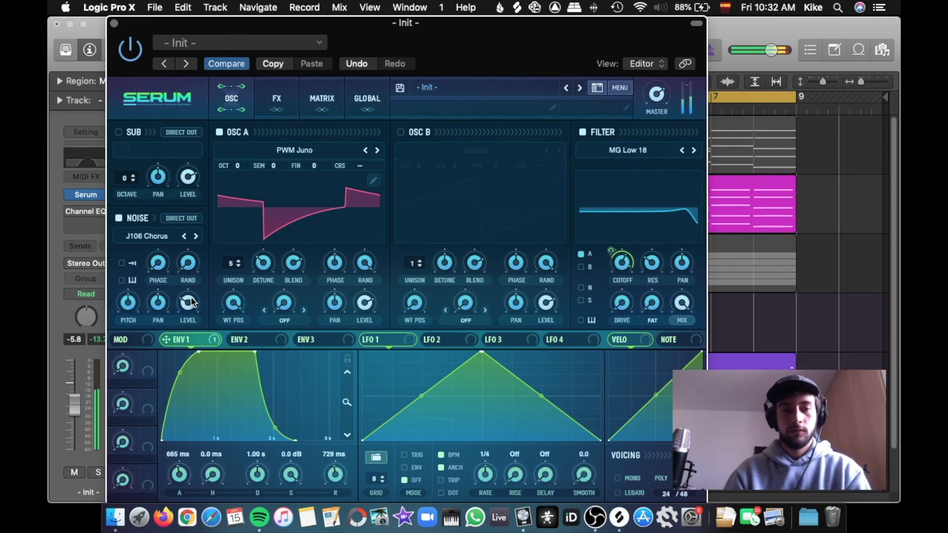
pyautogui.click(580, 288)
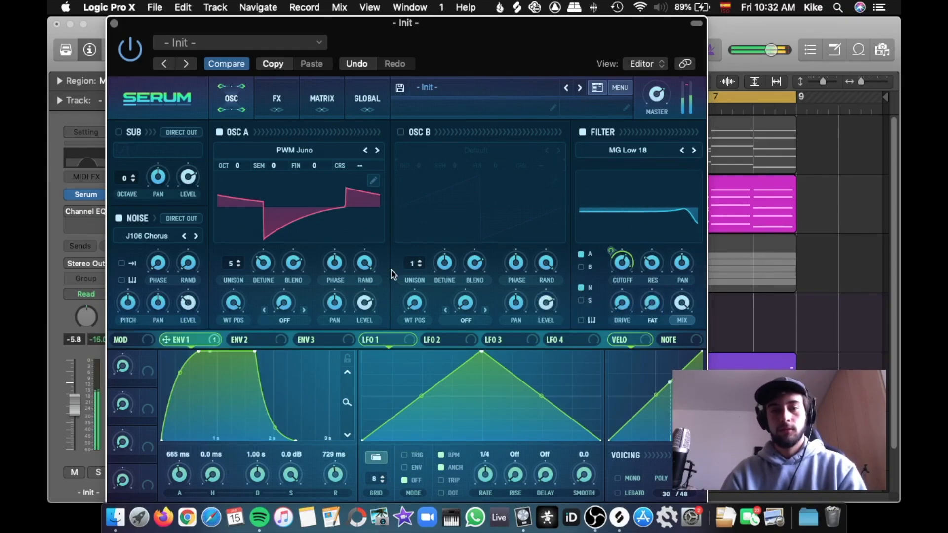
pyautogui.moveTo(193, 297)
pyautogui.moveTo(194, 296); pyautogui.dragTo(196, 287)
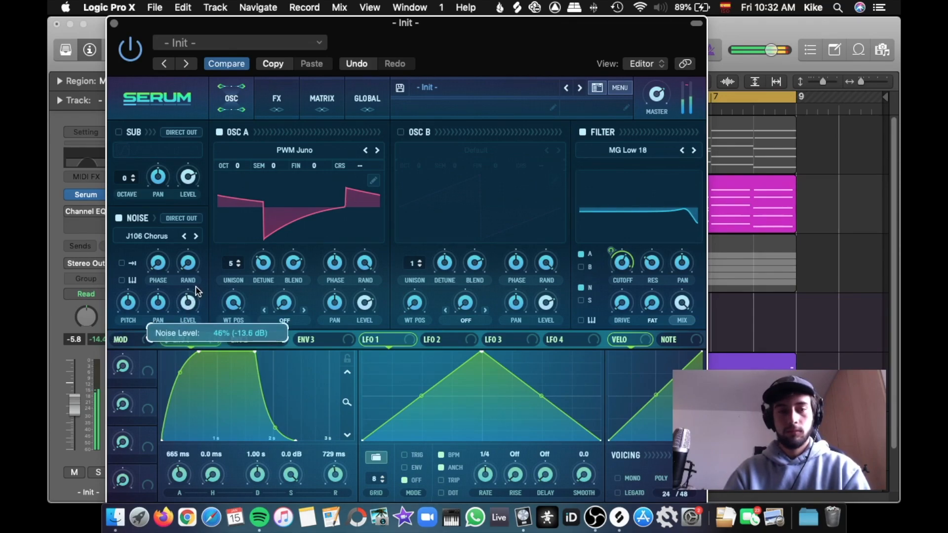
pyautogui.press('space')
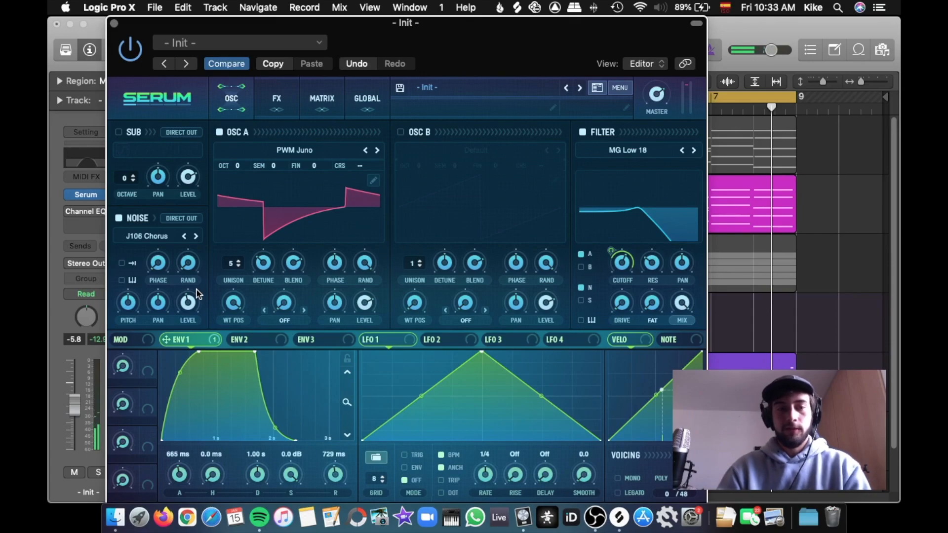
# - Turn on oscillator B and load the Analog wavetable PWM Juno into it
pyautogui.click(401, 132)
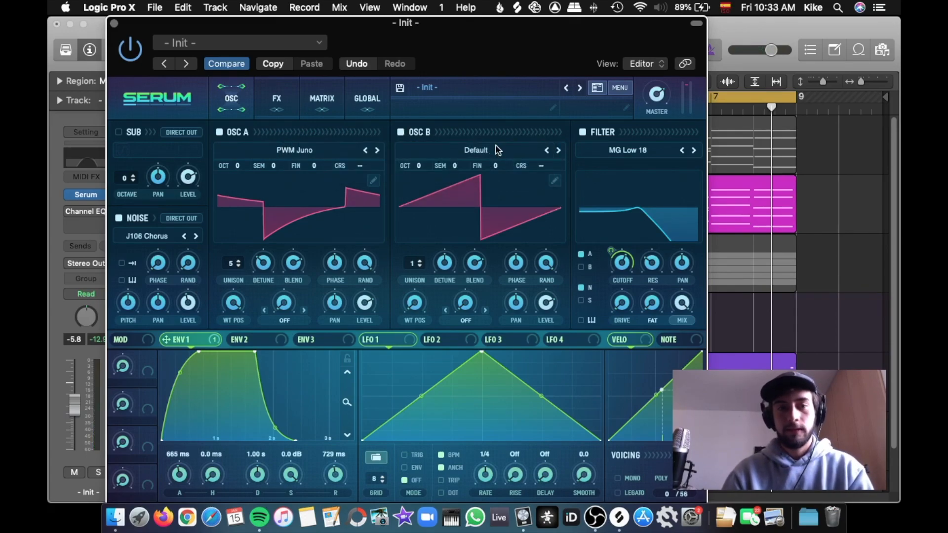
pyautogui.click(496, 150)
pyautogui.moveTo(494, 164)
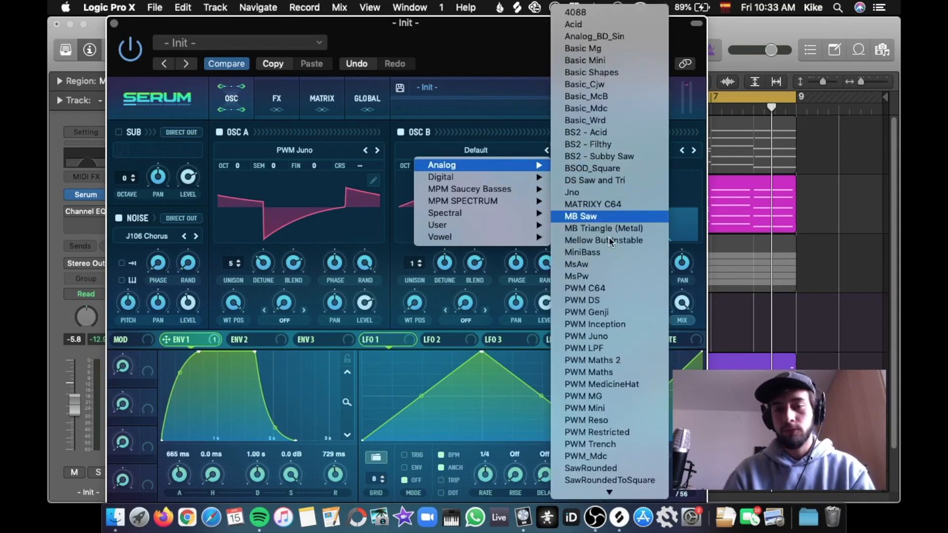
pyautogui.click(603, 338)
pyautogui.moveTo(416, 300)
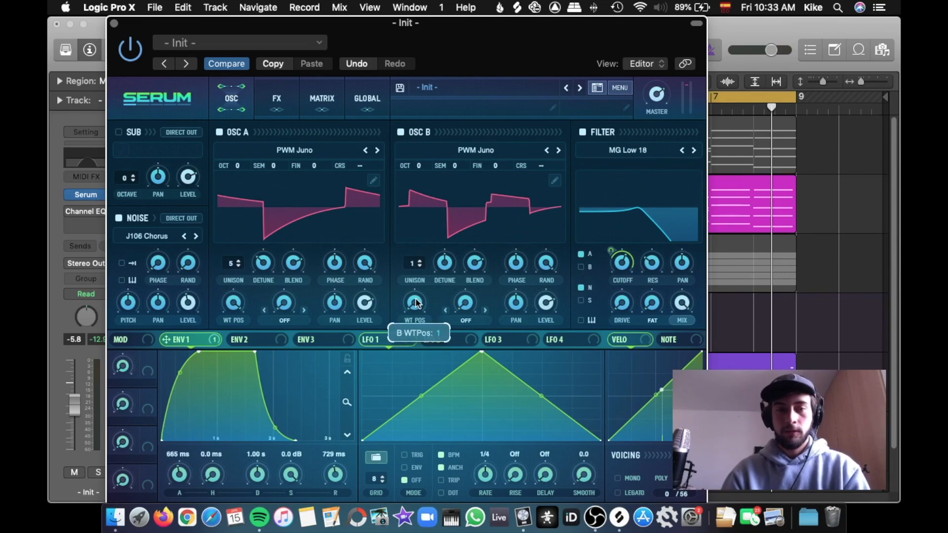
# - Try oscillator B's wavetable position during playback and route oscillator B through the filter
pyautogui.moveTo(416, 300)
pyautogui.mouseDown()
pyautogui.moveTo(423, 280)
pyautogui.moveTo(417, 310)
pyautogui.mouseUp()
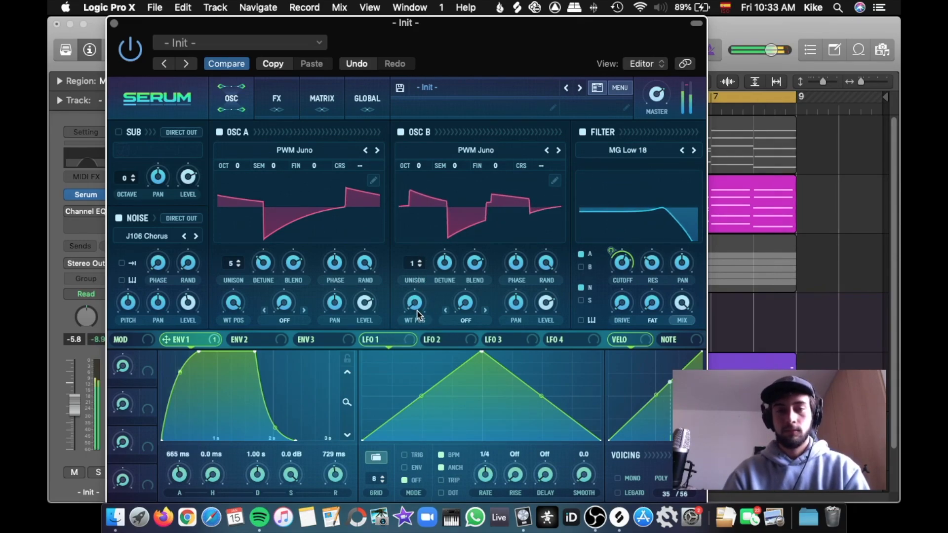
pyautogui.moveTo(414, 304); pyautogui.dragTo(421, 366)
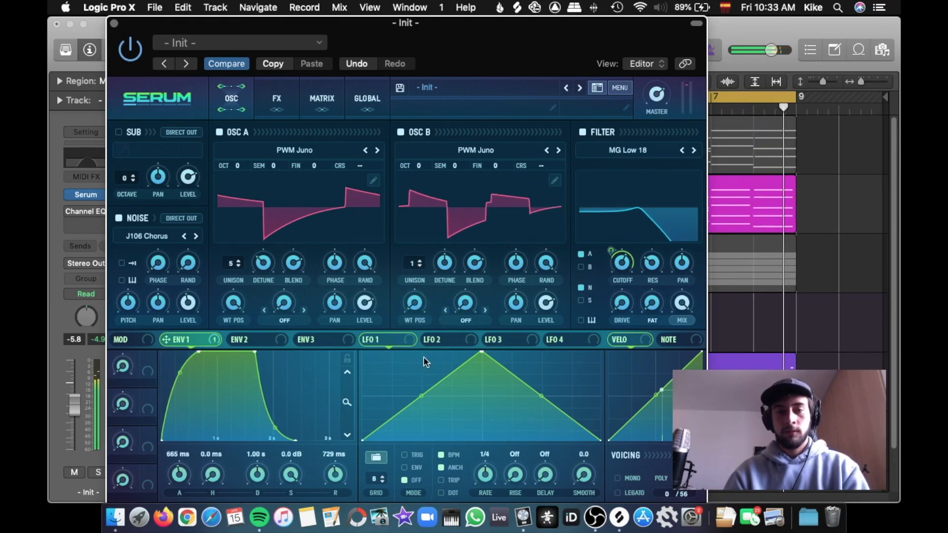
pyautogui.click(581, 267)
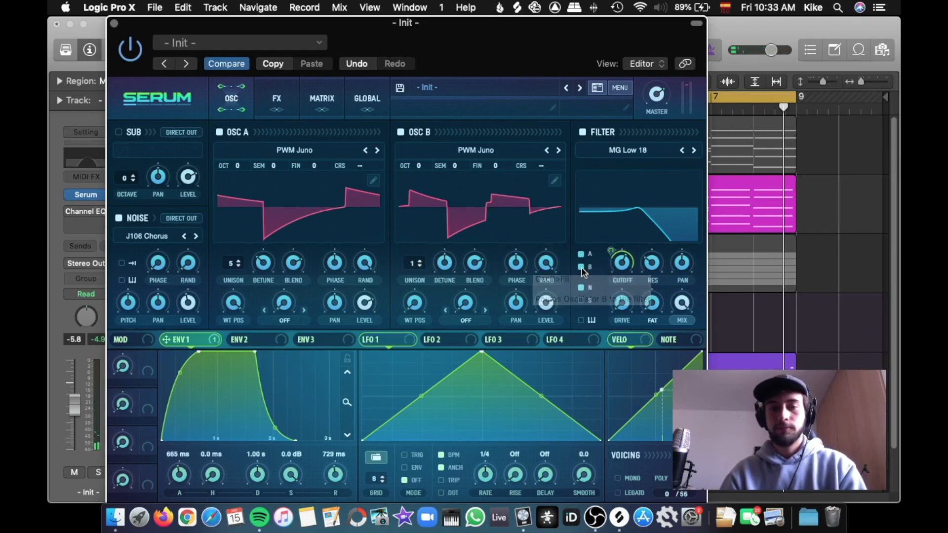
# - Set oscillator B to 6 unison voices and reduce its detune
pyautogui.moveTo(408, 268); pyautogui.dragTo(426, 232)
pyautogui.moveTo(442, 260); pyautogui.dragTo(439, 278)
pyautogui.press('space')
pyautogui.click(443, 267)
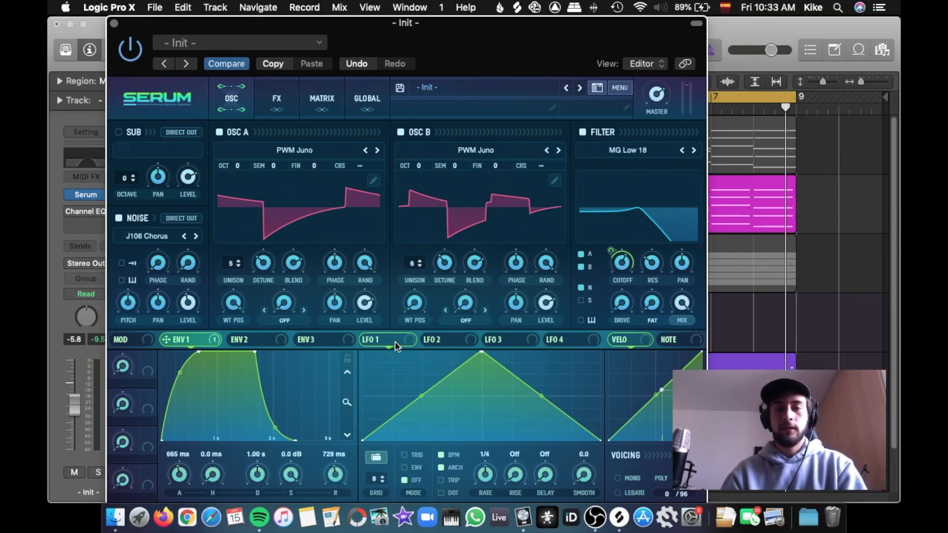
# - Assign LFO 1 to the fine tuning of oscillators A and B, and set fine tune to -5 cents on A and 5 cents on B
pyautogui.moveTo(393, 342); pyautogui.dragTo(326, 182)
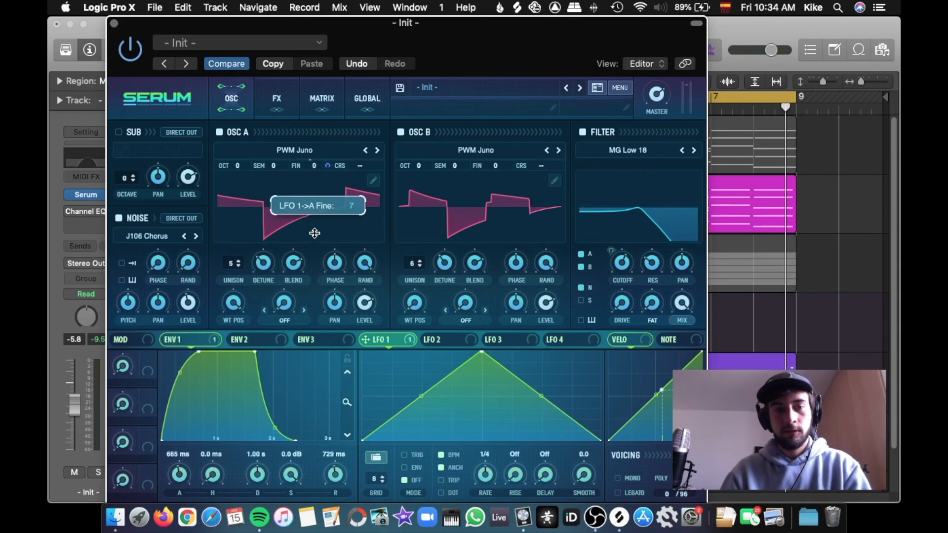
pyautogui.moveTo(316, 226); pyautogui.dragTo(315, 169)
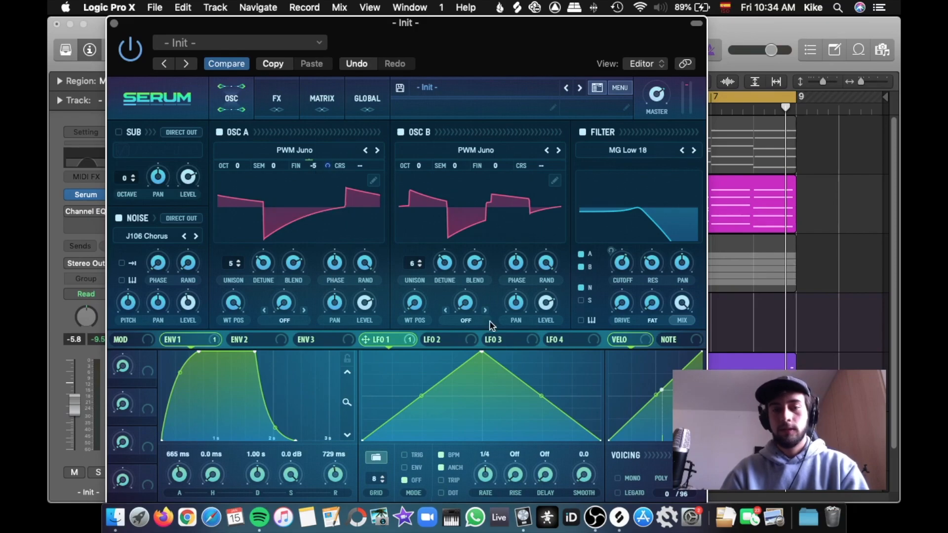
pyautogui.moveTo(401, 336); pyautogui.dragTo(506, 185)
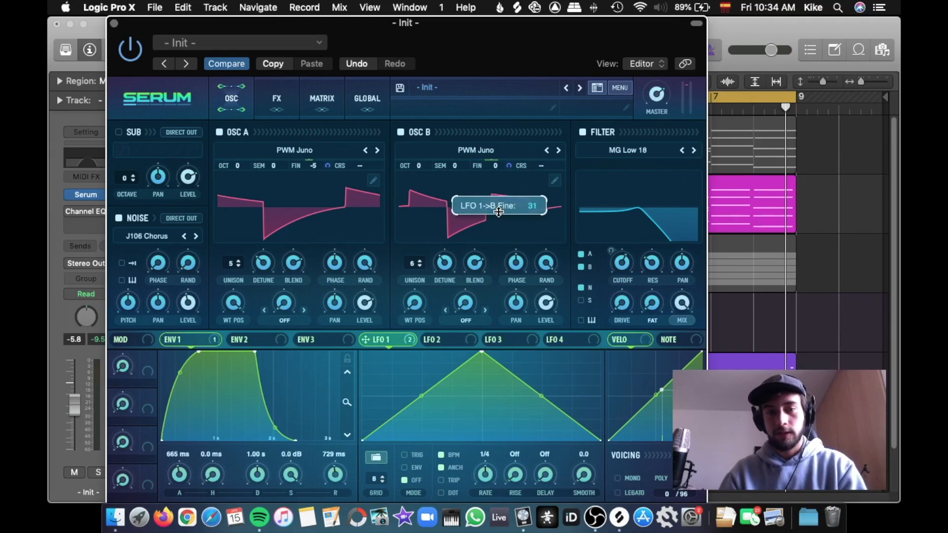
pyautogui.moveTo(498, 220); pyautogui.dragTo(505, 163)
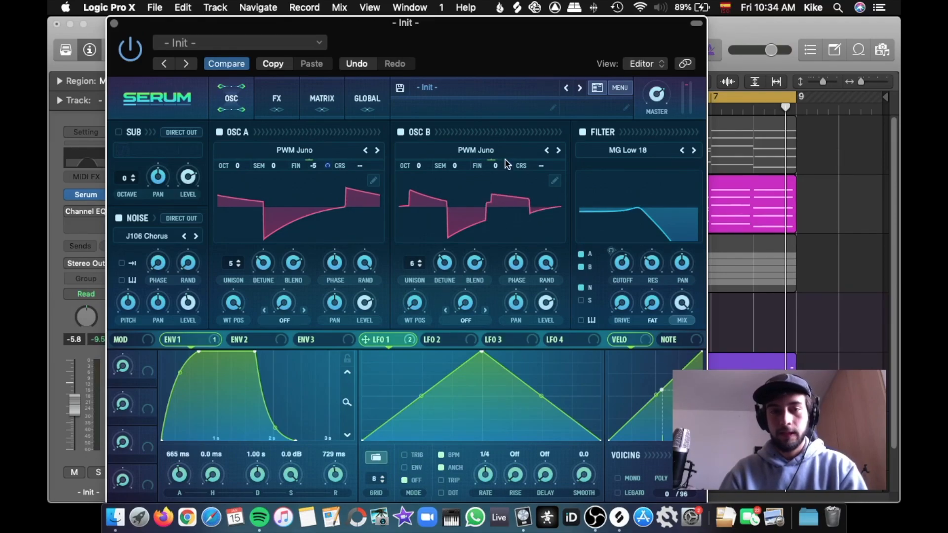
pyautogui.scroll(4, 498, 168)
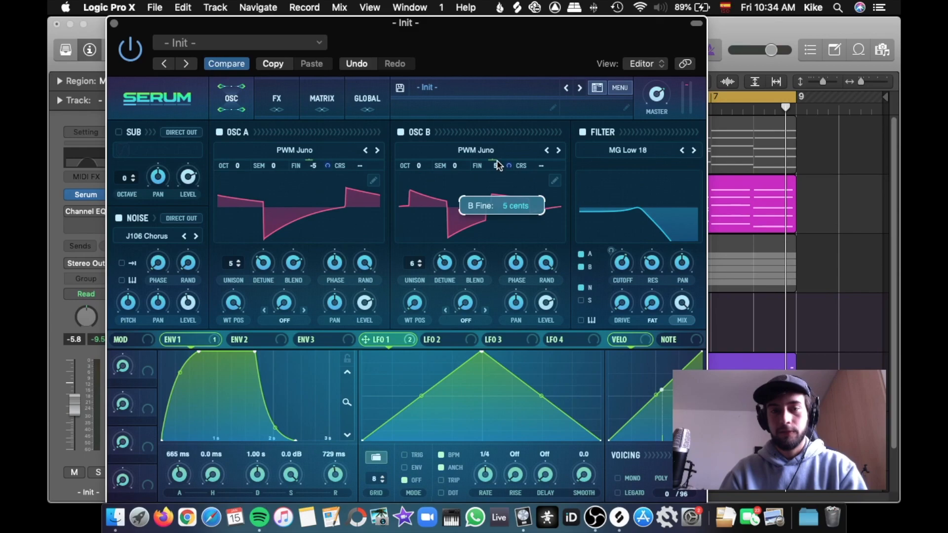
# - Play the loop to listen to the pad with the LFO-modulated tuning and the filter
pyautogui.press('space')
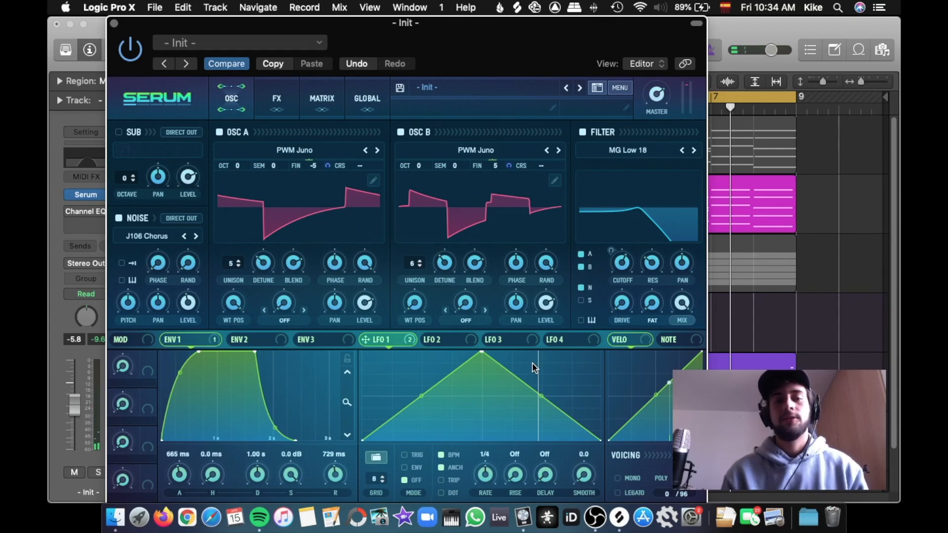
pyautogui.press('space')
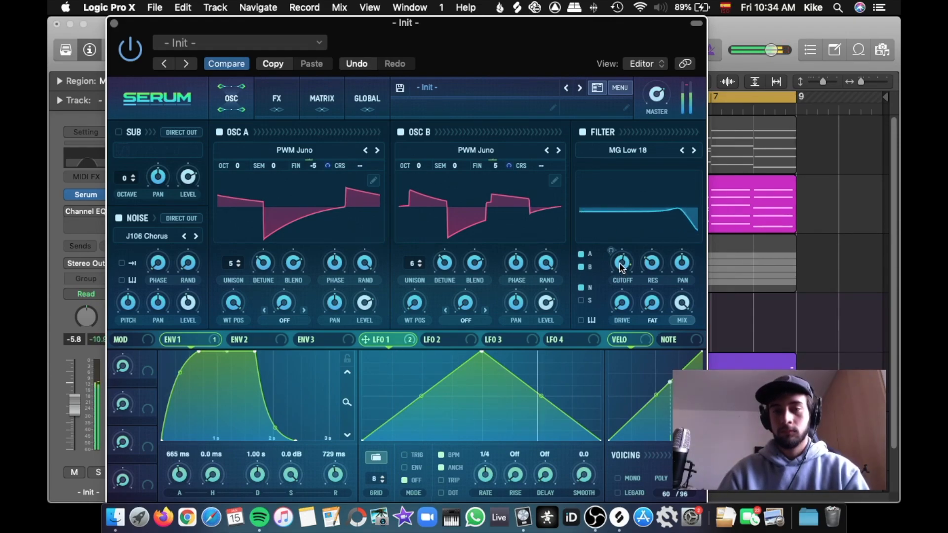
pyautogui.moveTo(620, 266)
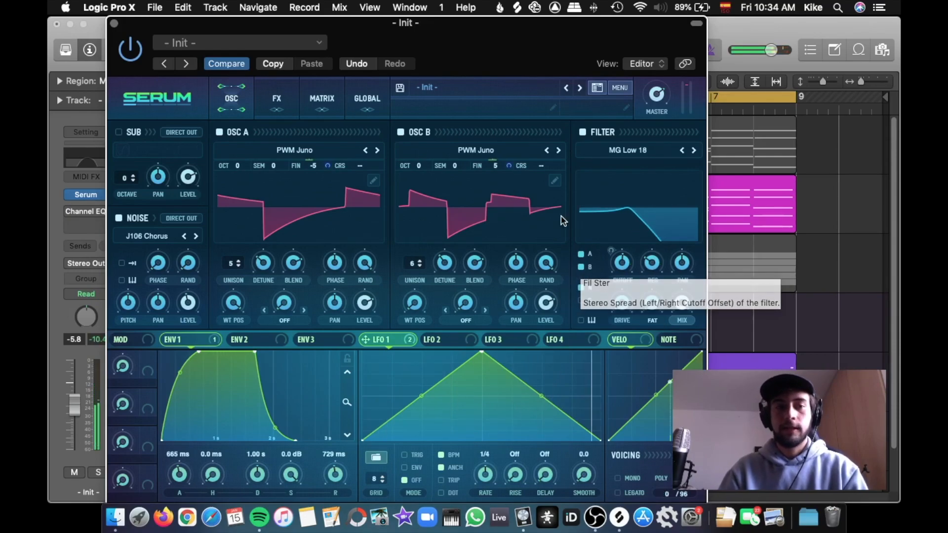
# - Turn on the distortion effect and set its type to Tape Sat
pyautogui.click(276, 98)
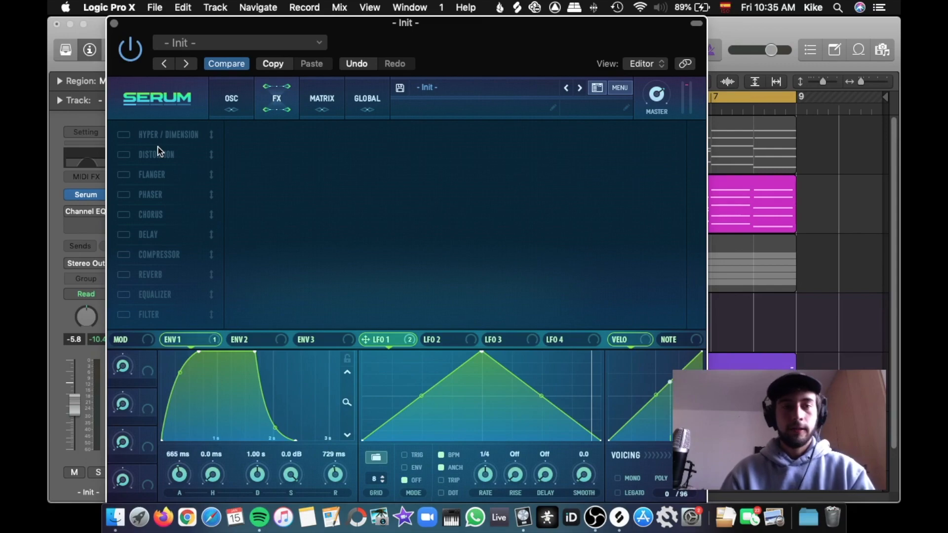
pyautogui.click(124, 155)
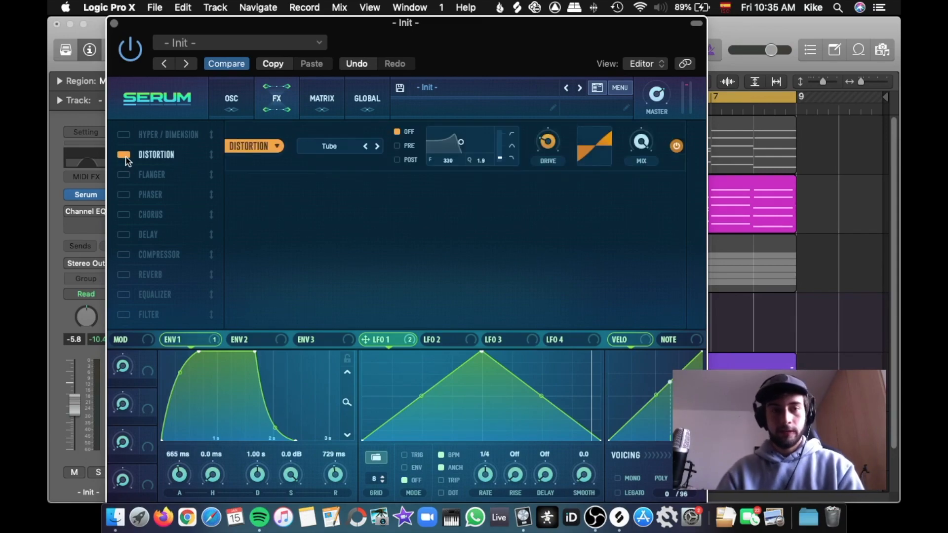
pyautogui.click(326, 146)
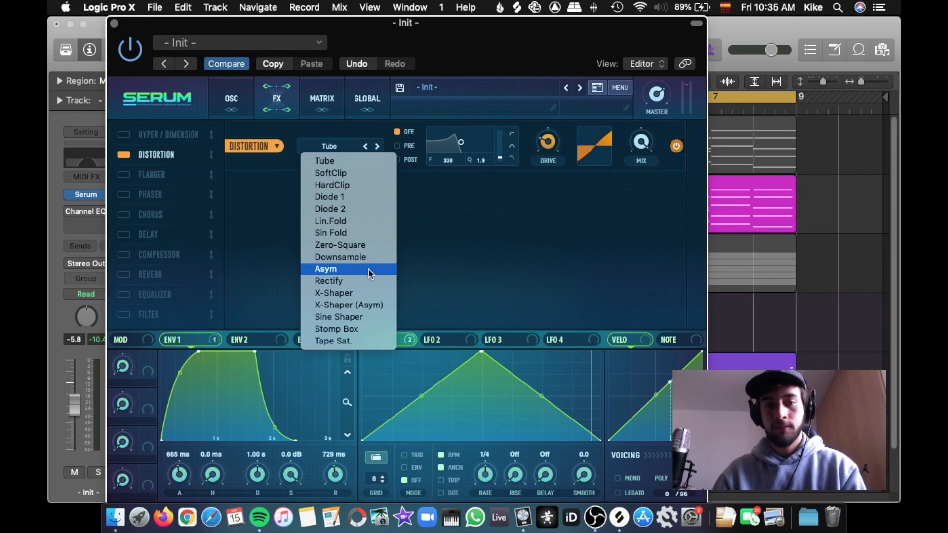
pyautogui.click(344, 341)
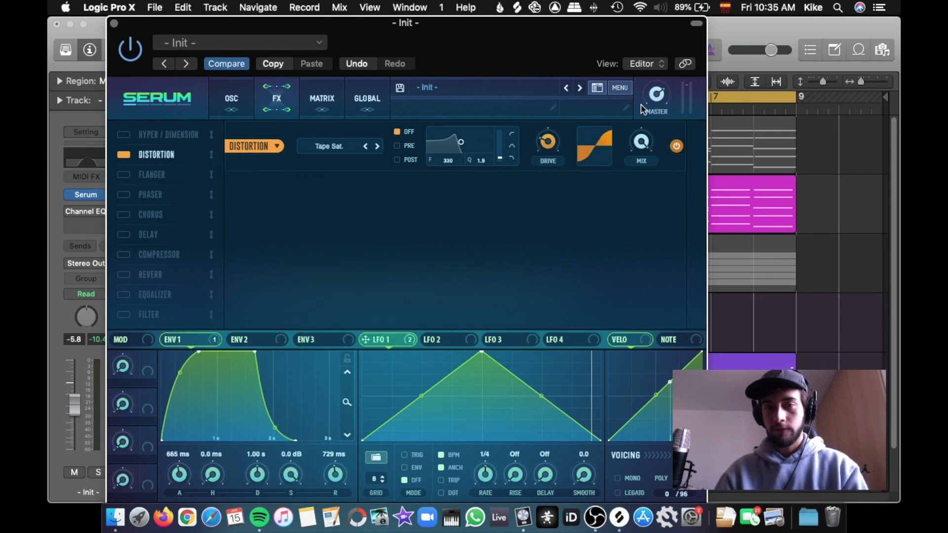
# - Adjust the drive of the tape distortion and reduce its mix while listening to the loop
pyautogui.moveTo(637, 187); pyautogui.dragTo(632, 225)
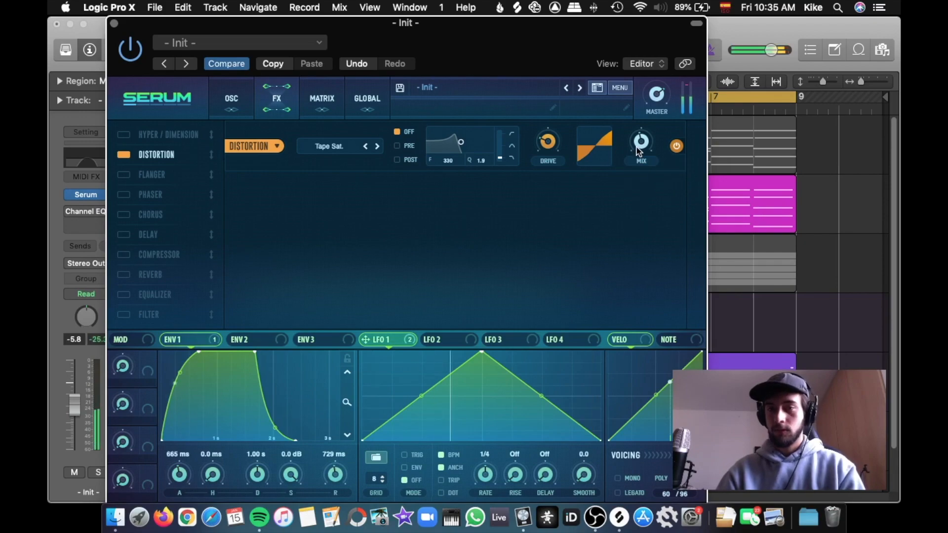
pyautogui.moveTo(555, 141); pyautogui.dragTo(556, 128)
pyautogui.moveTo(639, 140); pyautogui.dragTo(638, 144)
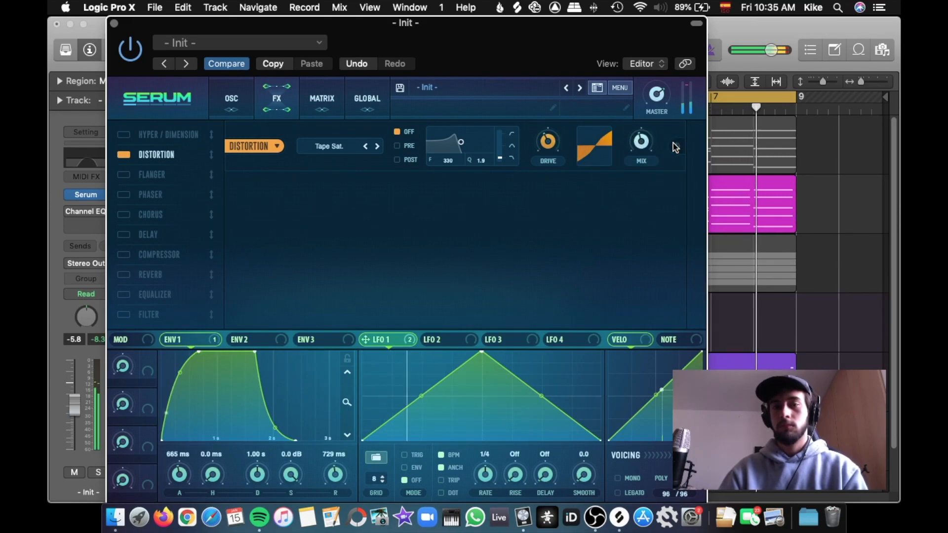
pyautogui.moveTo(554, 144); pyautogui.dragTo(553, 144)
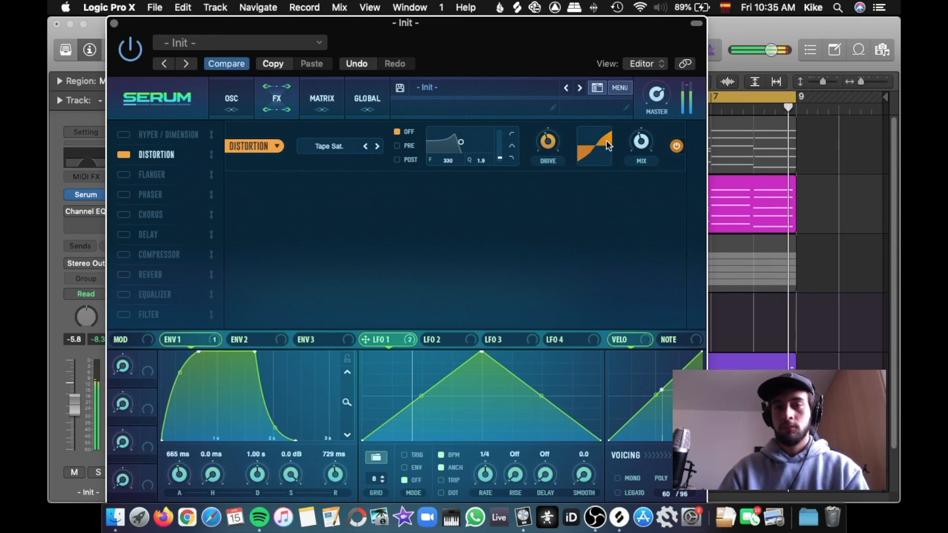
pyautogui.moveTo(649, 145); pyautogui.dragTo(646, 156)
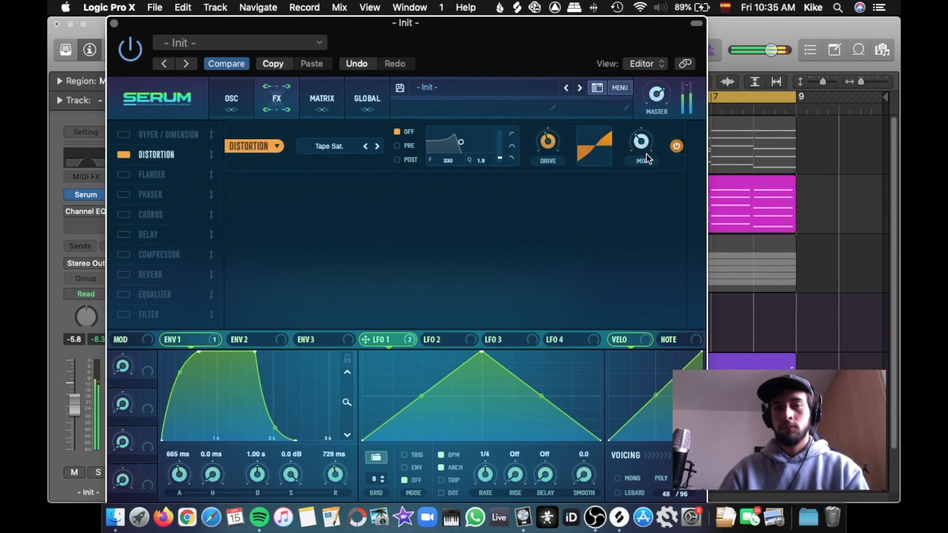
# - Turn on the chorus effect, set its mix to about 41% and start playback
pyautogui.click(124, 214)
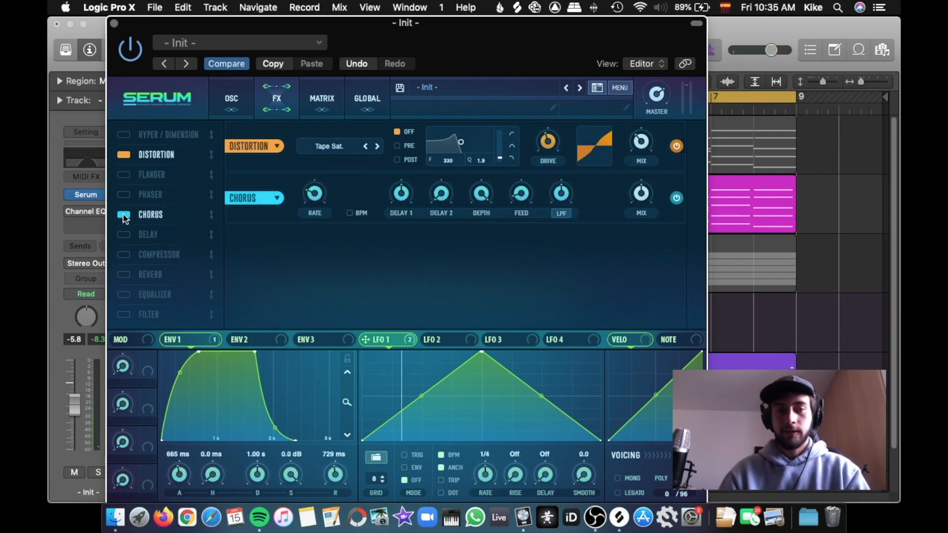
pyautogui.moveTo(648, 196); pyautogui.dragTo(647, 196)
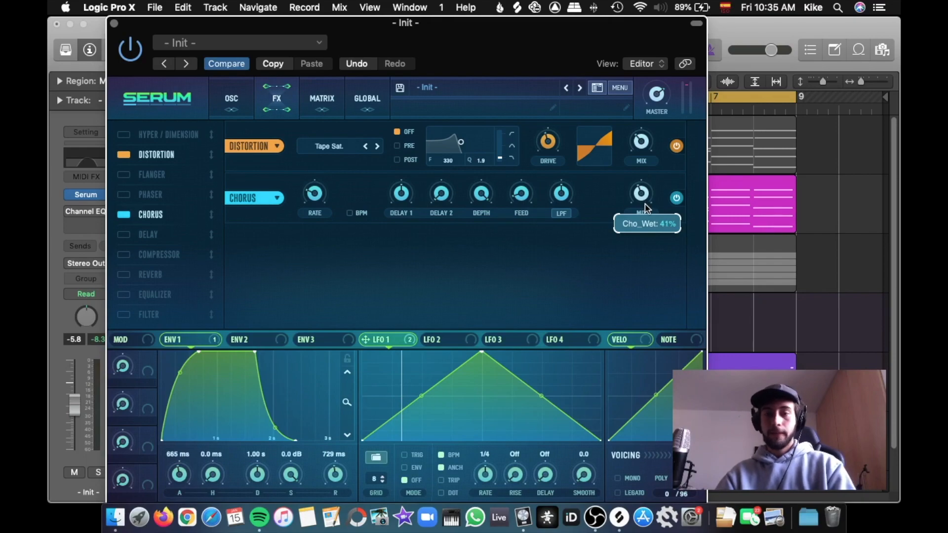
pyautogui.moveTo(646, 210); pyautogui.dragTo(646, 210)
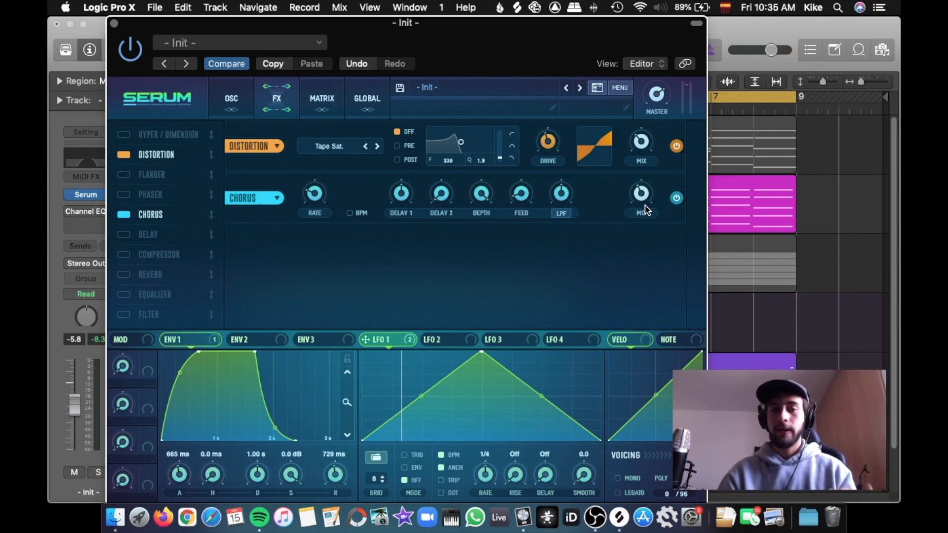
pyautogui.press('space')
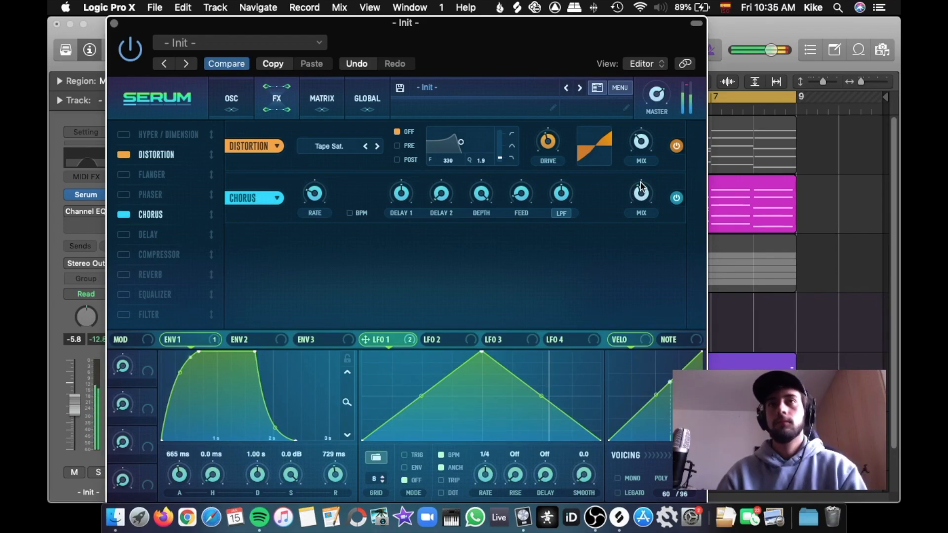
# - Raise the chorus depth, set its mix to about 38% and compare the sound with the chorus bypassed
pyautogui.moveTo(320, 191)
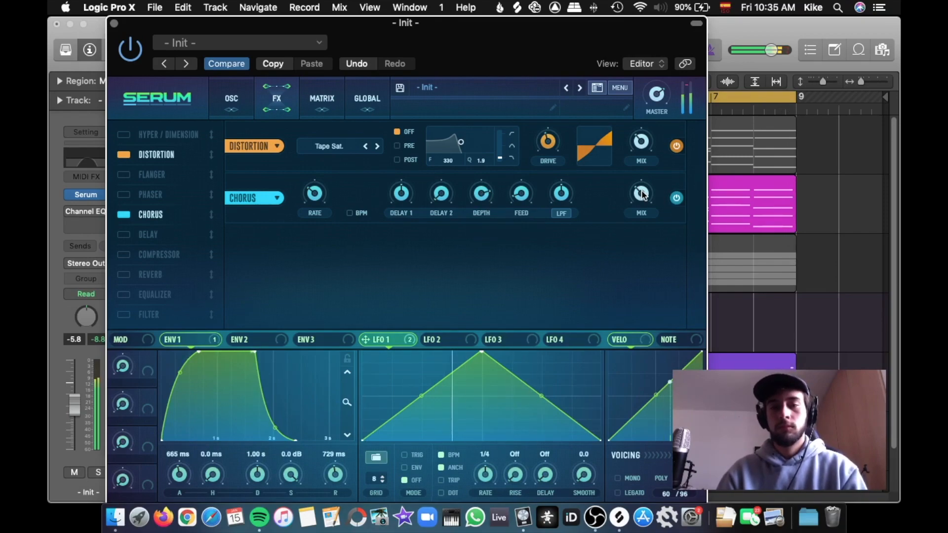
pyautogui.moveTo(644, 192)
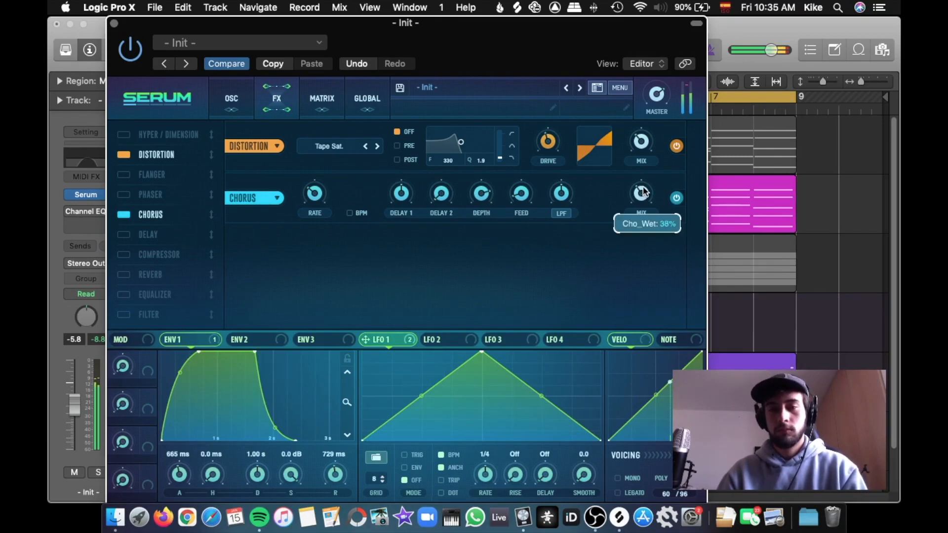
pyautogui.click(678, 198)
pyautogui.moveTo(644, 195)
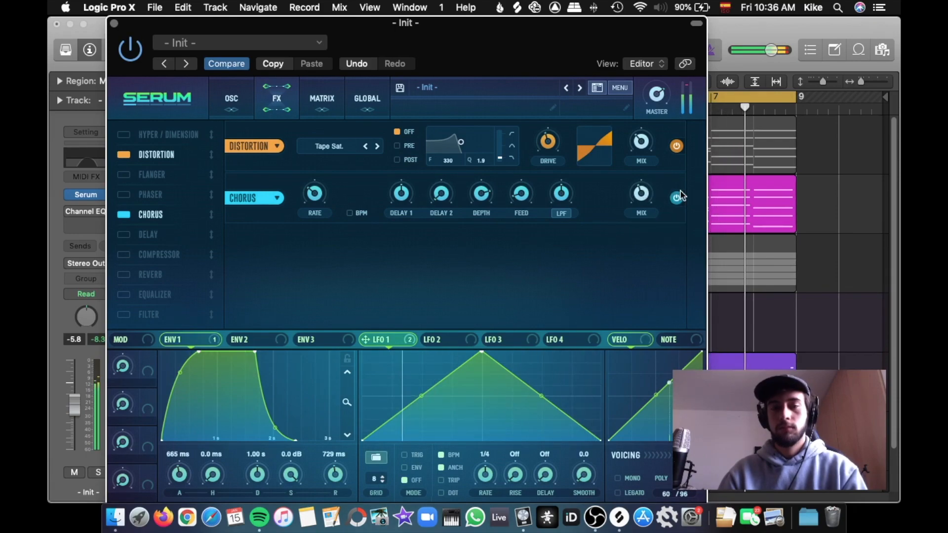
# - Stop playback and turn on Serum's equalizer effect
pyautogui.press('space')
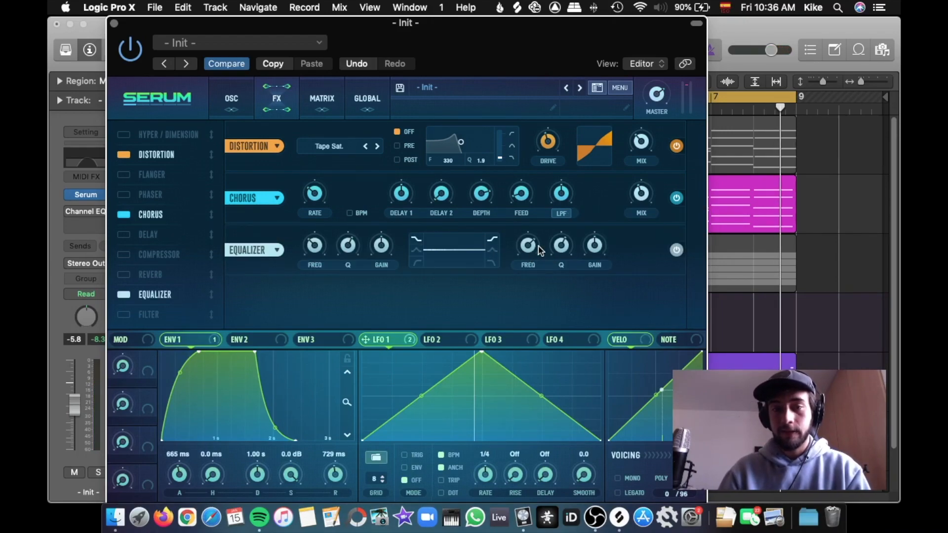
pyautogui.moveTo(595, 246)
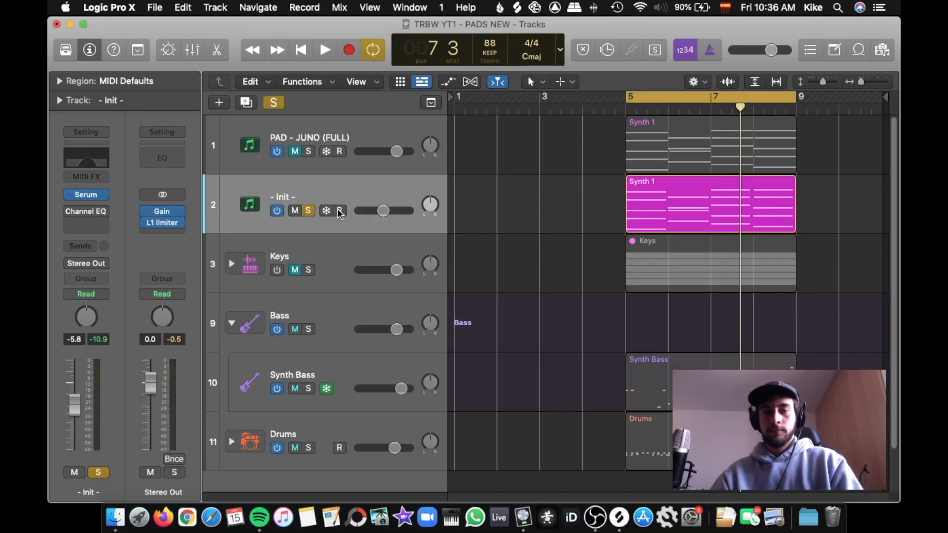
# - Enable the Channel EQ on the Init track and raise its high-cut frequency during playback
pyautogui.click(70, 213)
pyautogui.click(91, 213)
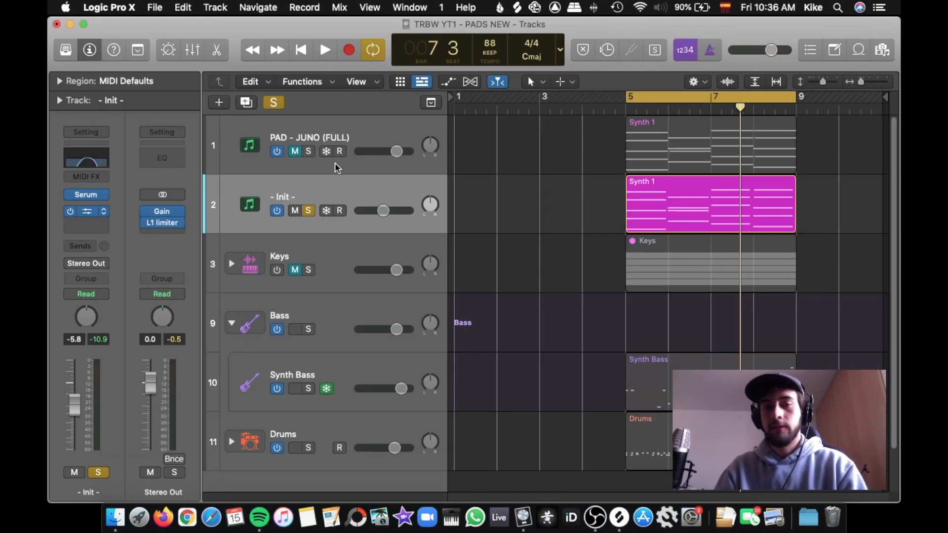
pyautogui.press('space')
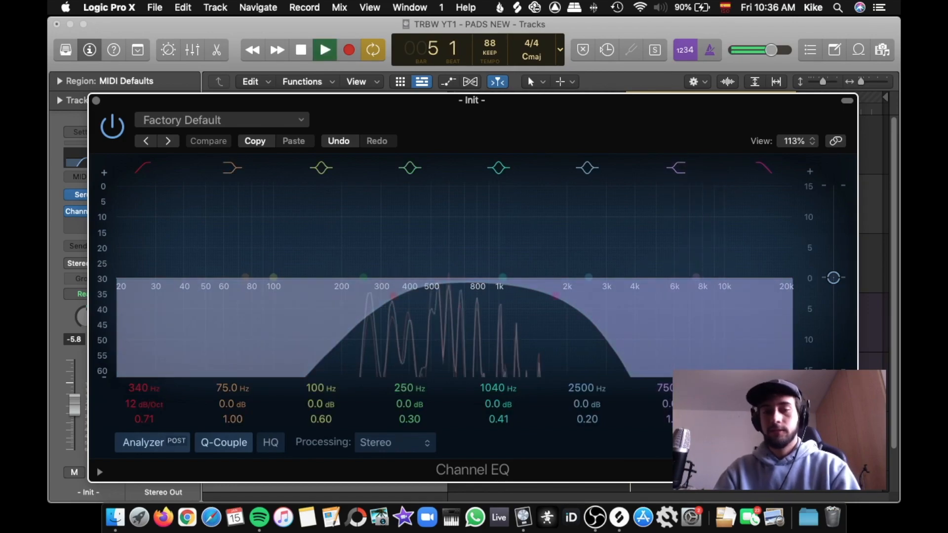
pyautogui.moveTo(765, 389); pyautogui.dragTo(764, 377)
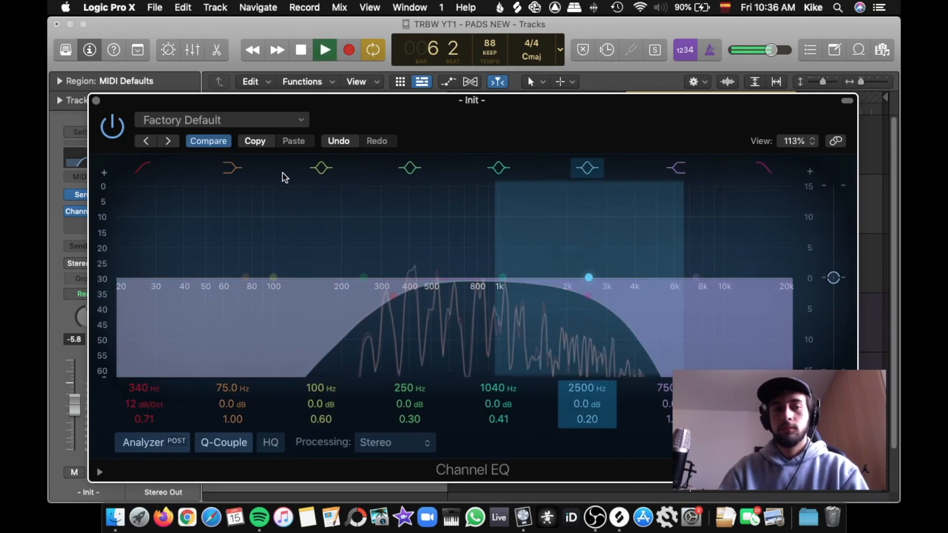
# - Add Chorus JUN-6 after the Channel EQ, with a reduced mix and mode II selected
pyautogui.moveTo(510, 64); pyautogui.dragTo(461, 54)
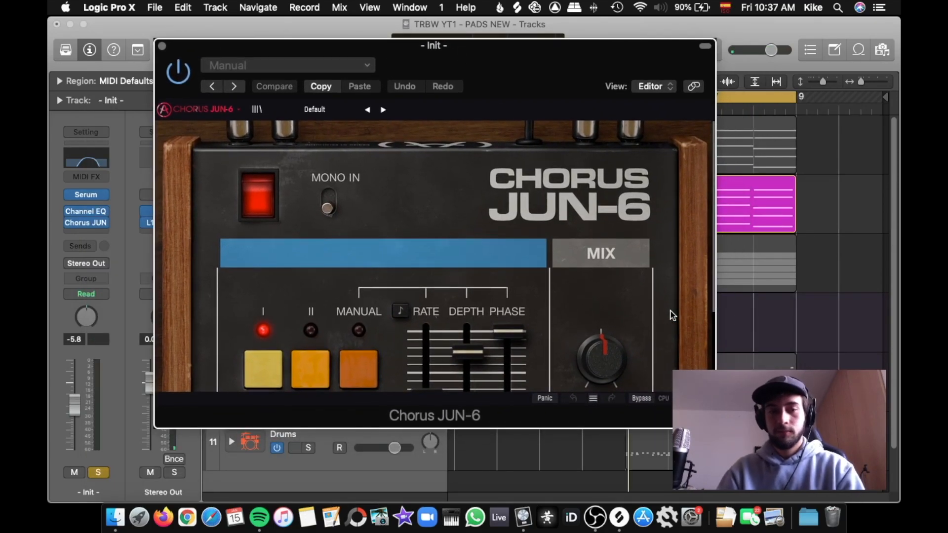
pyautogui.moveTo(601, 359)
pyautogui.mouseDown()
pyautogui.moveTo(602, 340)
pyautogui.moveTo(599, 363)
pyautogui.mouseUp()
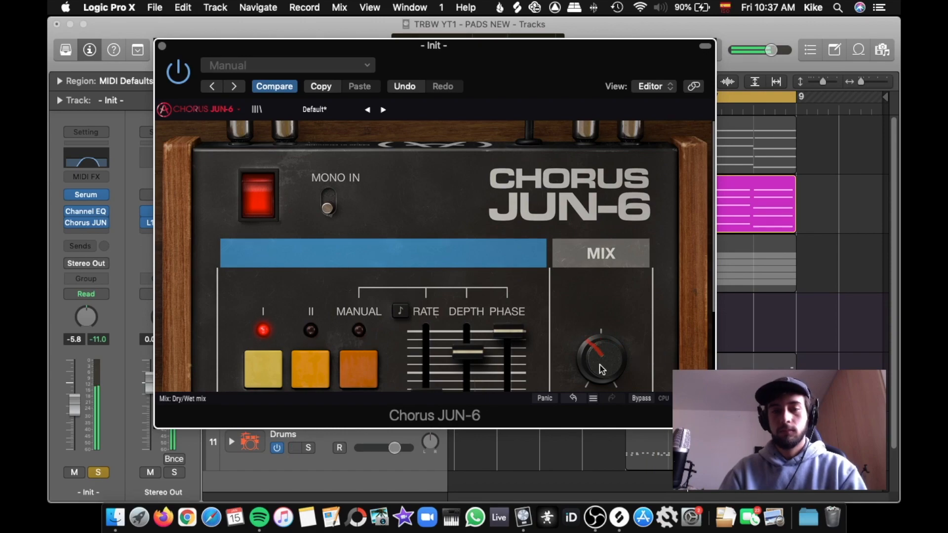
pyautogui.click(308, 364)
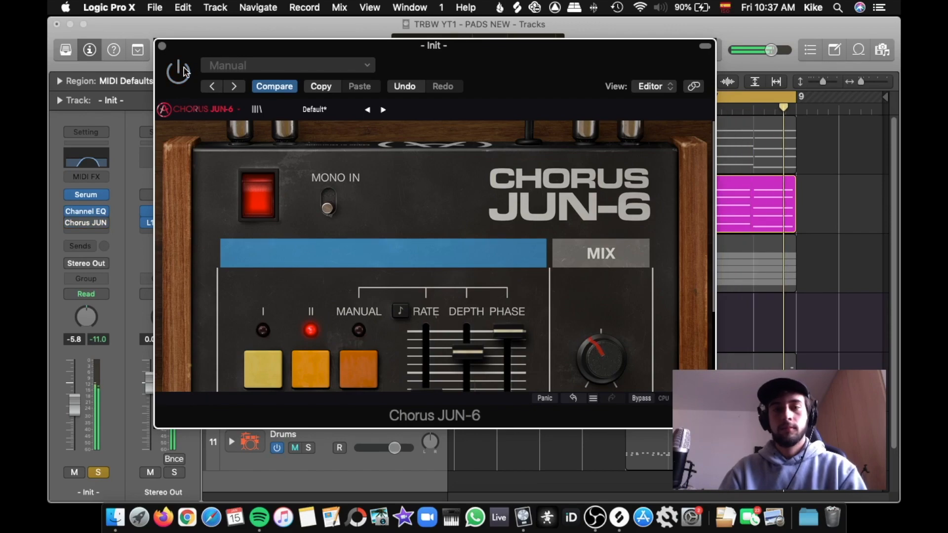
# - Turn Chorus JUN-6 back on during playback and close its window
pyautogui.click(184, 72)
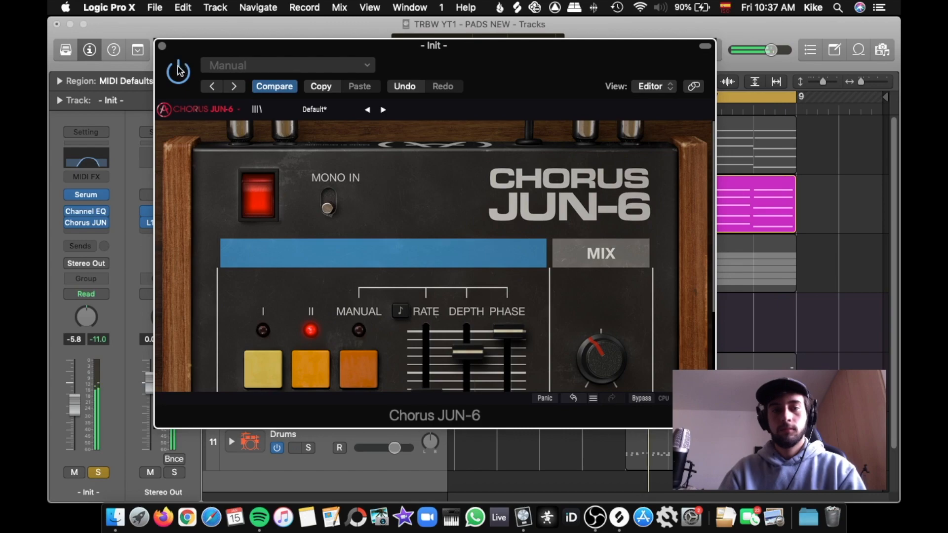
pyautogui.click(162, 47)
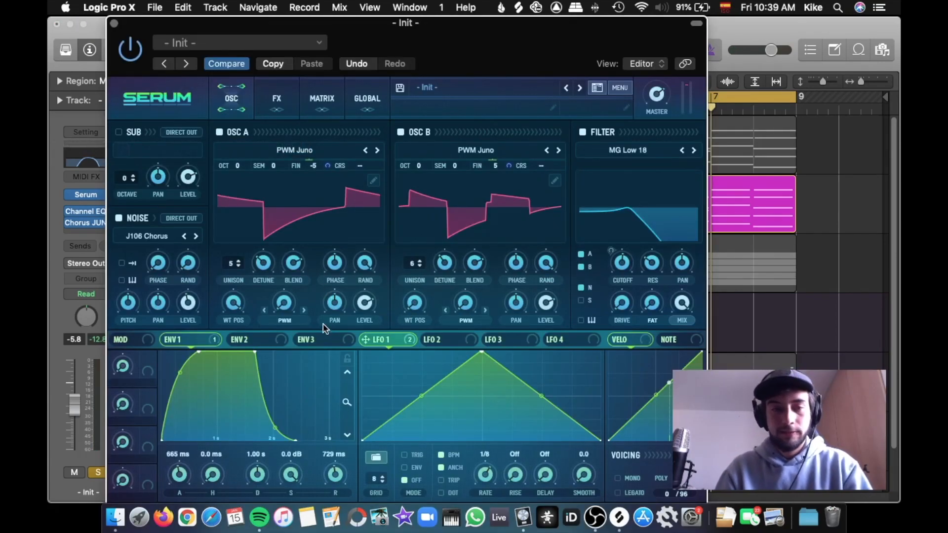
# - Keep OSC A's warp mode on PWM and assign LFO 1 to the PWM amounts of OSC A and OSC B
pyautogui.click(292, 321)
pyautogui.click(300, 419)
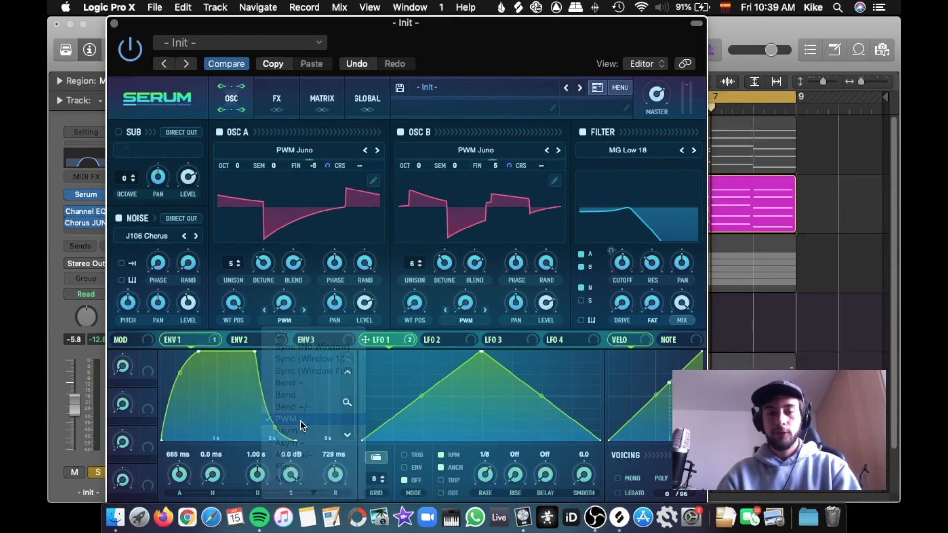
pyautogui.moveTo(390, 339); pyautogui.dragTo(287, 306)
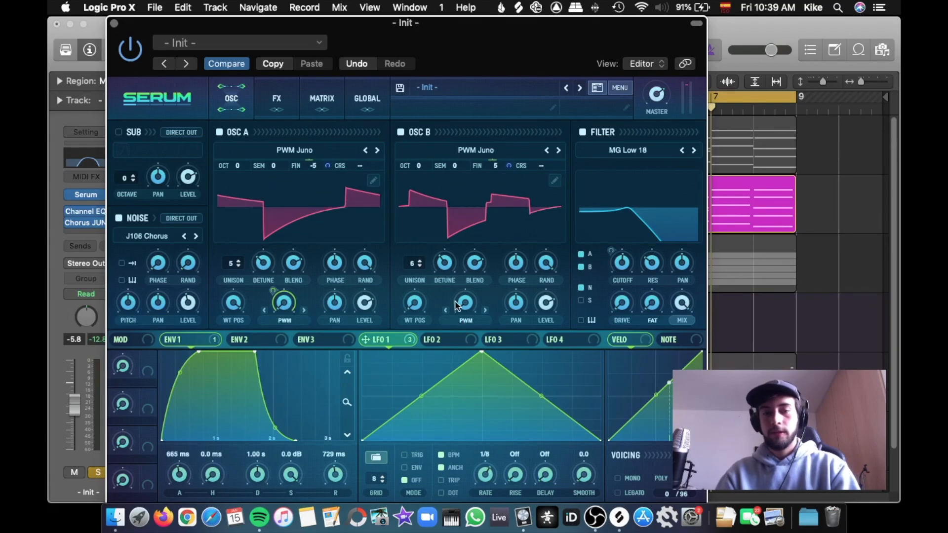
pyautogui.moveTo(394, 340); pyautogui.dragTo(469, 306)
# - Set LFO 1's rate to 1/16, audition it, and adjust its modulation depth on both oscillators' PWM knobs
pyautogui.moveTo(455, 291)
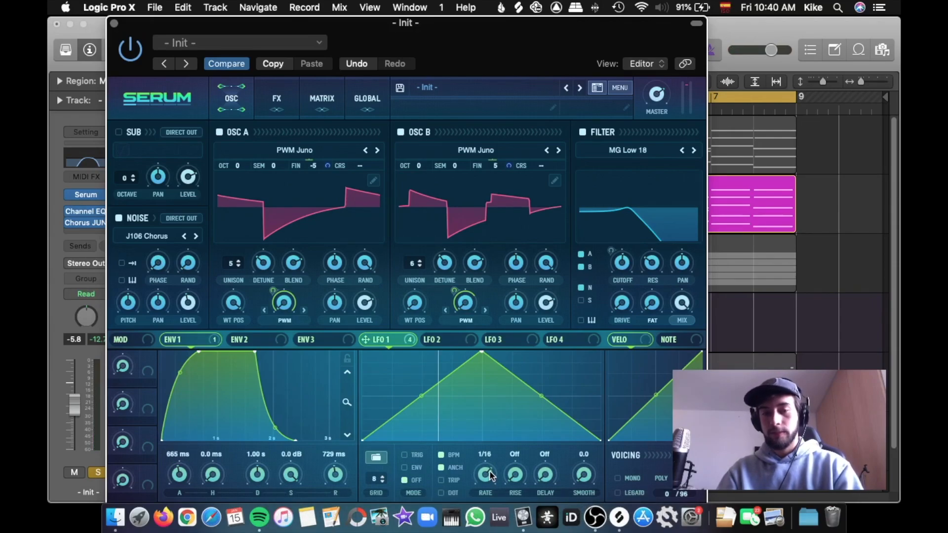
pyautogui.press('space')
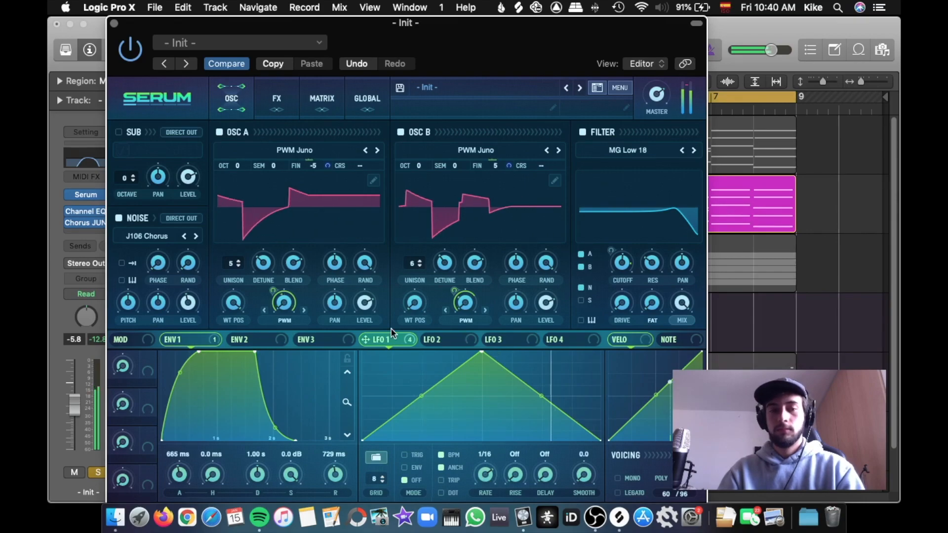
pyautogui.press('space')
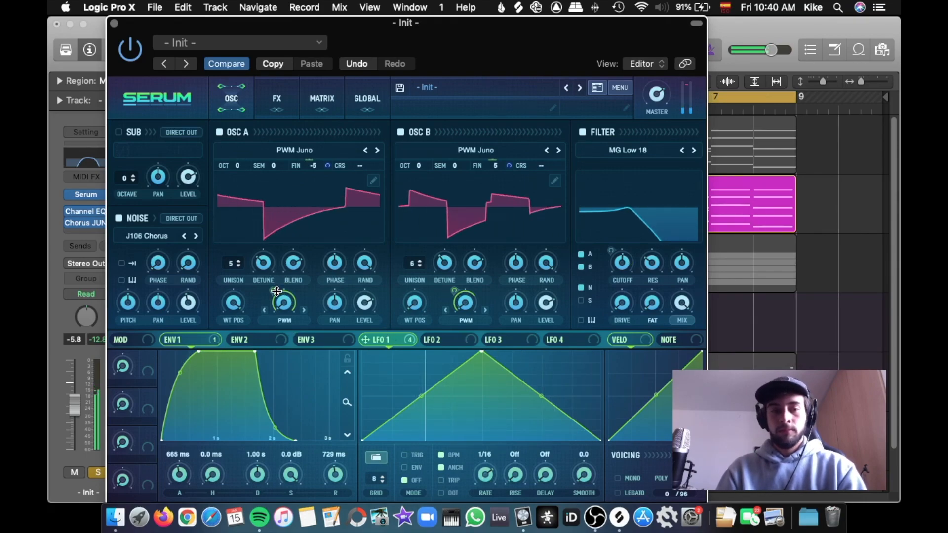
pyautogui.moveTo(275, 292)
pyautogui.moveTo(272, 317)
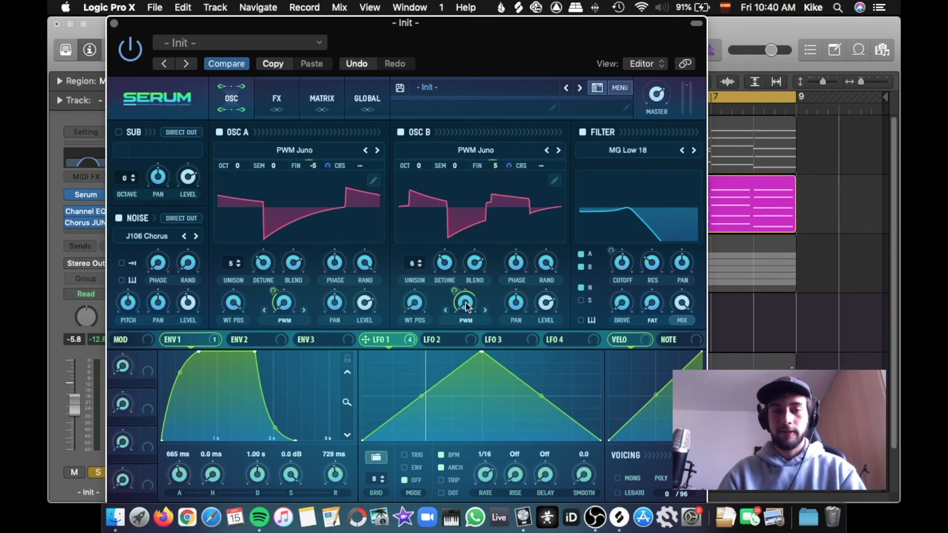
pyautogui.moveTo(452, 294)
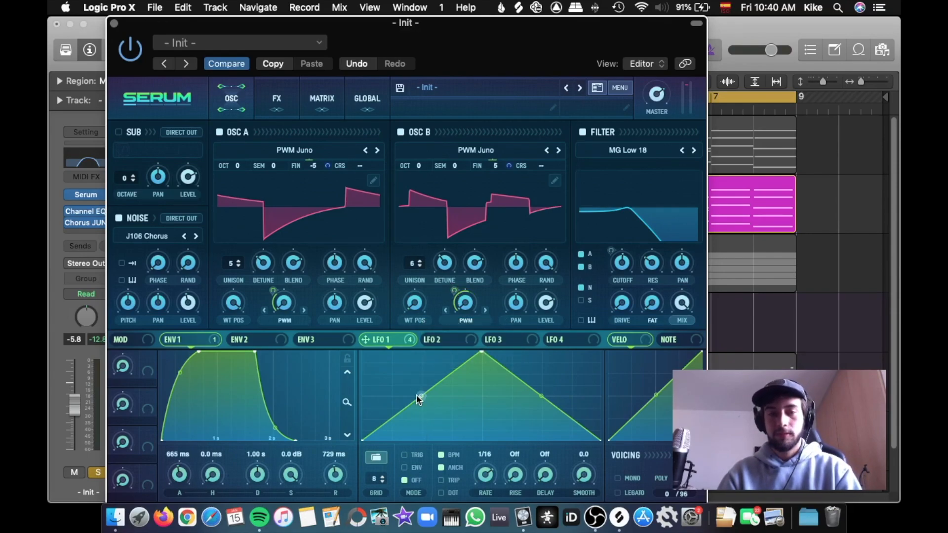
# - Curve the slopes of LFO 1's triangle shape and set its smoothing to 33.8
pyautogui.moveTo(417, 395); pyautogui.dragTo(417, 377)
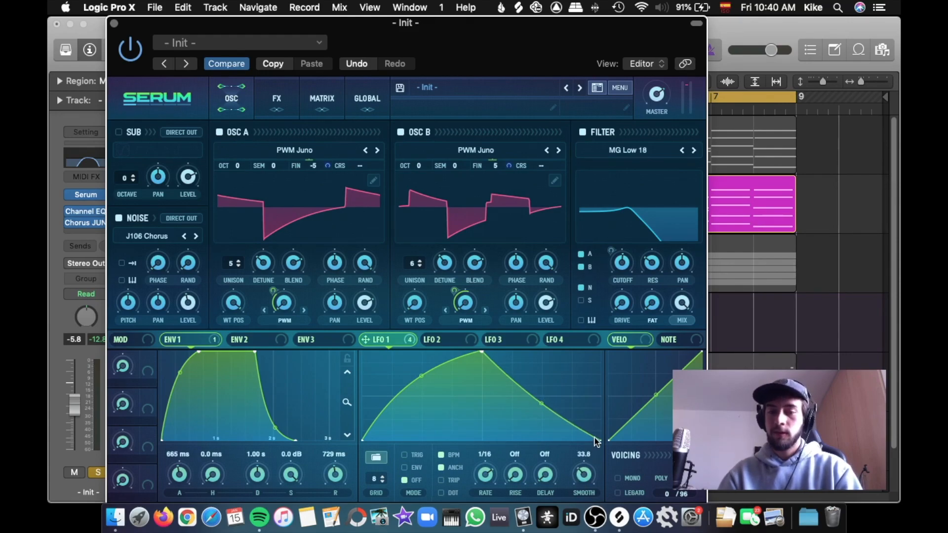
pyautogui.press('space')
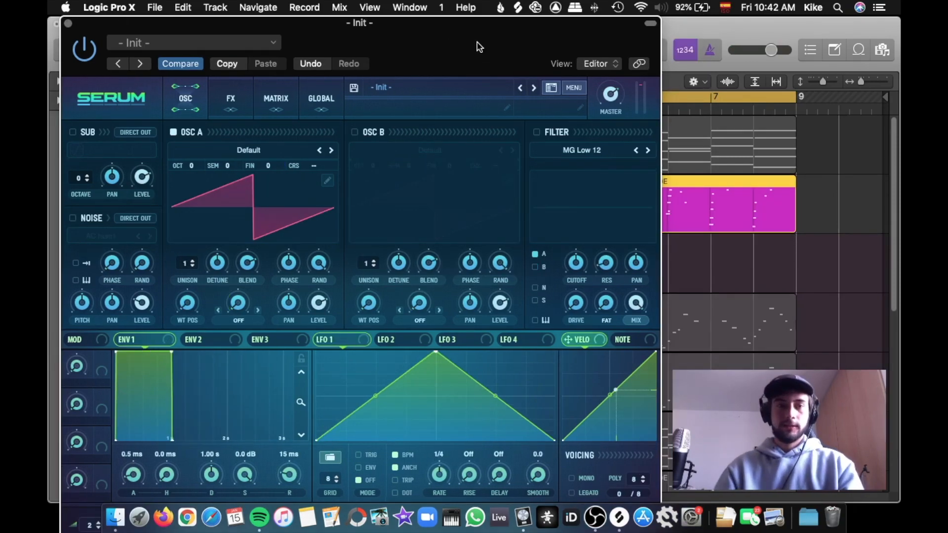
# - Load the Digital wavetable Kream into OSC A of the new Init patch and audition it
pyautogui.moveTo(472, 40); pyautogui.dragTo(458, 39)
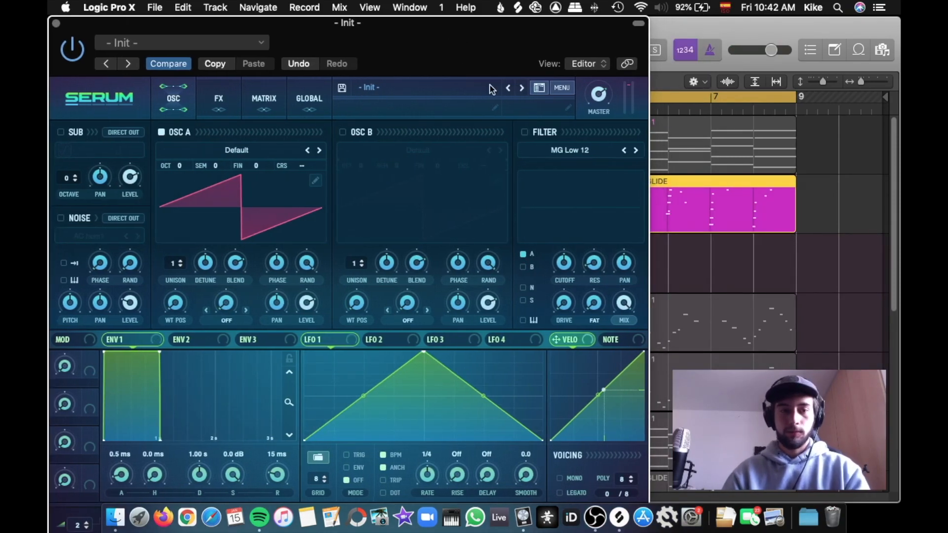
pyautogui.click(255, 150)
pyautogui.moveTo(252, 177)
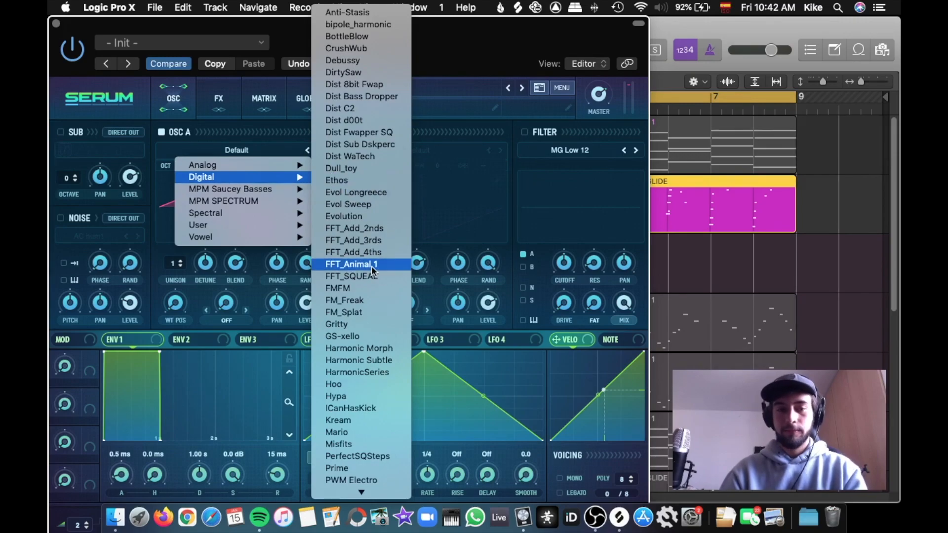
pyautogui.click(378, 420)
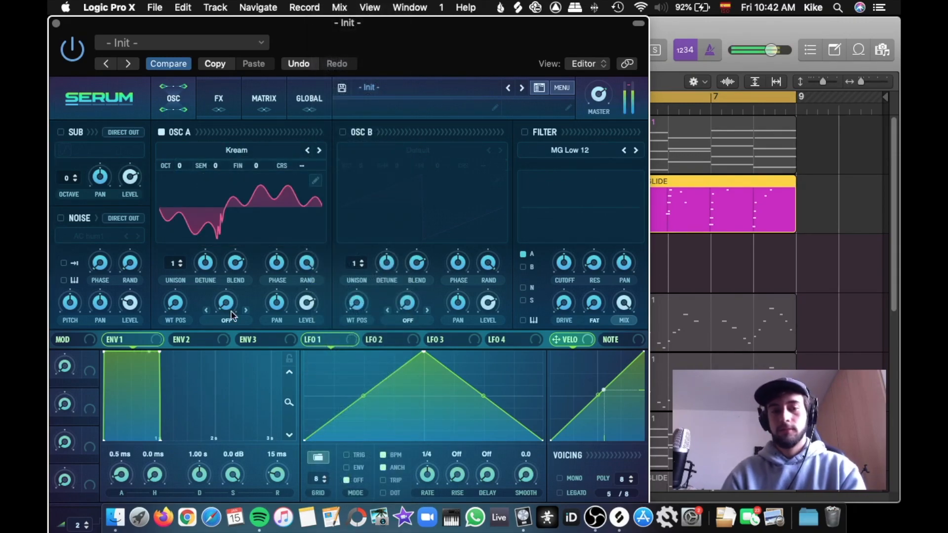
pyautogui.press('space')
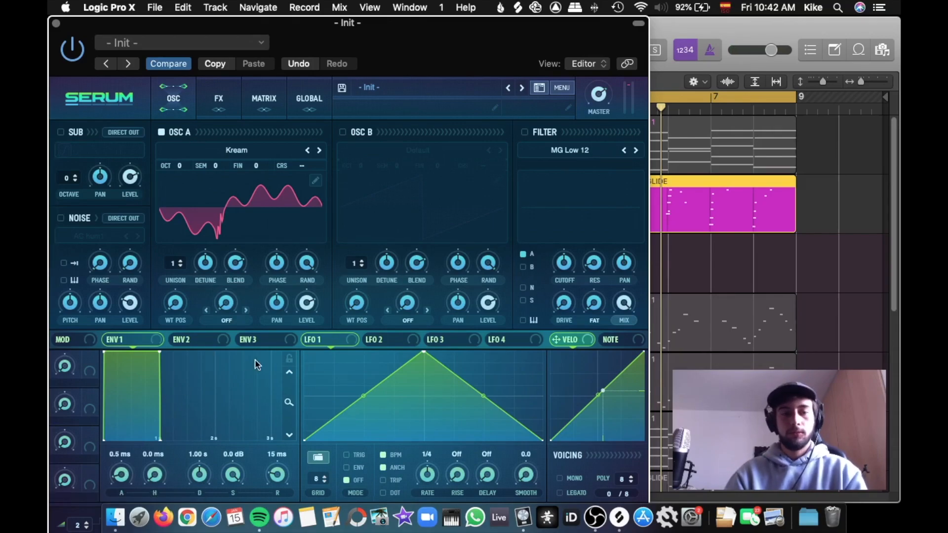
# - Shape ENV 1 with a 3.00 s decay, -14.8 dB sustain and 729 ms release, and audition it
pyautogui.moveTo(203, 481); pyautogui.dragTo(233, 499)
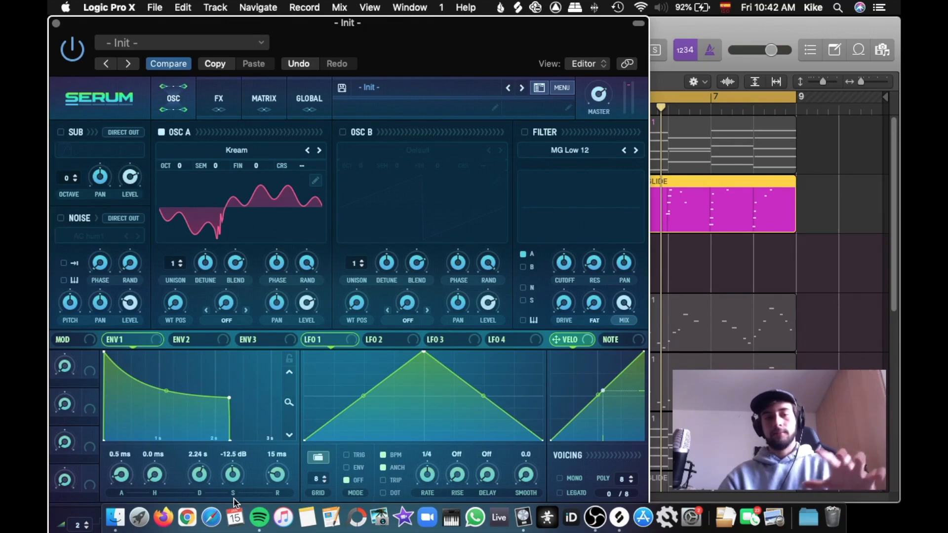
pyautogui.moveTo(233, 476); pyautogui.dragTo(200, 475)
pyautogui.moveTo(275, 479); pyautogui.dragTo(283, 466)
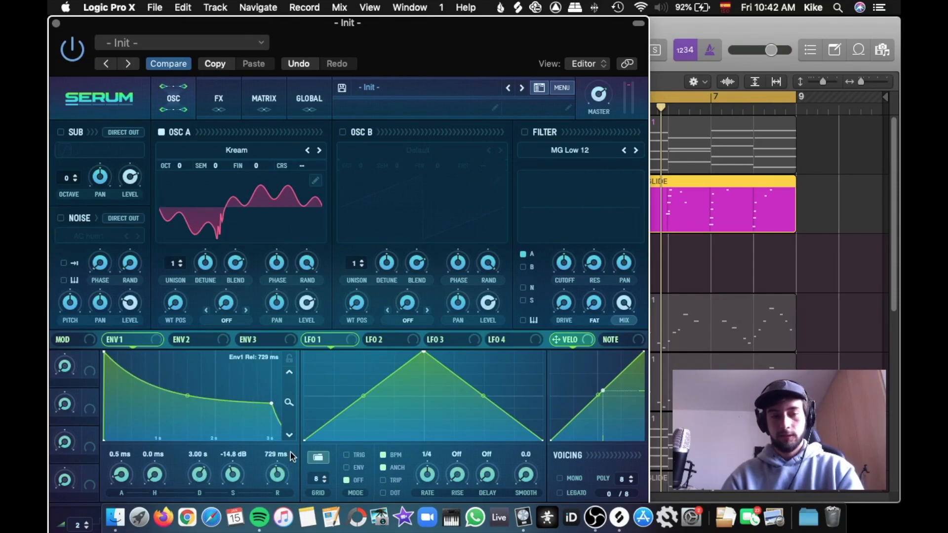
pyautogui.press('space')
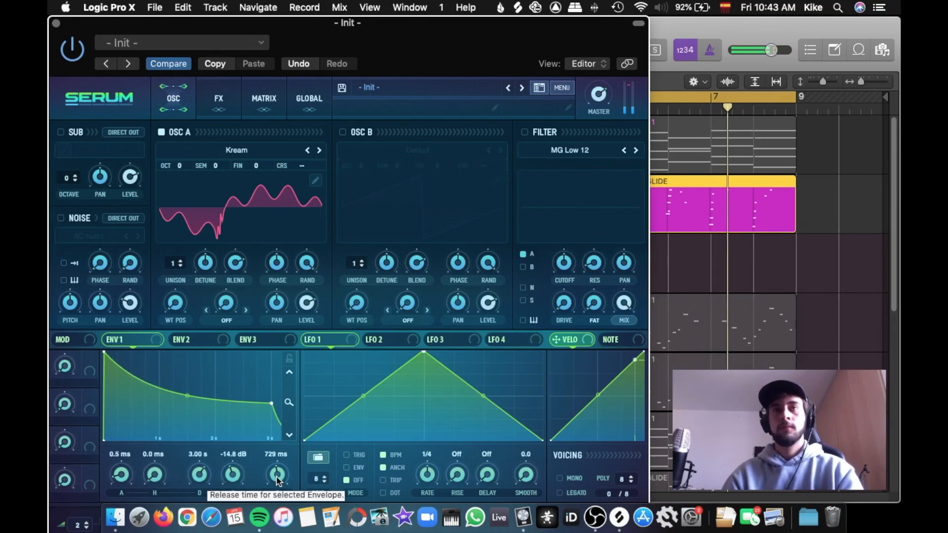
# - Set OSC A to three unison voices with a reduced detune and audition the result
pyautogui.click(180, 261)
pyautogui.click(180, 261)
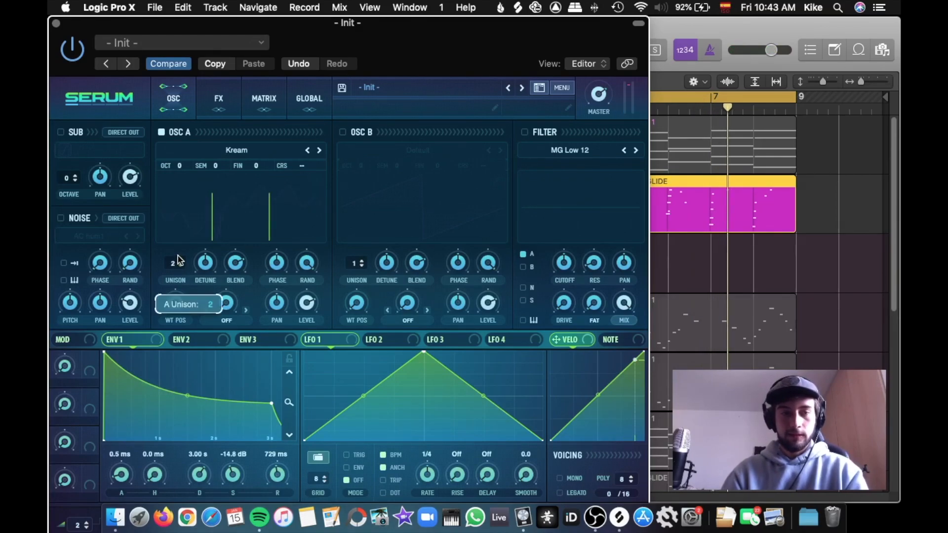
pyautogui.moveTo(205, 263)
pyautogui.mouseDown()
pyautogui.moveTo(201, 290)
pyautogui.moveTo(204, 262)
pyautogui.mouseUp()
pyautogui.press('space')
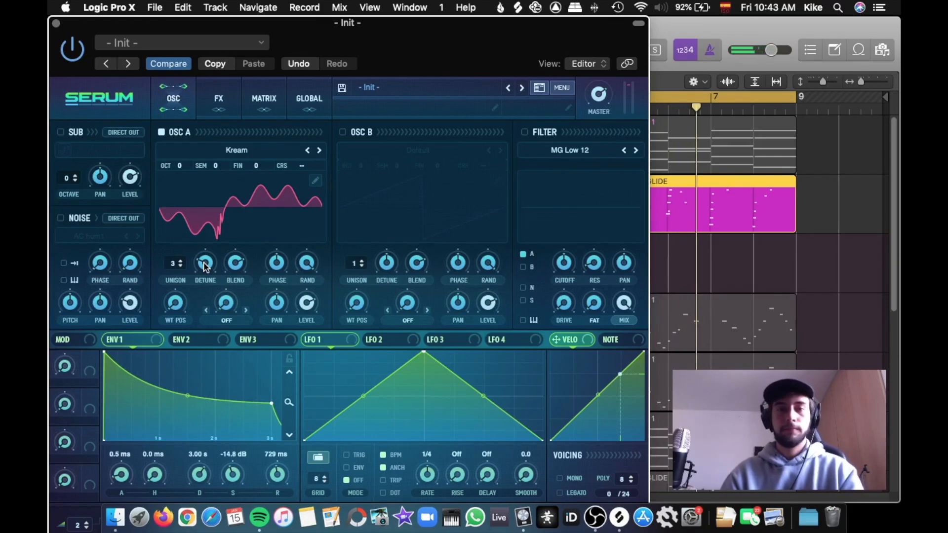
# - Turn on the filter as MG Low 18, modulate its cutoff with ENV 1 and audition the sound
pyautogui.click(525, 132)
pyautogui.click(636, 150)
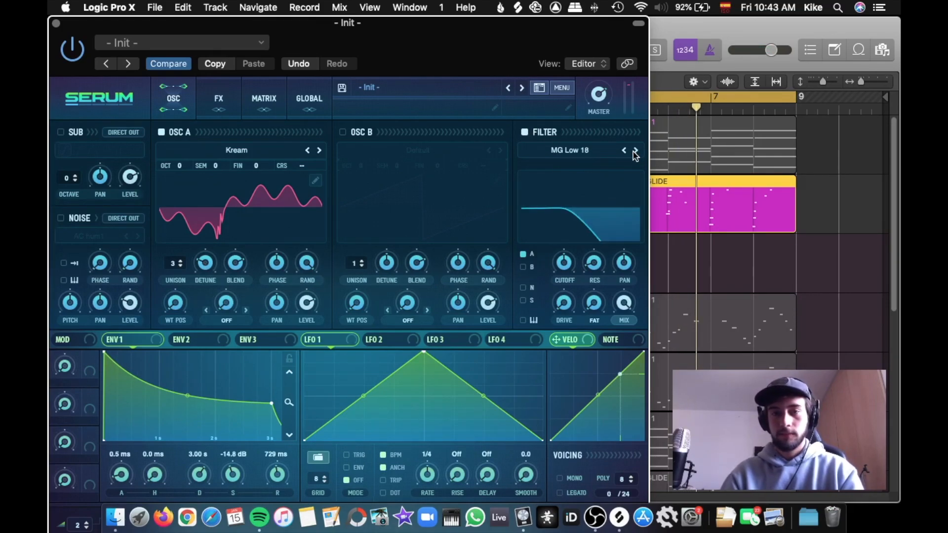
pyautogui.moveTo(129, 341); pyautogui.dragTo(564, 264)
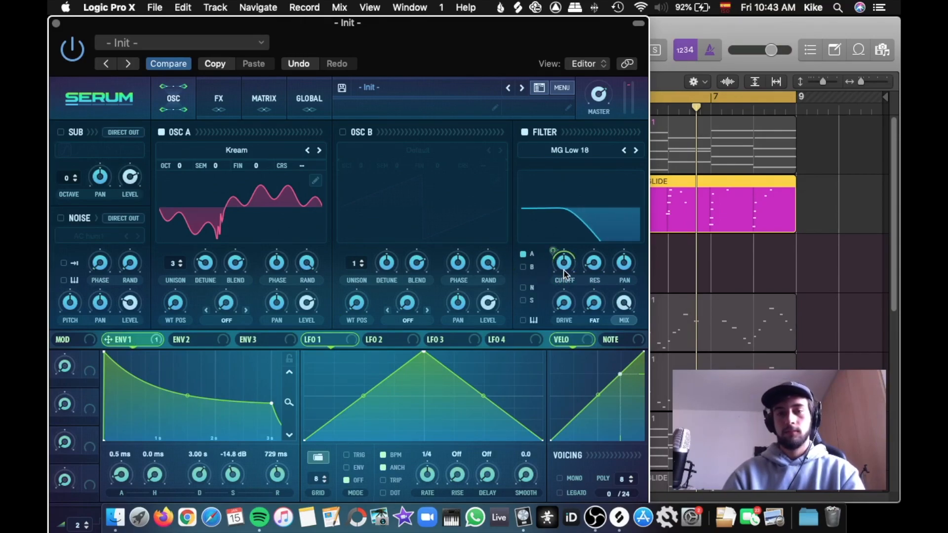
pyautogui.press('space')
pyautogui.moveTo(565, 258)
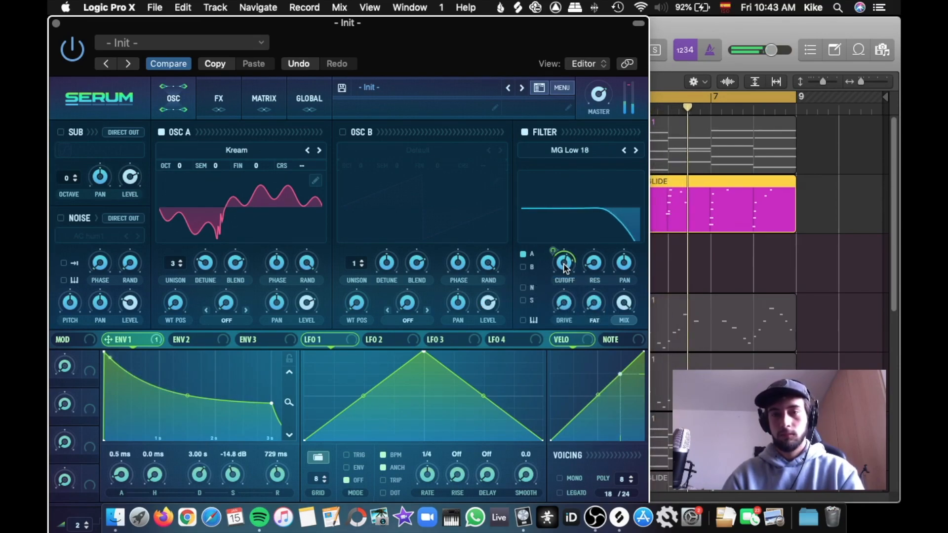
pyautogui.press('space')
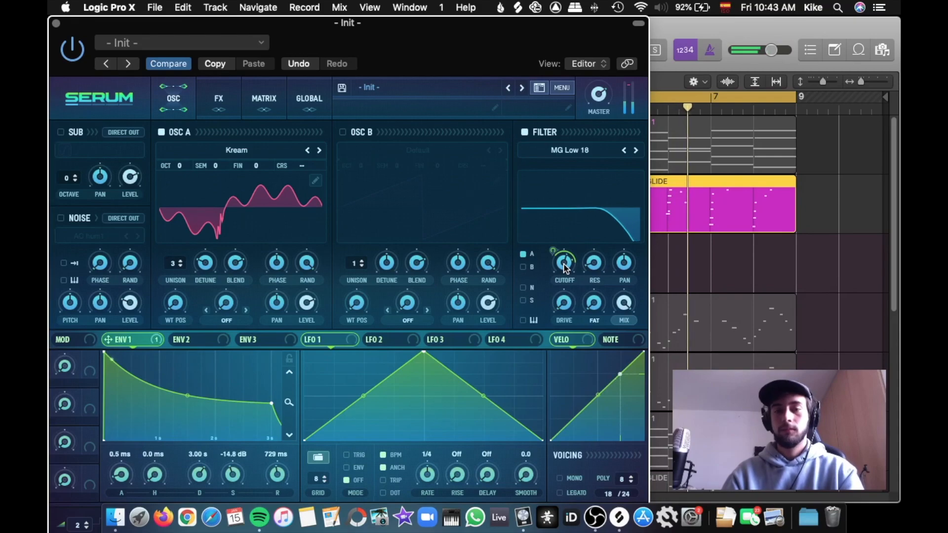
pyautogui.press('space')
# - Turn on OSC B with the Analog_BD_Sin wavetable at position 177, four unison voices and reduced detune
pyautogui.click(342, 131)
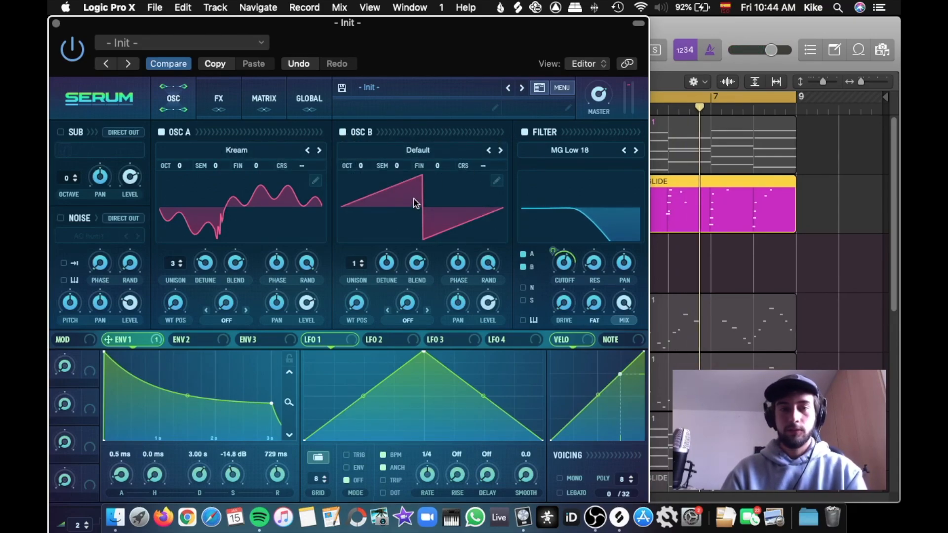
pyautogui.click(424, 156)
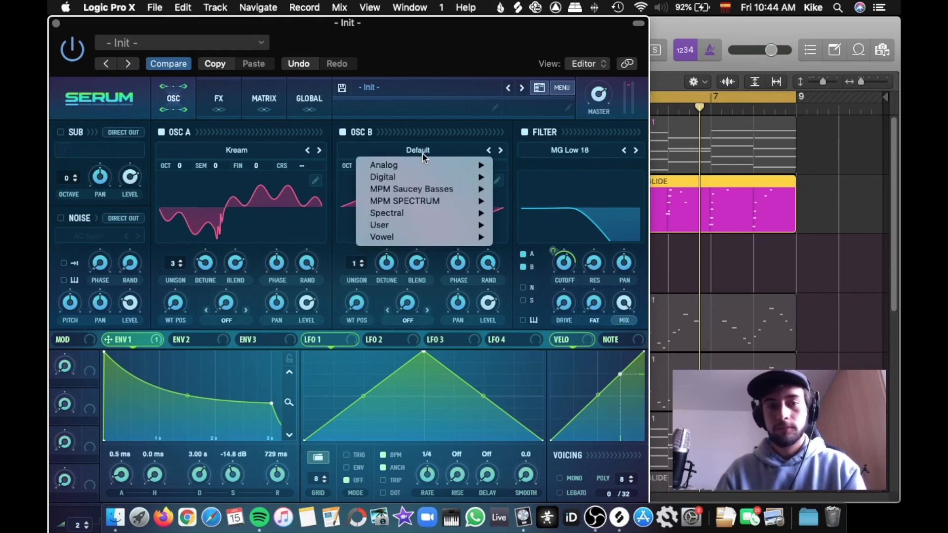
pyautogui.moveTo(385, 165)
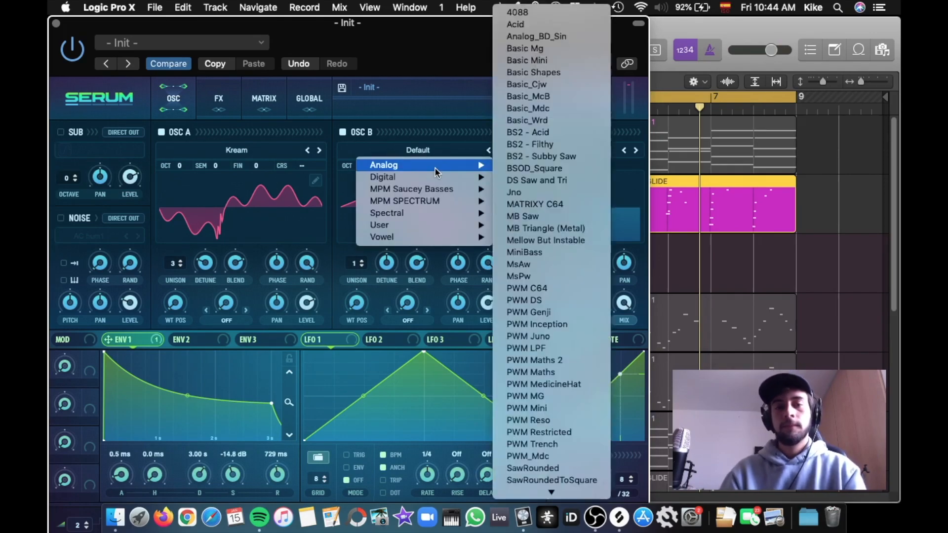
pyautogui.click(585, 37)
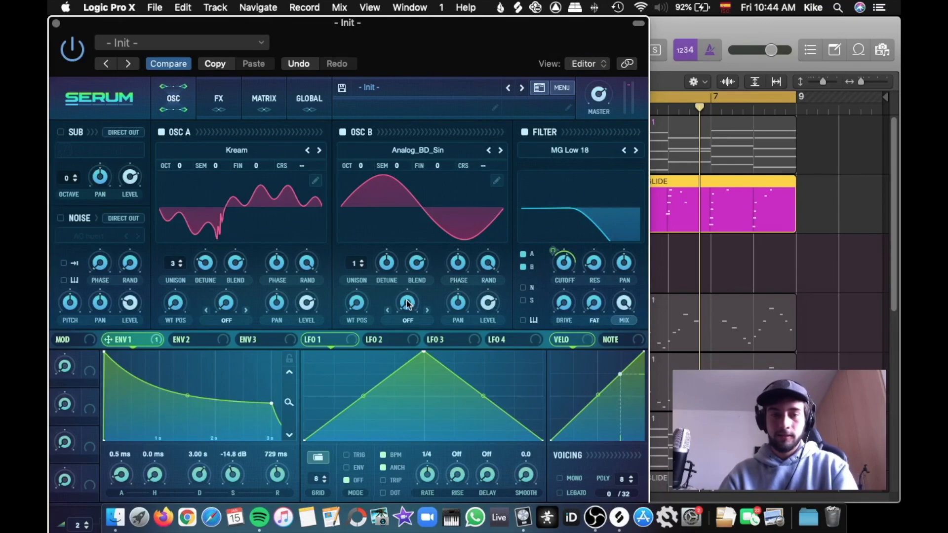
pyautogui.moveTo(362, 304); pyautogui.dragTo(383, 226)
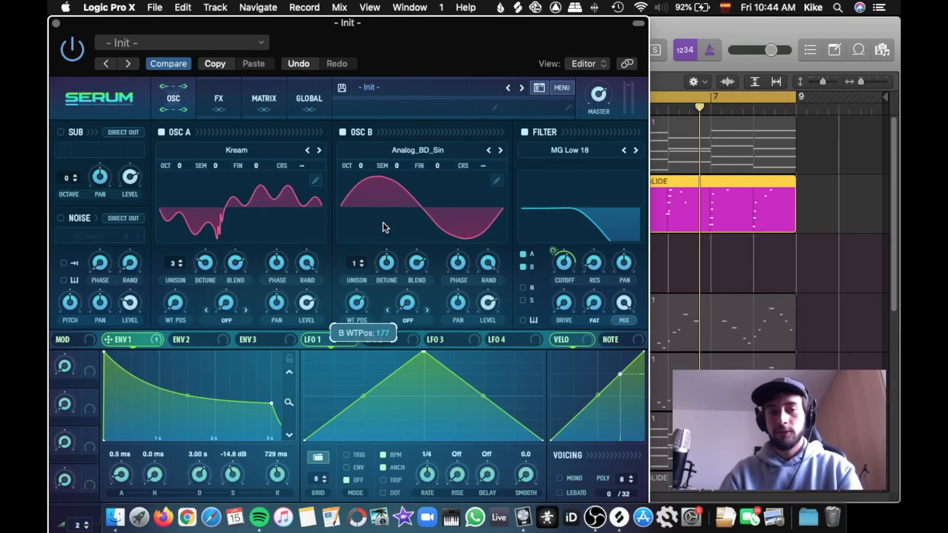
pyautogui.moveTo(357, 263); pyautogui.dragTo(388, 264)
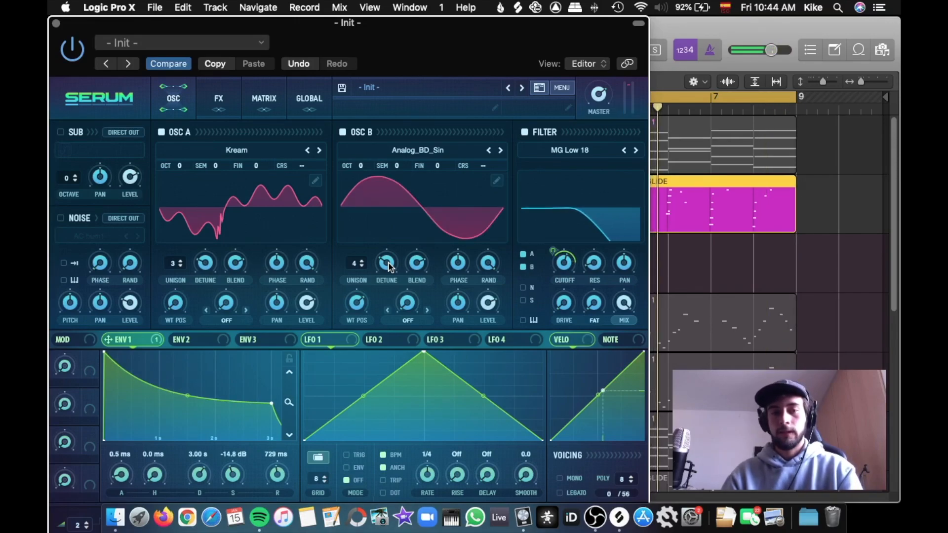
# - Turn on the noise oscillator with the Analog sample J 60, lower its level and route it through the filter
pyautogui.click(61, 218)
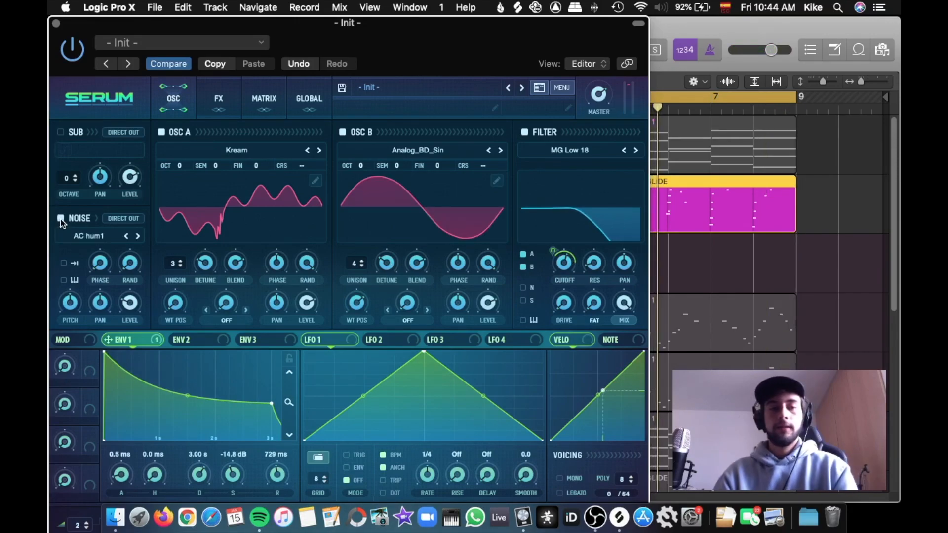
pyautogui.click(99, 238)
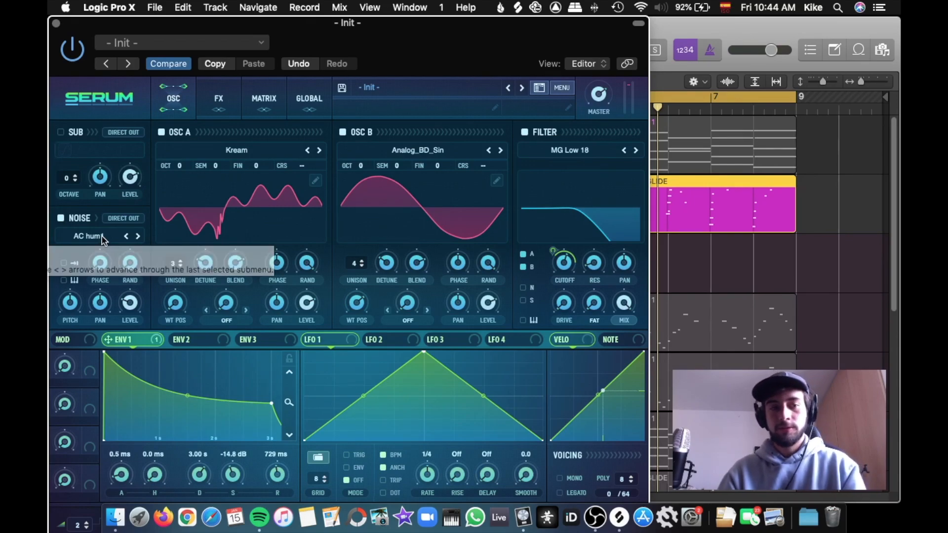
pyautogui.moveTo(119, 251)
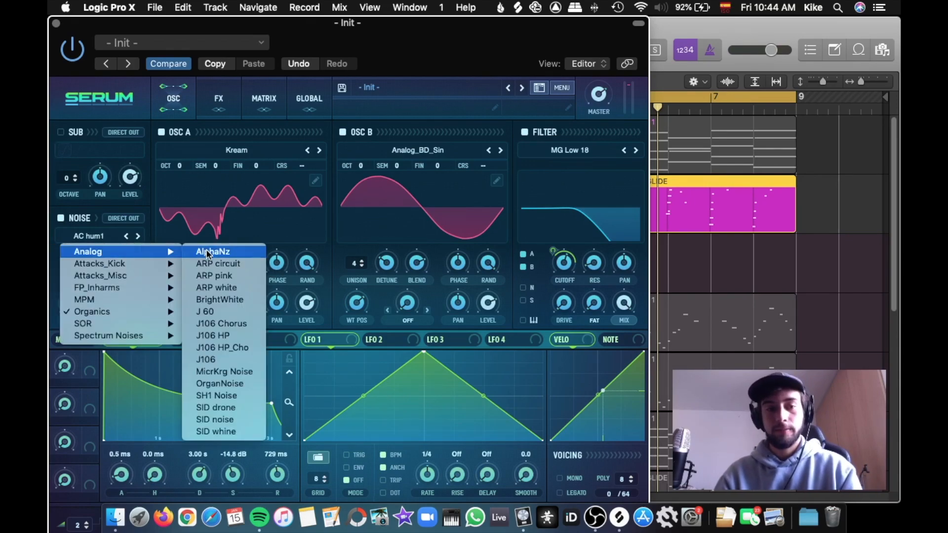
pyautogui.click(228, 315)
pyautogui.press('space')
pyautogui.moveTo(125, 305); pyautogui.dragTo(125, 316)
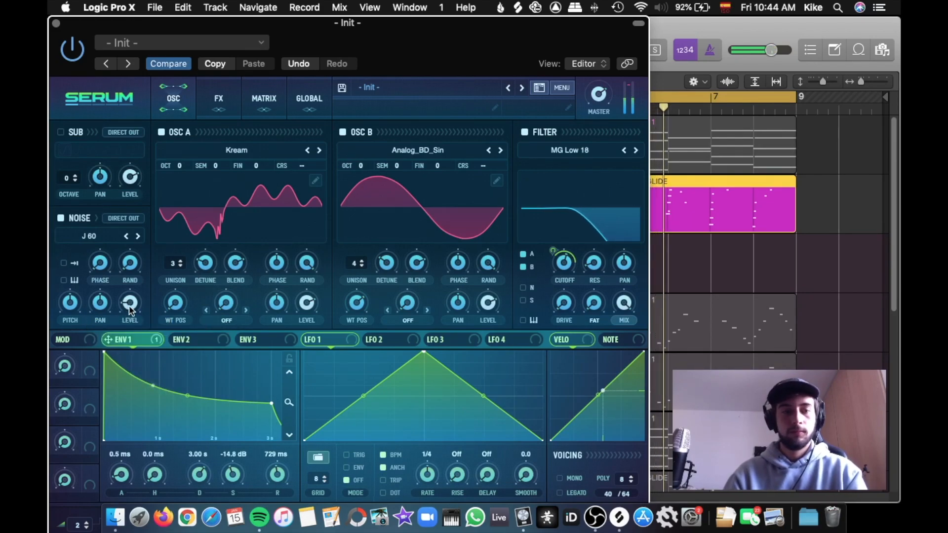
pyautogui.click(523, 288)
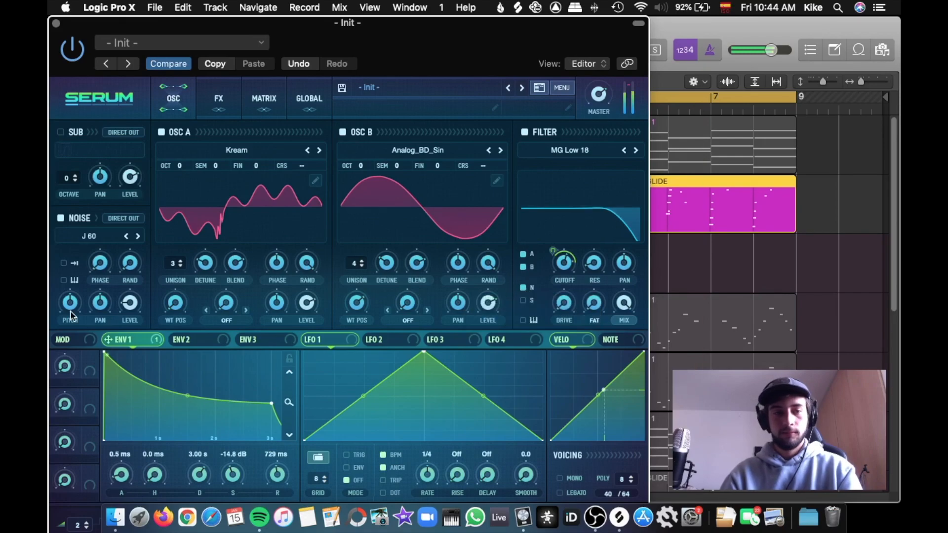
# - Turn on key tracking for the noise oscillator and fine-tune the noise level while auditioning
pyautogui.moveTo(132, 302); pyautogui.dragTo(132, 296)
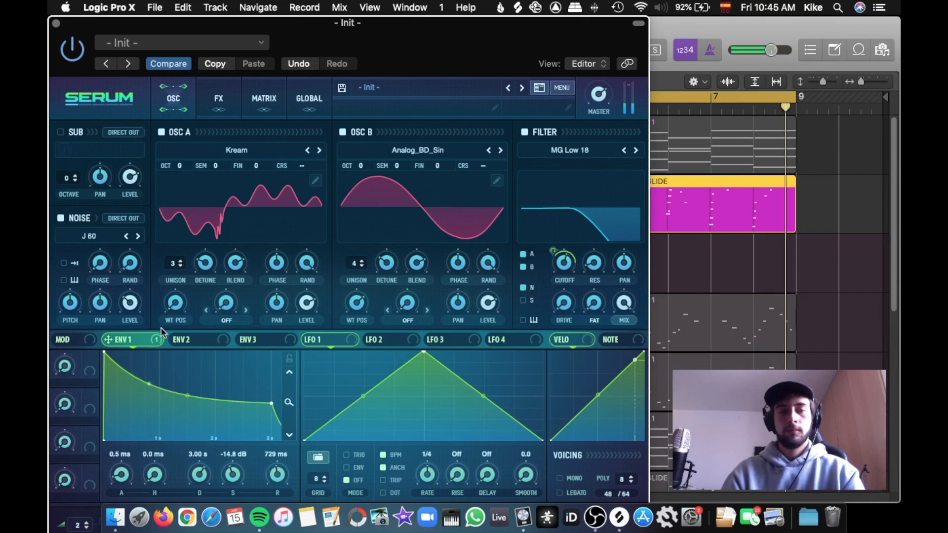
pyautogui.click(64, 282)
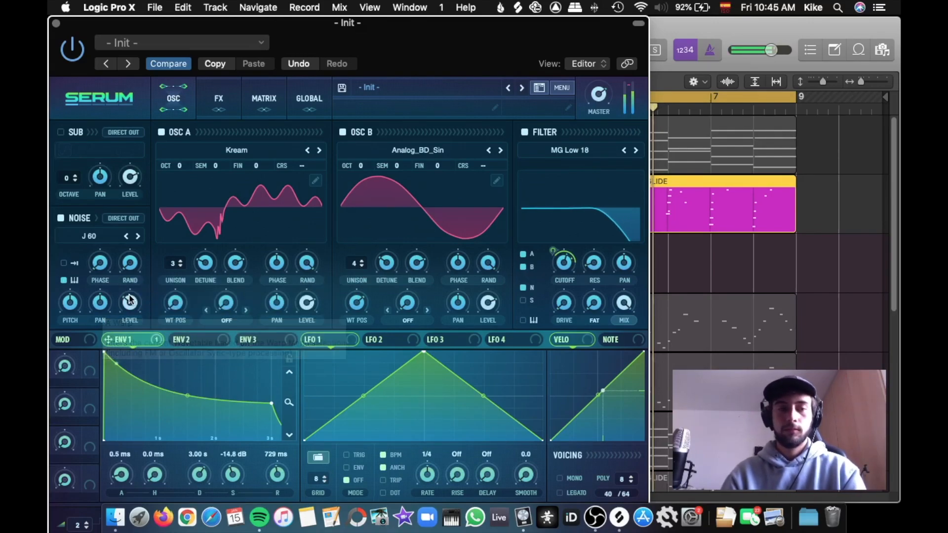
pyautogui.moveTo(129, 295); pyautogui.dragTo(130, 300)
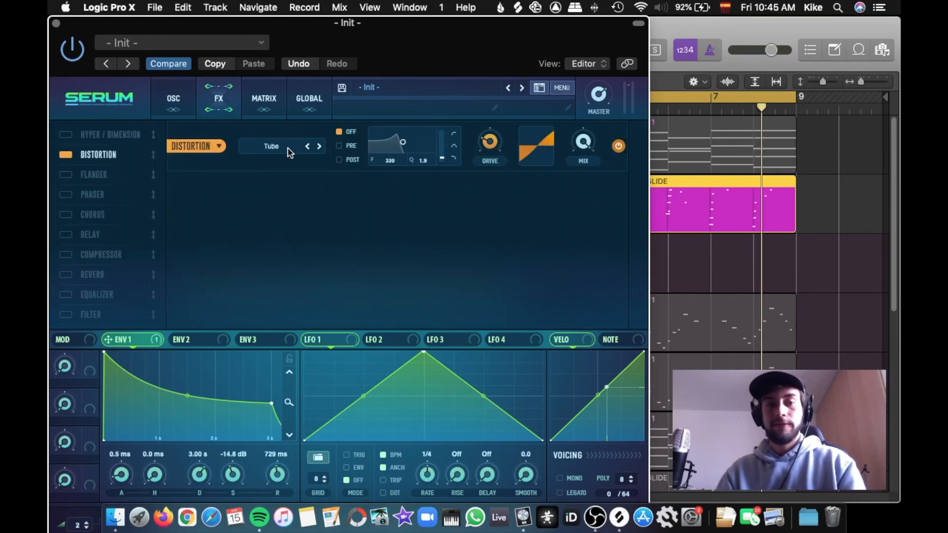
# - Set the distortion effect to Tape Sat., adjust its drive, lower its mix and audition the sound
pyautogui.click(289, 151)
pyautogui.click(307, 344)
pyautogui.moveTo(492, 145)
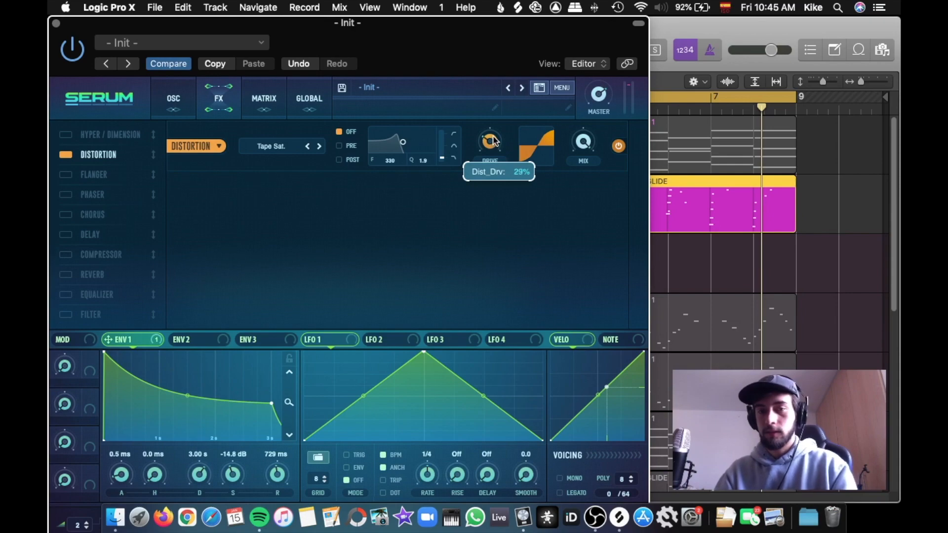
pyautogui.moveTo(583, 143); pyautogui.dragTo(588, 243)
pyautogui.moveTo(487, 152)
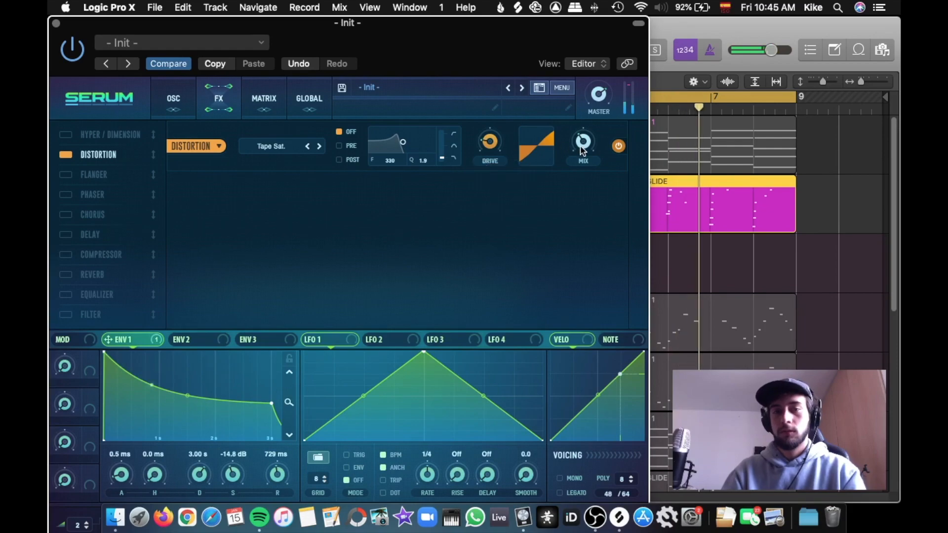
pyautogui.moveTo(583, 151)
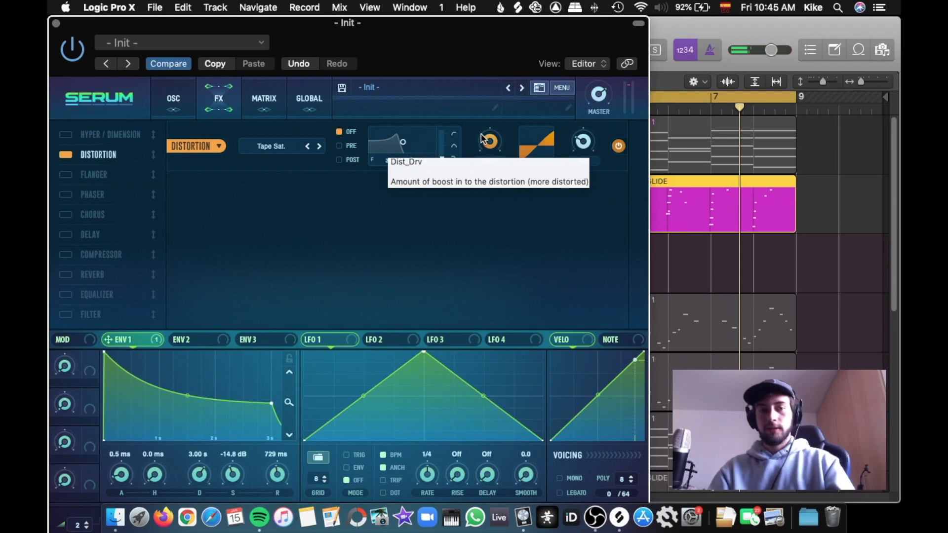
pyautogui.click(173, 101)
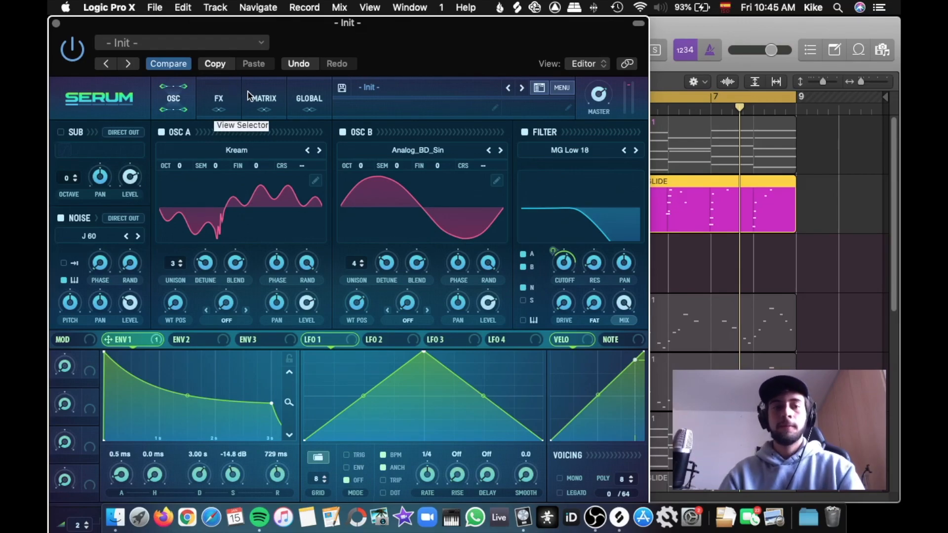
pyautogui.click(213, 94)
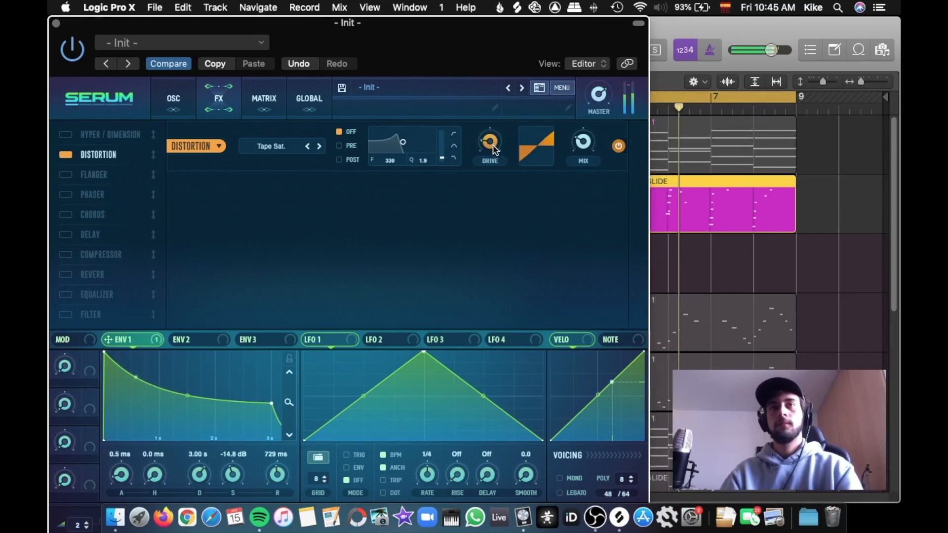
pyautogui.press('space')
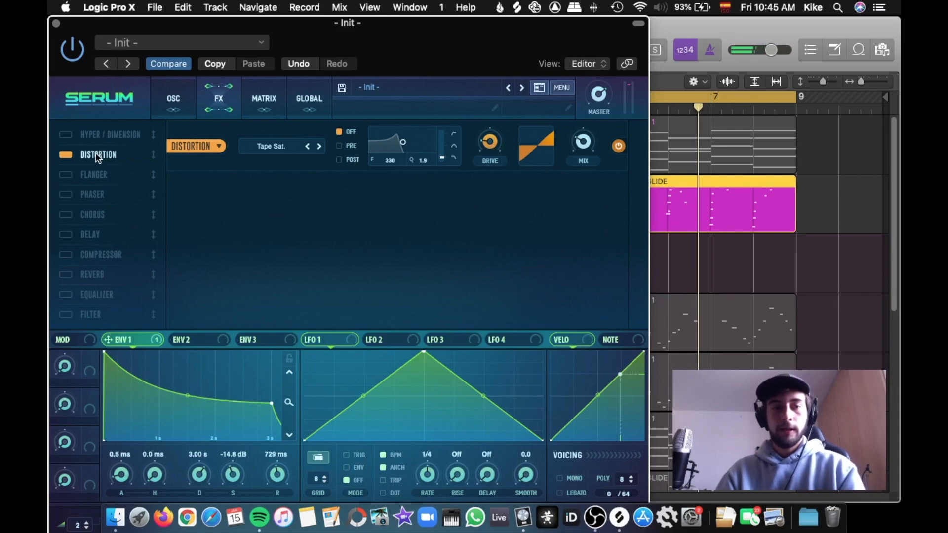
# - Turn on the flanger, reduce its mix and audition the result
pyautogui.click(65, 174)
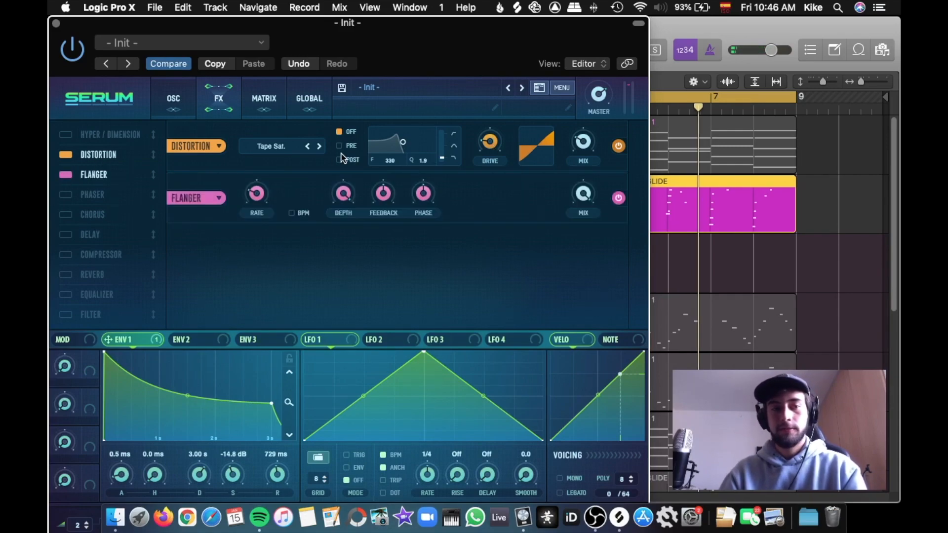
pyautogui.moveTo(576, 196); pyautogui.dragTo(580, 227)
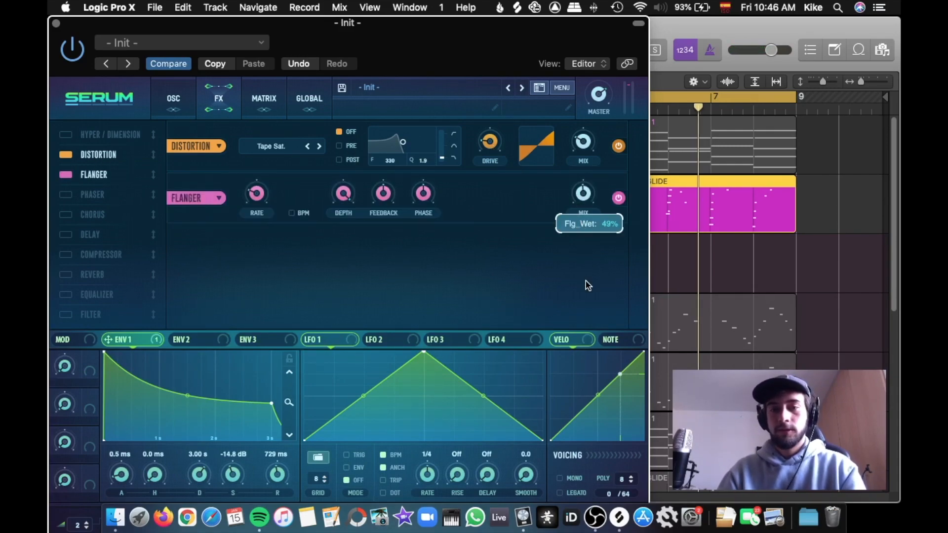
pyautogui.moveTo(586, 281); pyautogui.dragTo(584, 306)
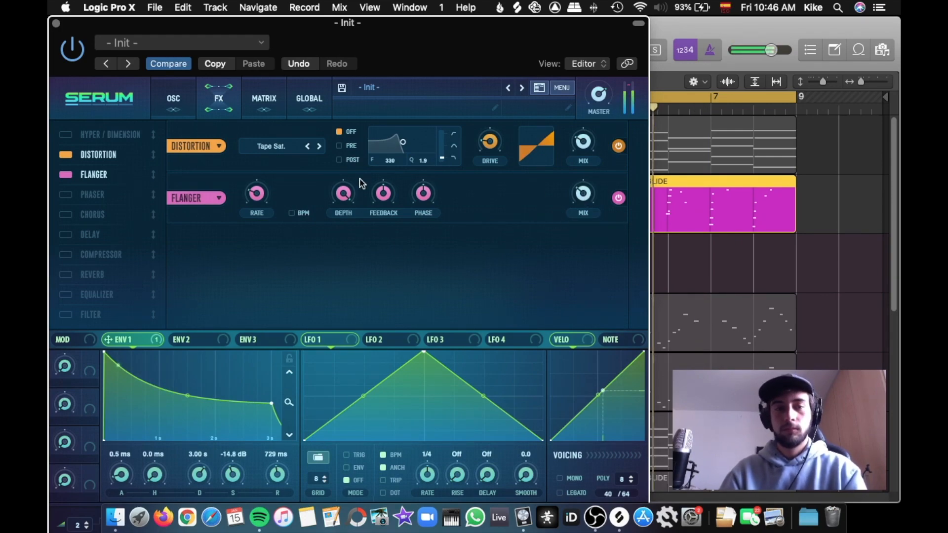
pyautogui.moveTo(258, 193)
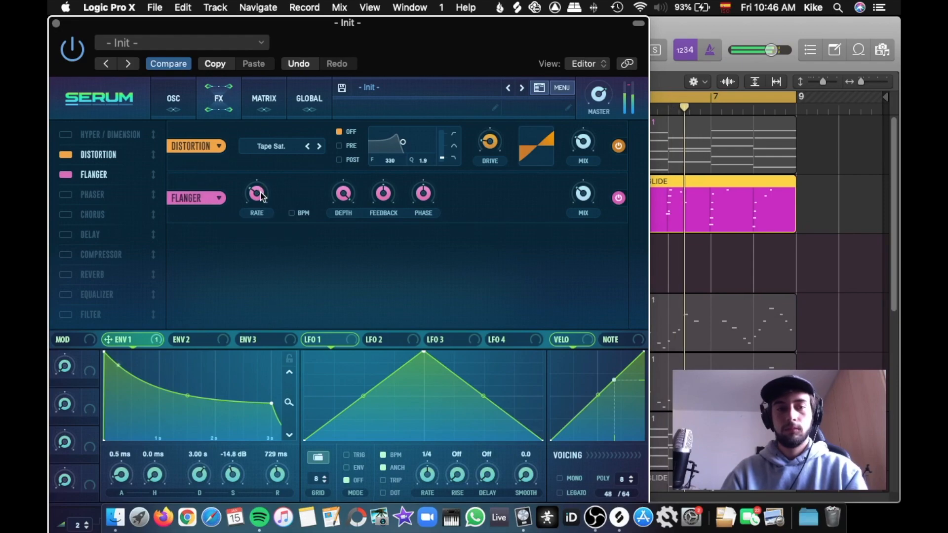
# - Turn on the chorus effect and compare the pad with and without it
pyautogui.click(73, 217)
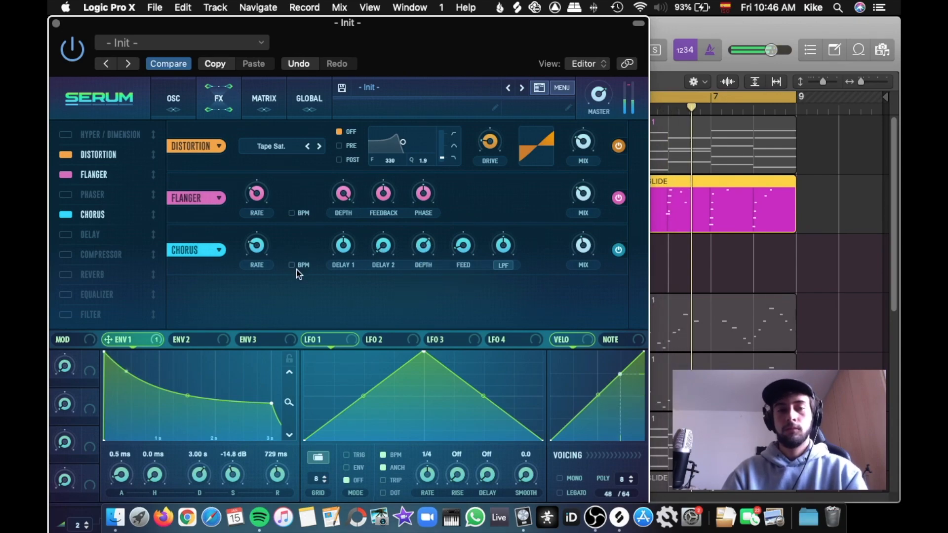
pyautogui.moveTo(262, 250)
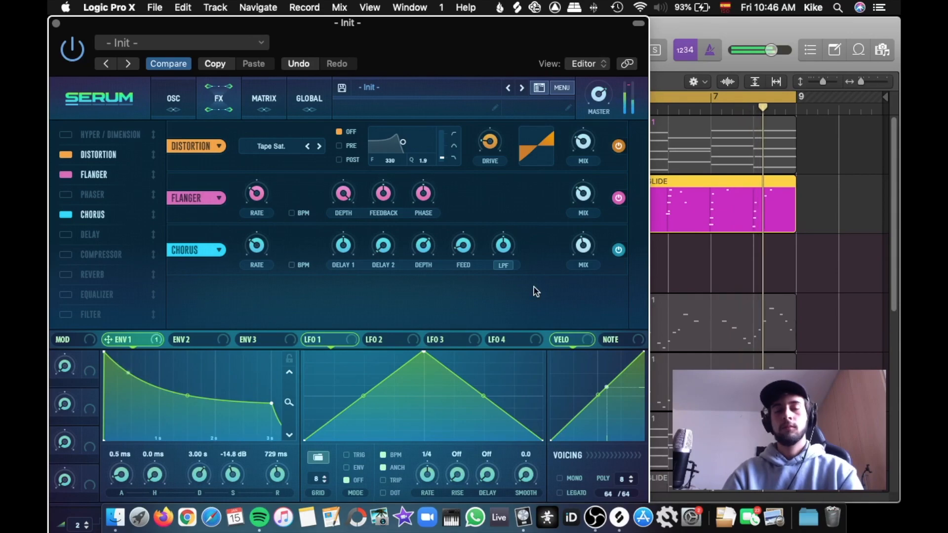
pyautogui.click(617, 251)
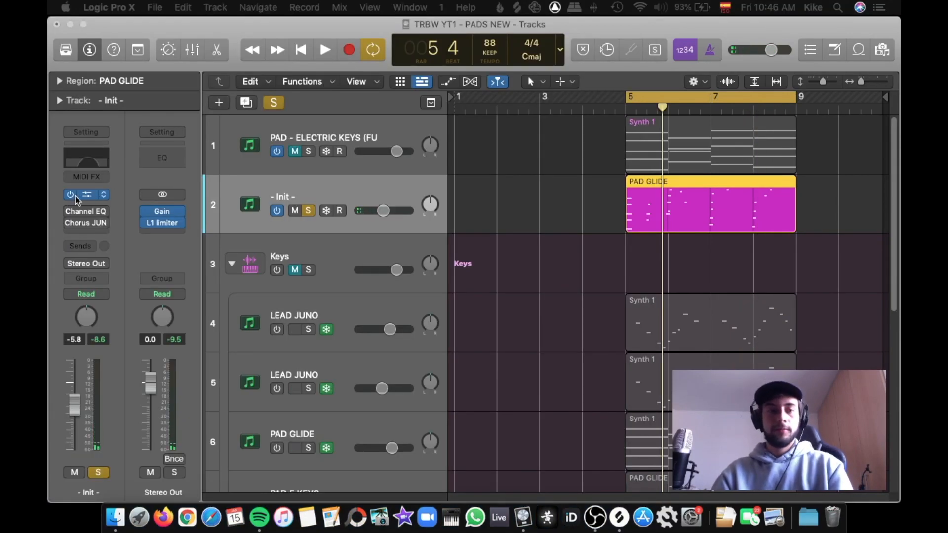
# - Replace the Channel EQ on the Init track with the ChromaVerb reverb
pyautogui.moveTo(104, 216)
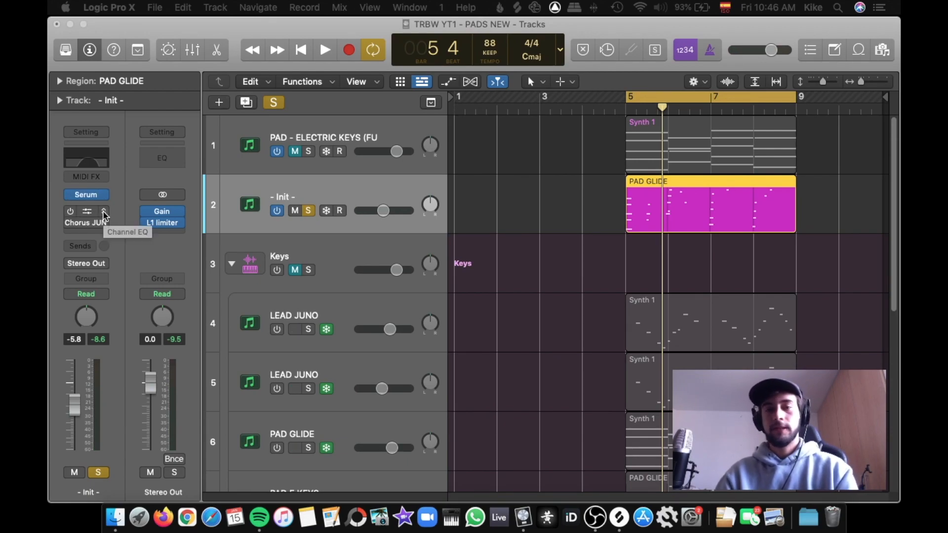
pyautogui.click(104, 216)
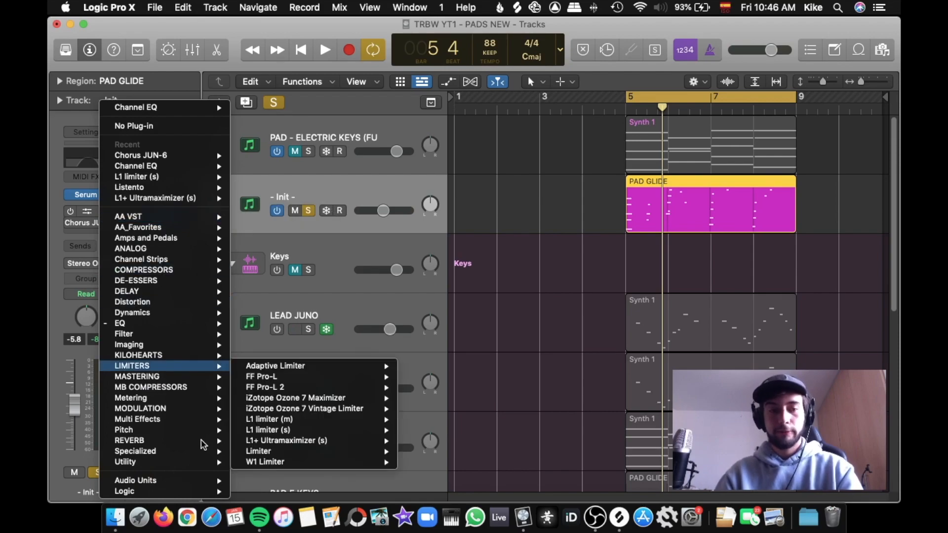
pyautogui.moveTo(207, 443)
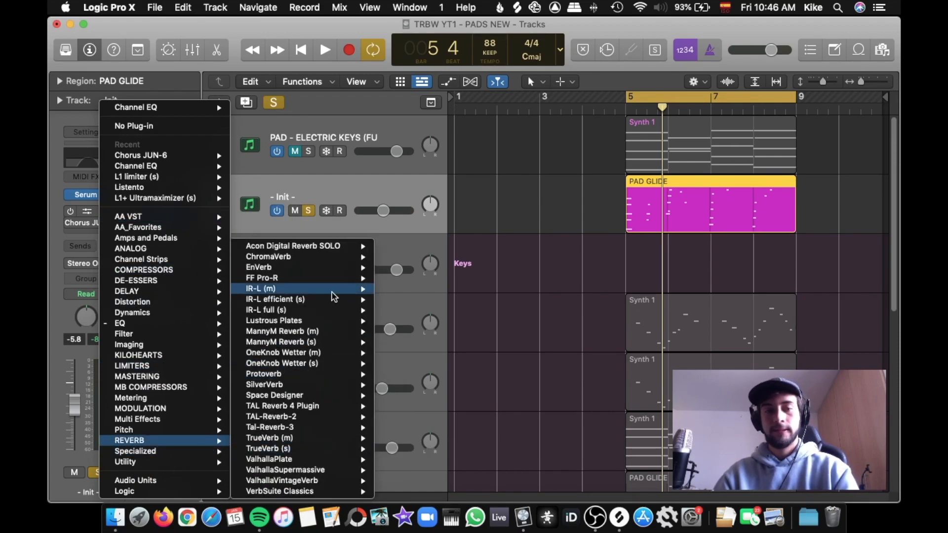
pyautogui.moveTo(361, 257)
pyautogui.click(408, 256)
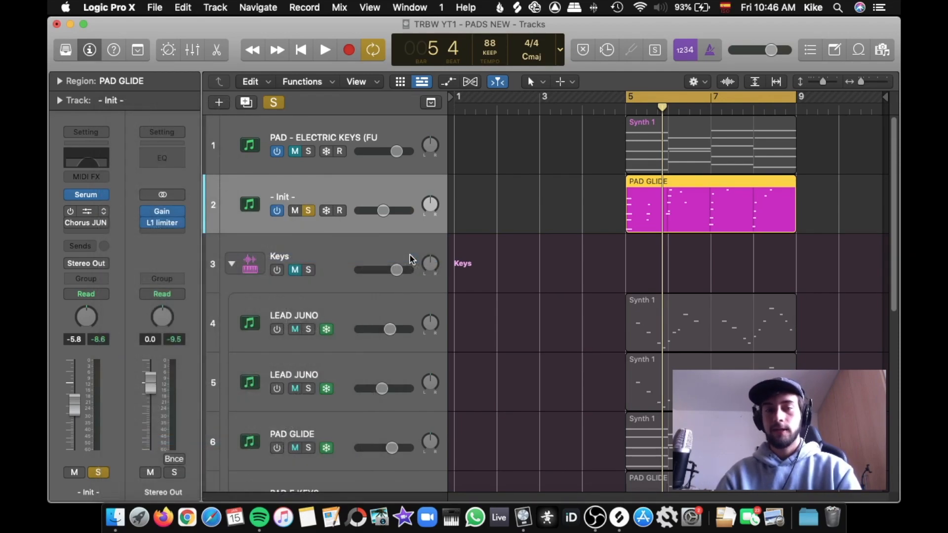
# - Lower ChromaVerb's wet level and set its decay to 1.70 s while auditioning
pyautogui.moveTo(689, 200); pyautogui.dragTo(573, 55)
pyautogui.moveTo(741, 408); pyautogui.dragTo(741, 418)
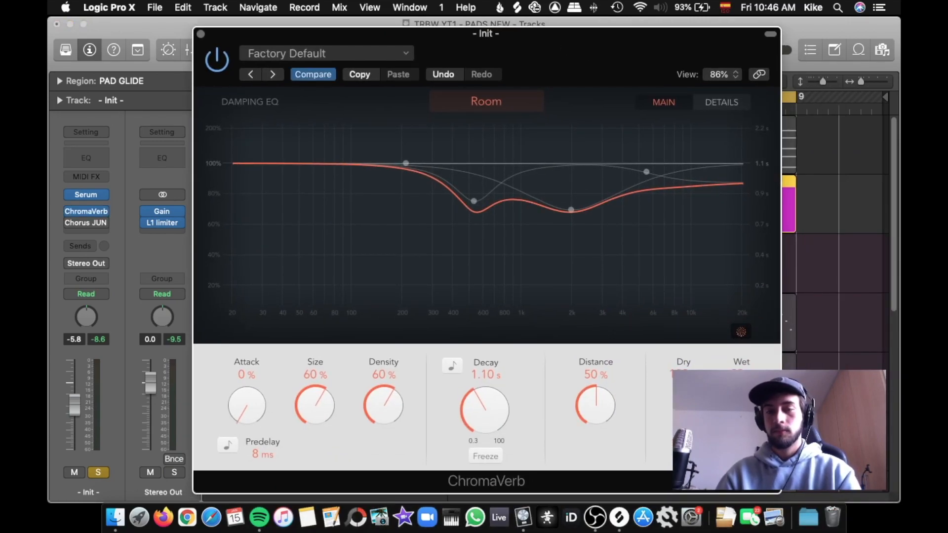
pyautogui.moveTo(506, 409); pyautogui.dragTo(654, 412)
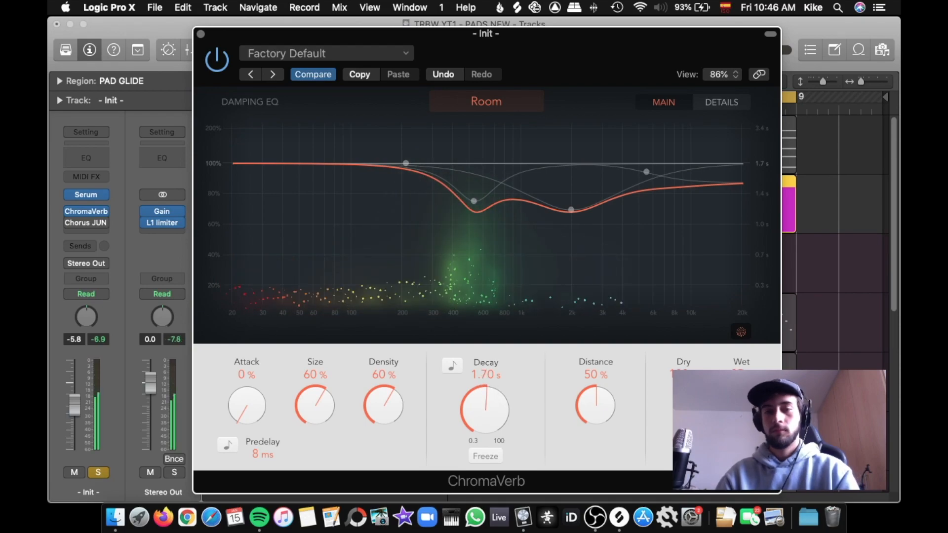
pyautogui.click(201, 36)
# - Place Chorus JUN-6 before ChromaVerb on the Init track, enable it and audition the pad
pyautogui.moveTo(86, 223); pyautogui.dragTo(93, 211)
pyautogui.click(77, 213)
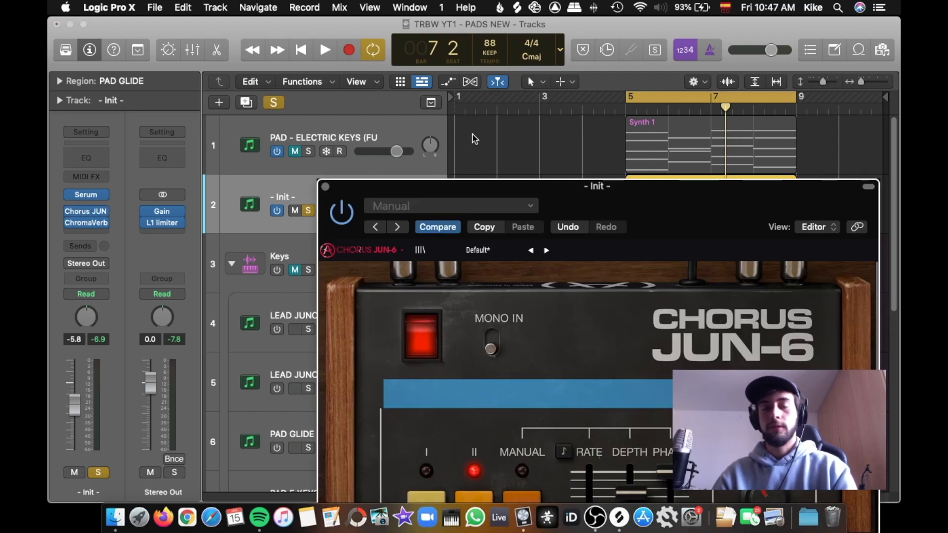
pyautogui.moveTo(605, 204); pyautogui.dragTo(507, 75)
pyautogui.press('space')
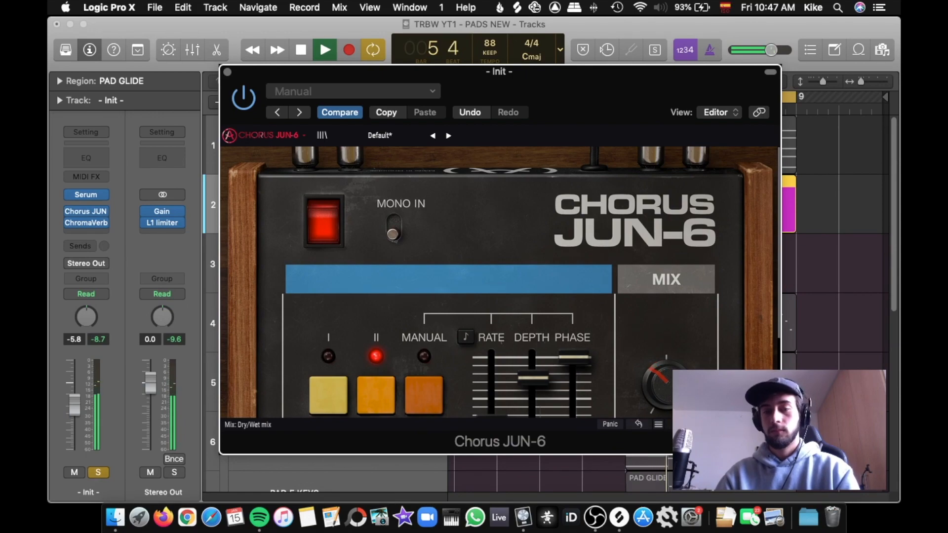
pyautogui.press('space')
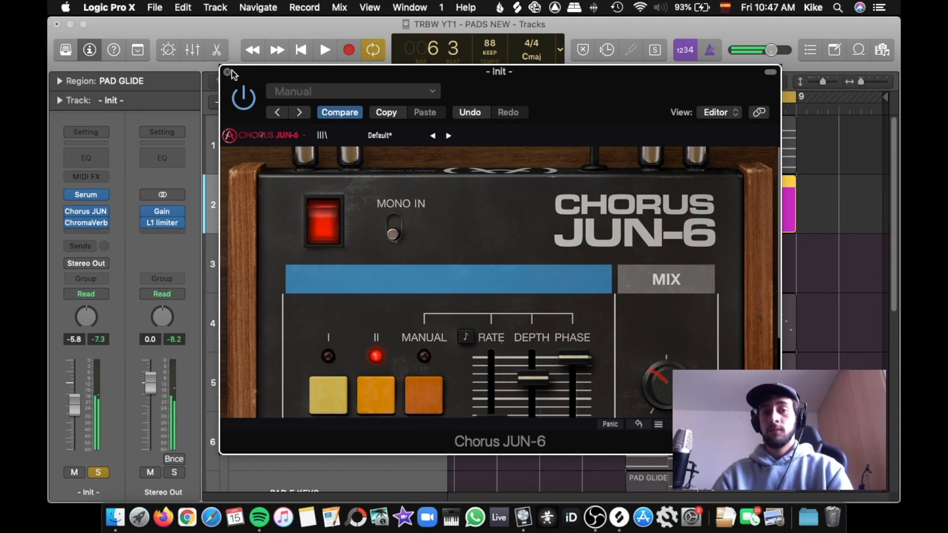
pyautogui.click(228, 72)
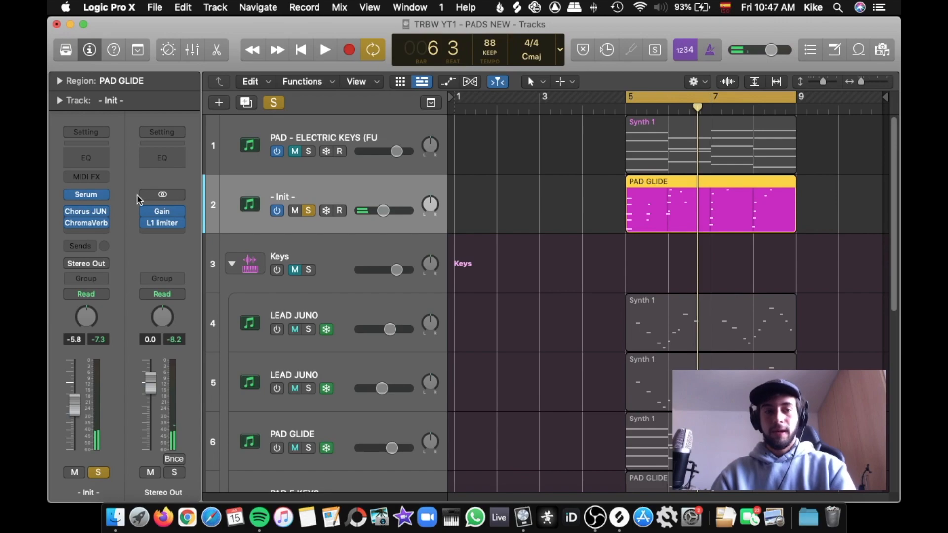
# - Reopen Serum on the Init track and review the pad's oscillator and effects settings
pyautogui.click(89, 199)
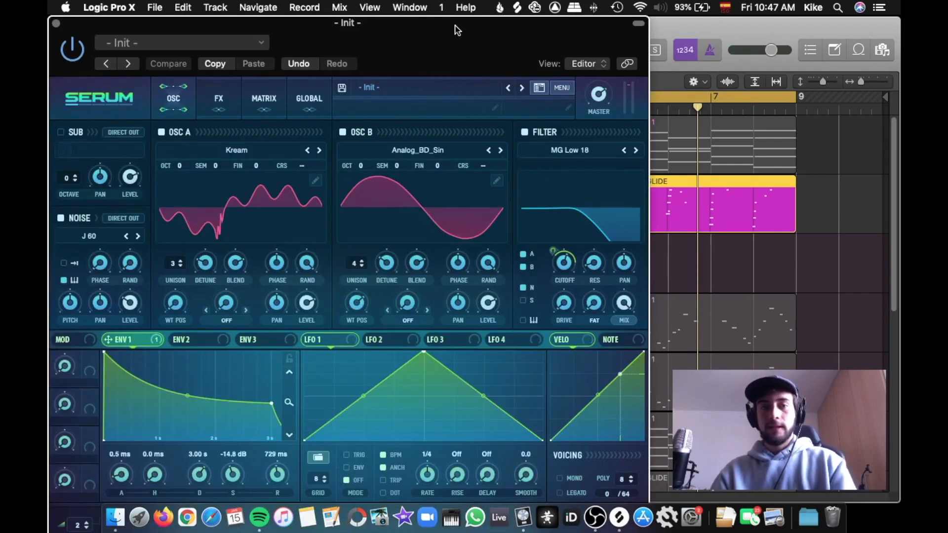
pyautogui.moveTo(428, 33); pyautogui.dragTo(461, 31)
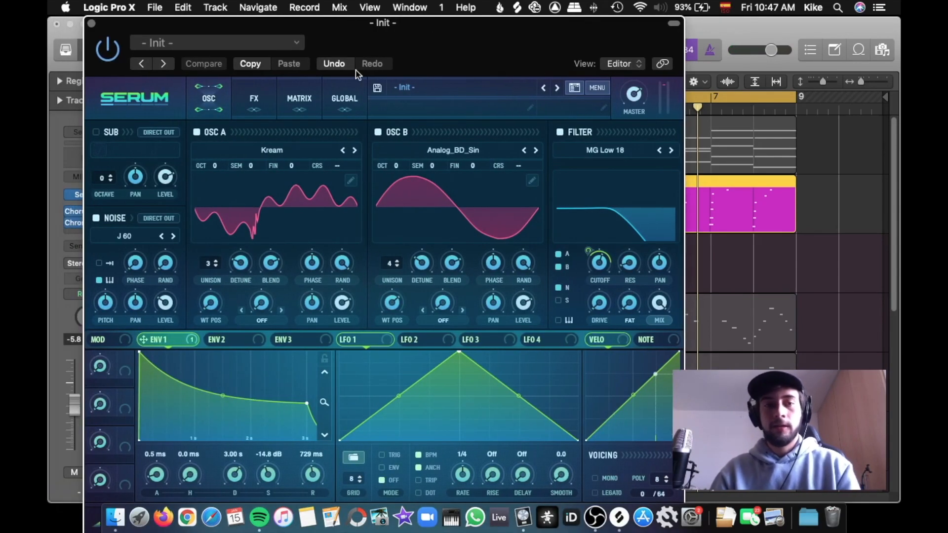
pyautogui.click(256, 112)
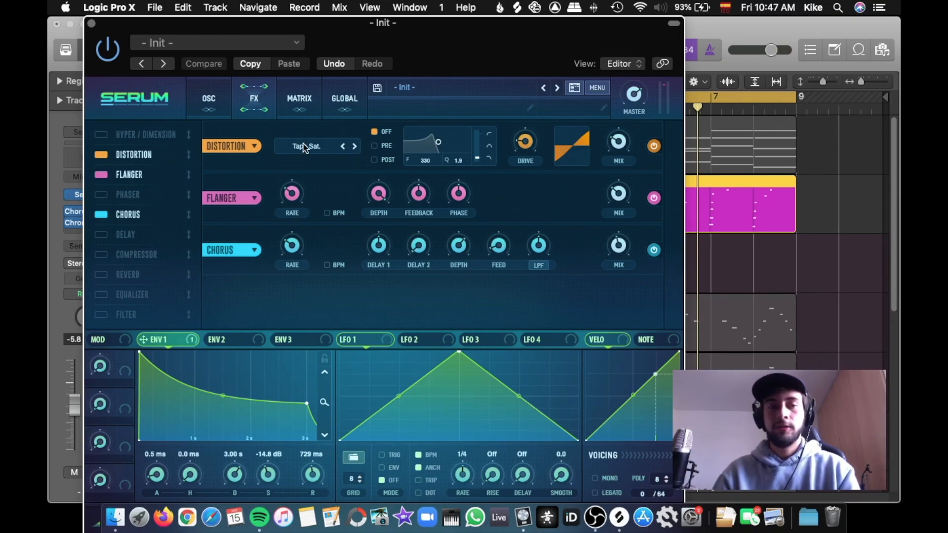
pyautogui.click(91, 24)
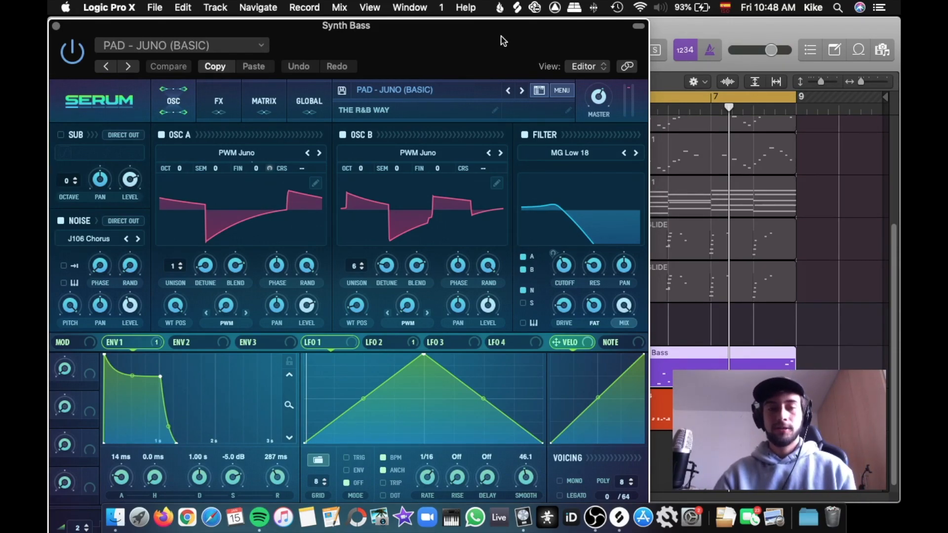
# - Audition the PAD - JUNO (BASIC) preset in Serum
pyautogui.press('space')
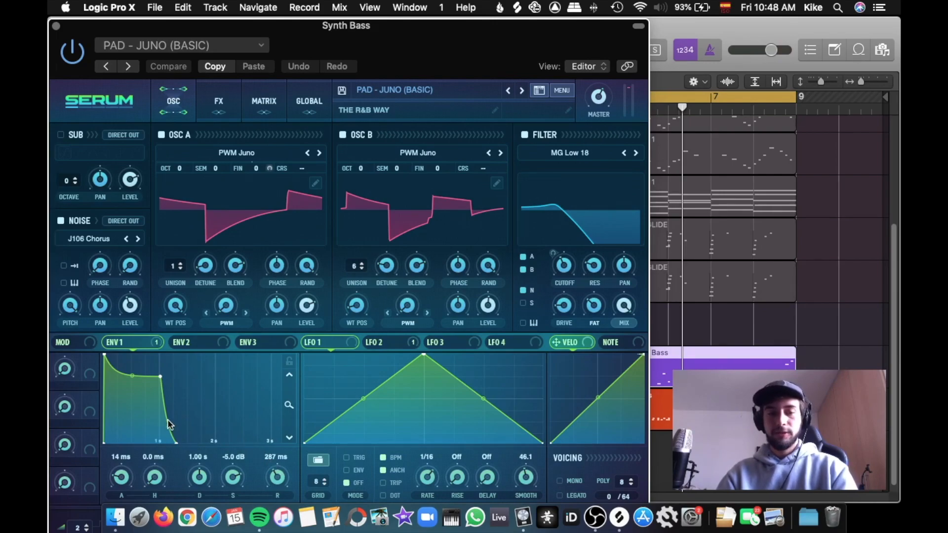
pyautogui.press('space')
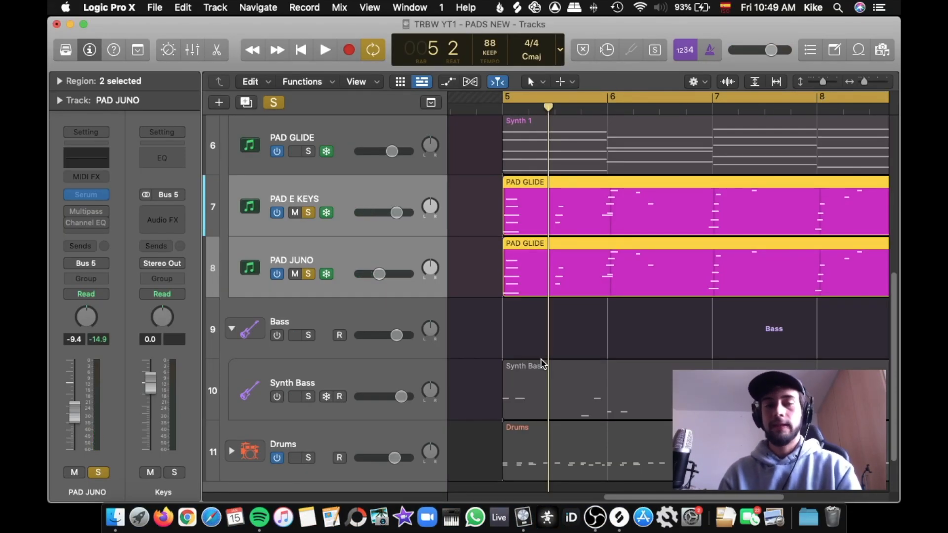
# - Play the soloed PAD E KEYS and PAD JUNO tracks together and turn off their solo
pyautogui.press('space')
pyautogui.scroll(-5, 542, 363)
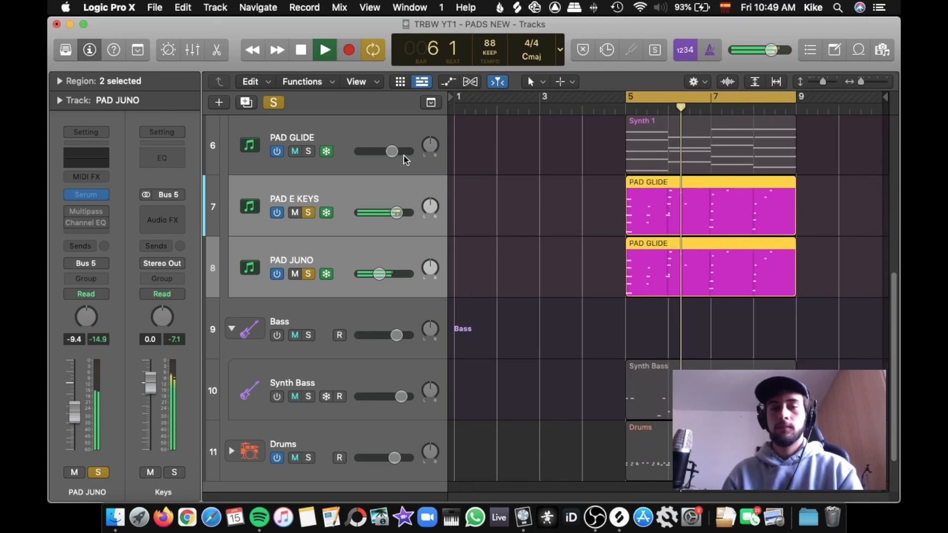
pyautogui.press('space')
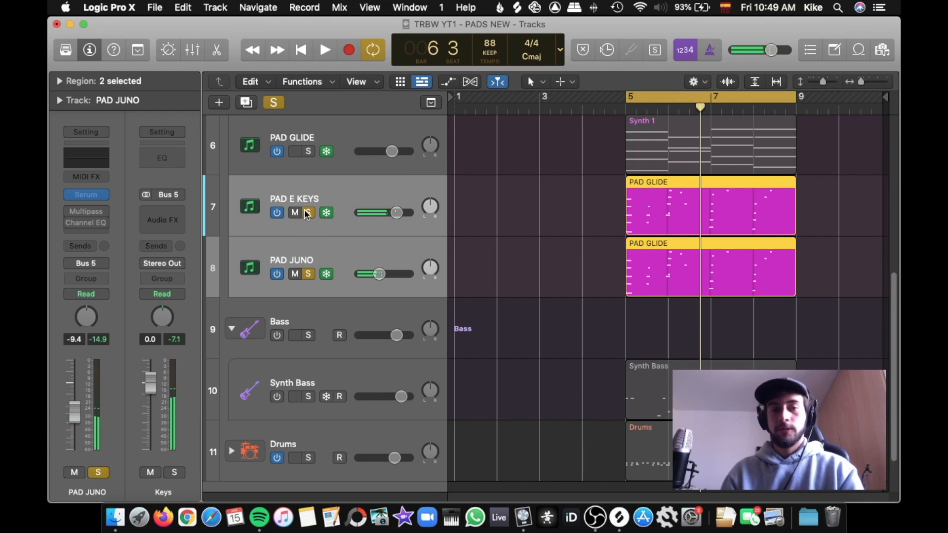
pyautogui.click(308, 212)
pyautogui.scroll(5, 307, 214)
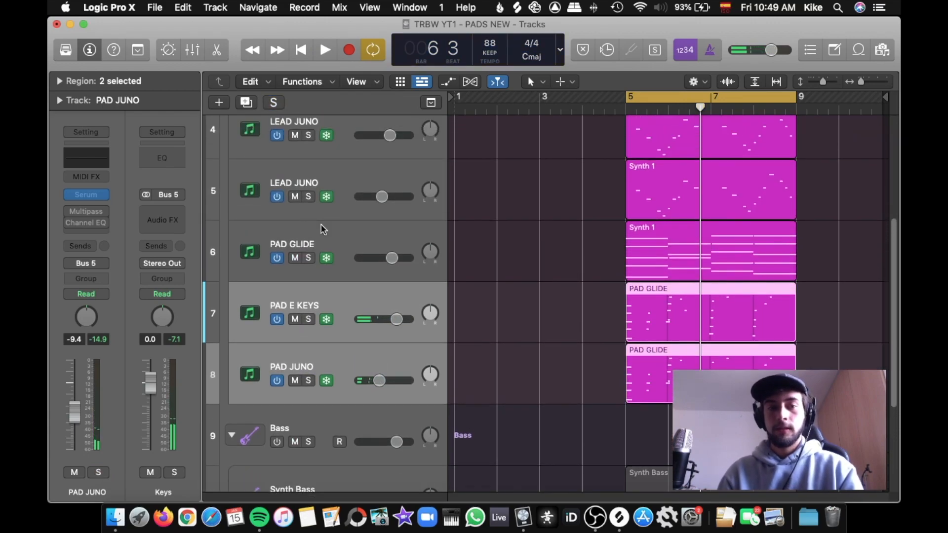
# - Play the PAD GLIDE track soloed, stop playback and turn off its solo
pyautogui.click(357, 238)
pyautogui.press('space')
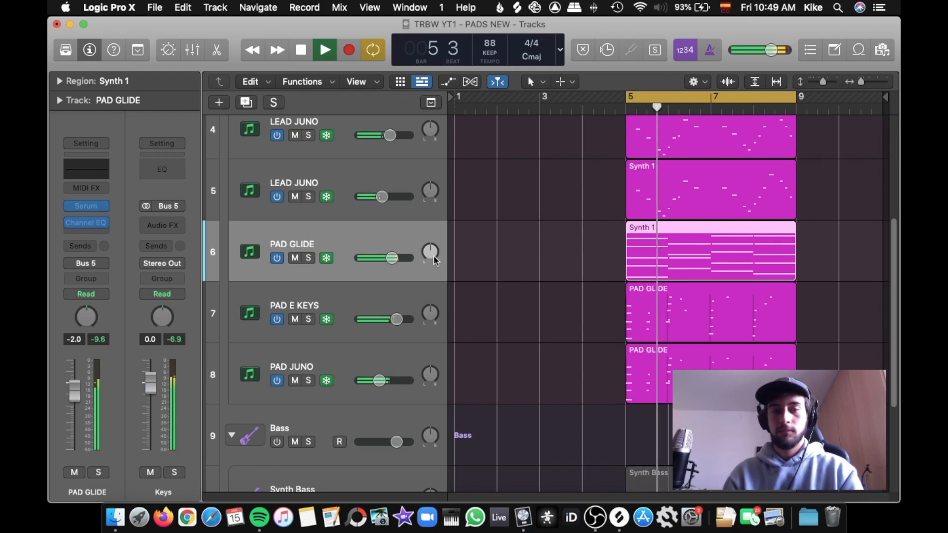
pyautogui.press('s')
pyautogui.scroll(1, 478, 264)
pyautogui.scroll(1, 478, 263)
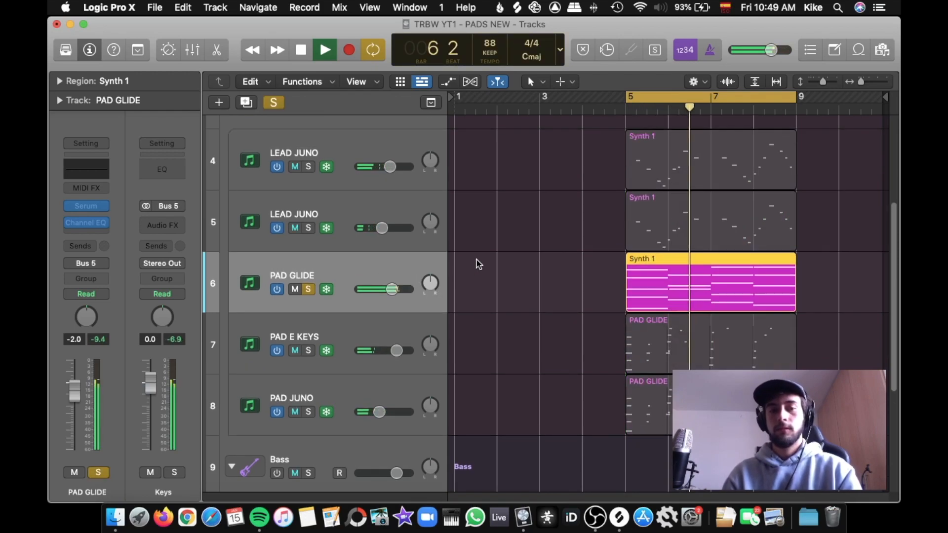
pyautogui.press('space')
pyautogui.press('s')
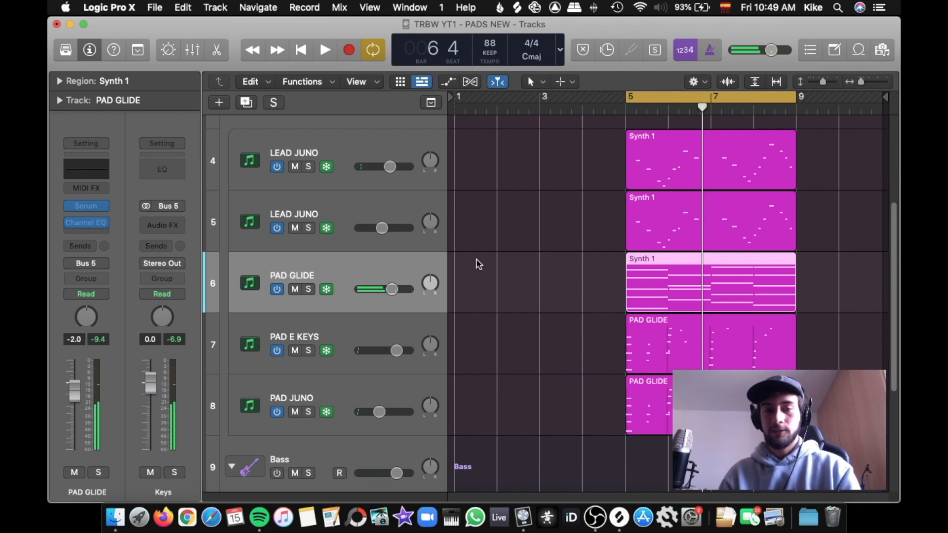
# - Solo both LEAD JUNO tracks together and audition their Synth 1 regions
pyautogui.scroll(2, 478, 264)
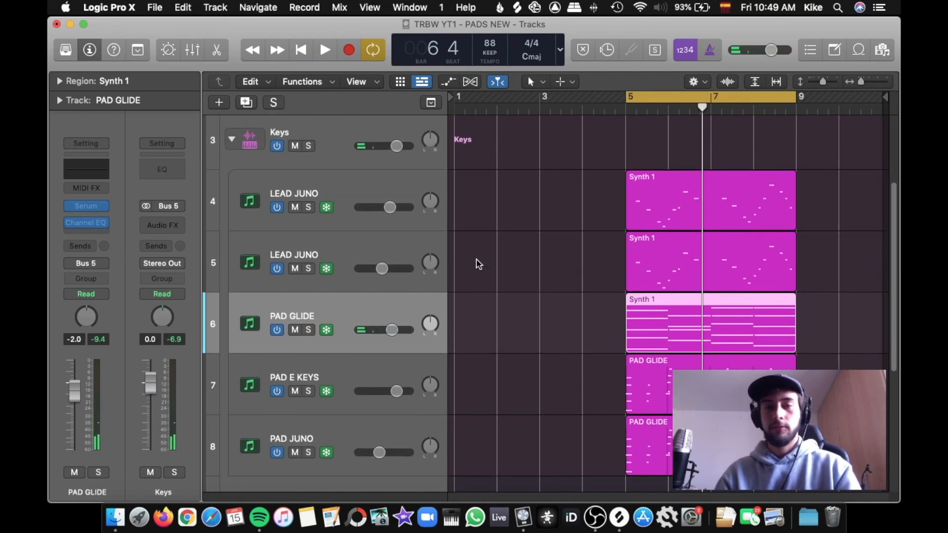
pyautogui.click(396, 248)
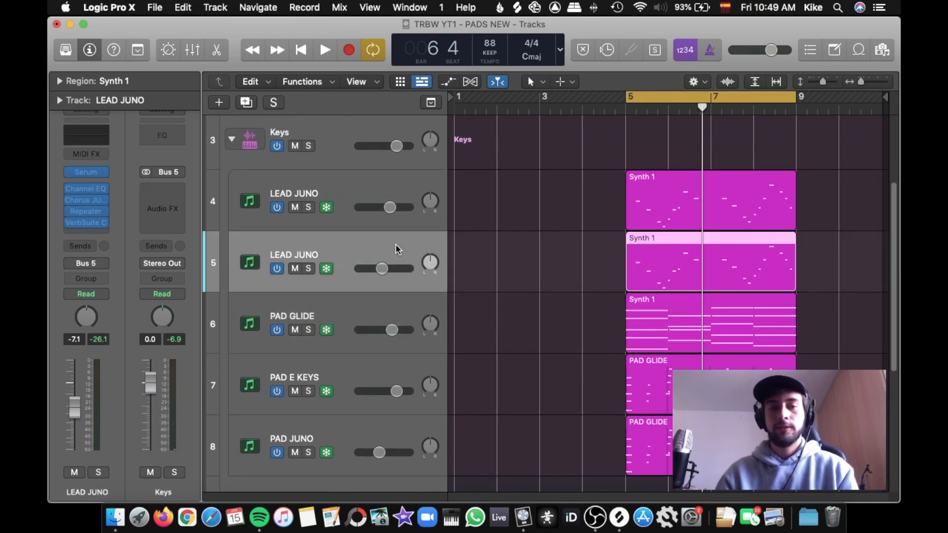
pyautogui.hotkey('shift', 'Up')
pyautogui.press('s')
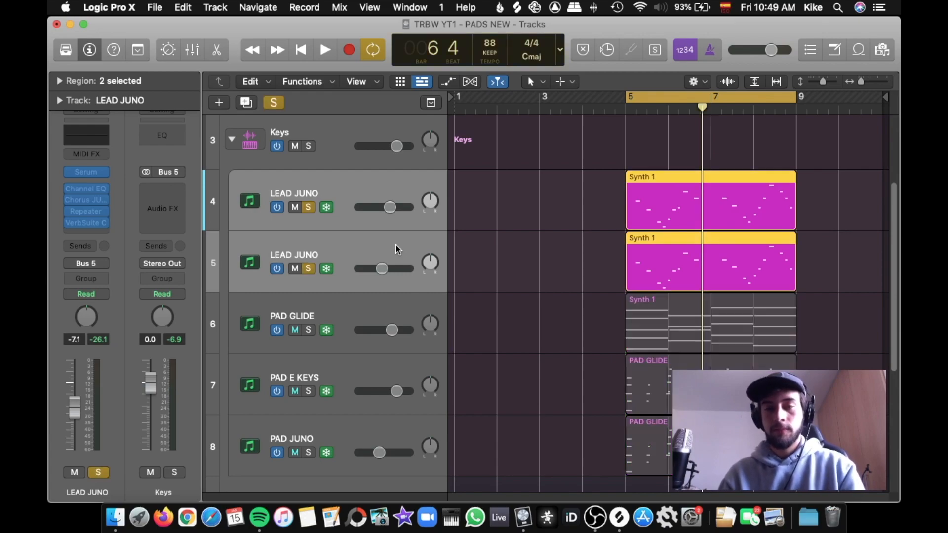
pyautogui.press('z')
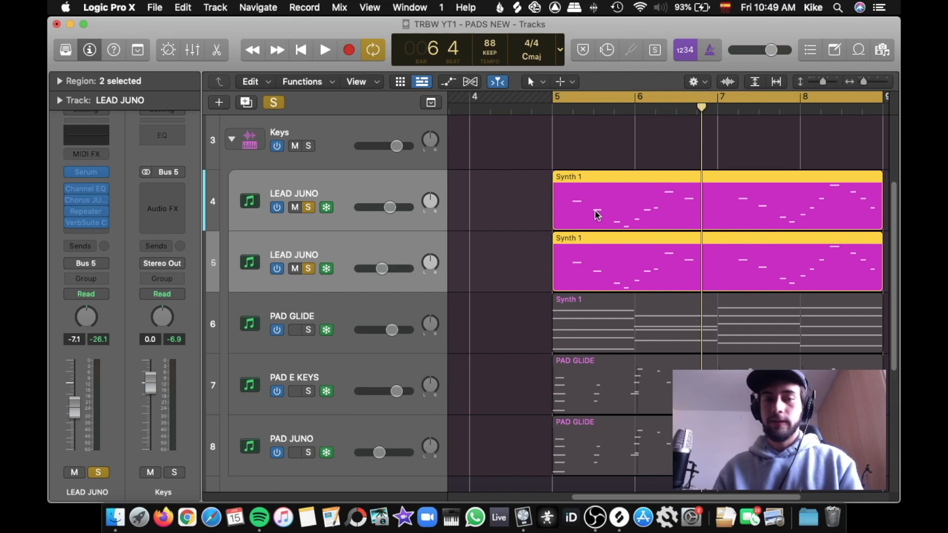
pyautogui.press('space')
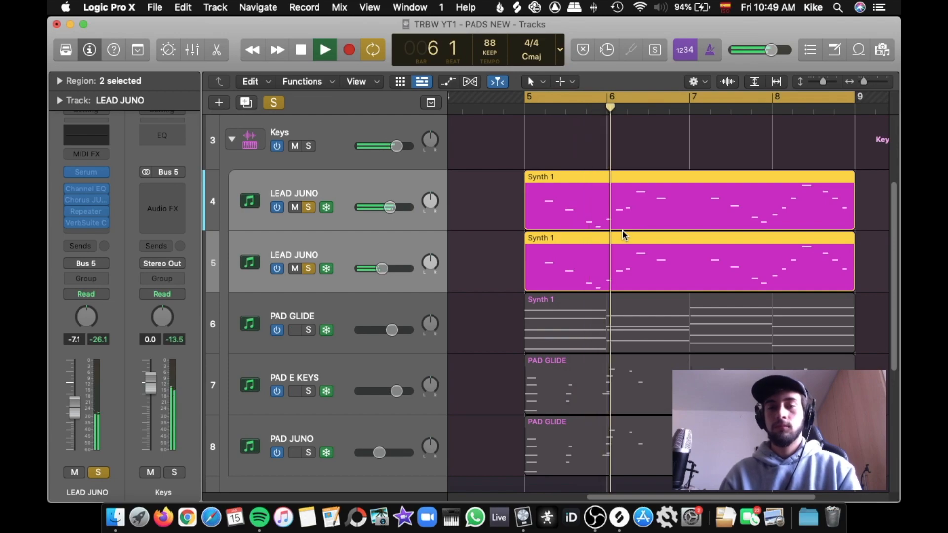
pyautogui.hscroll(1, 639, 246)
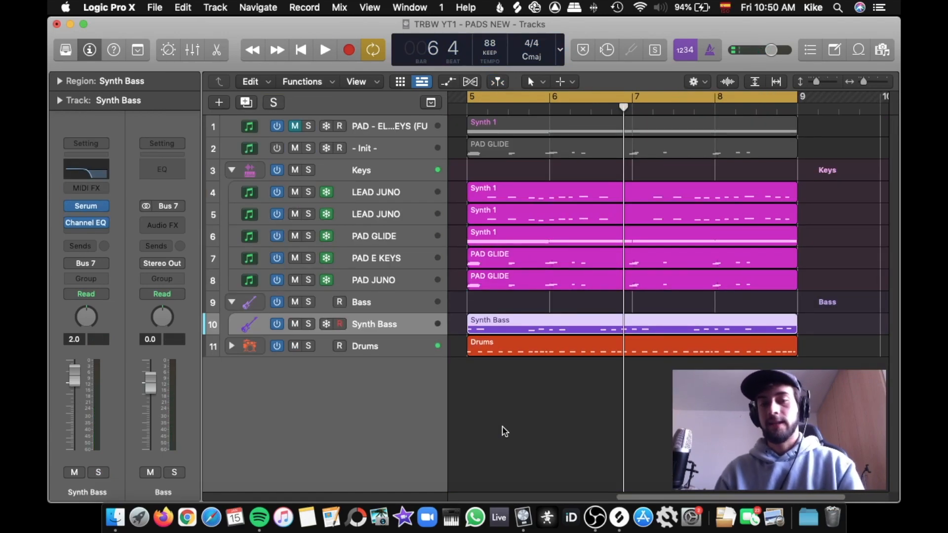
# - Play the full arrangement with the keys, bass and drums together, and stop playback
pyautogui.hotkey('shift', 'space')
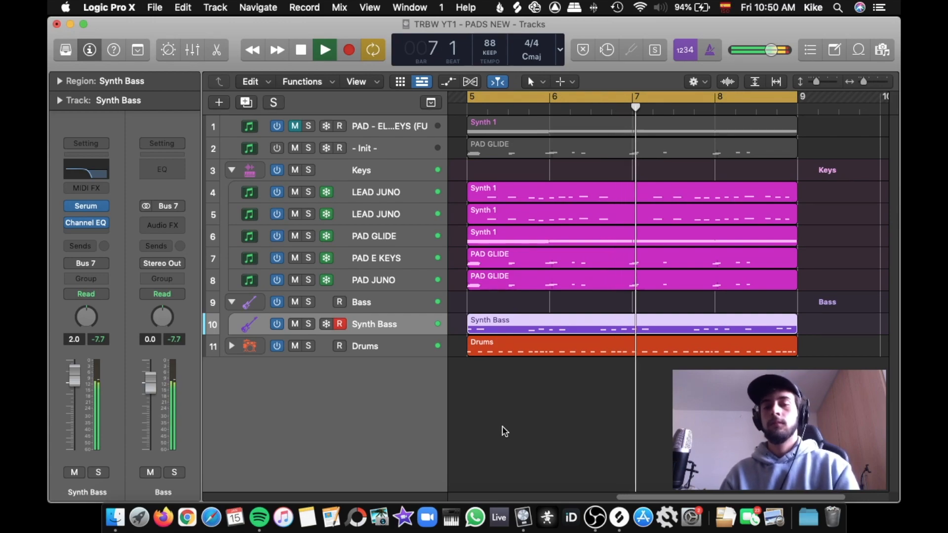
pyautogui.press('space')
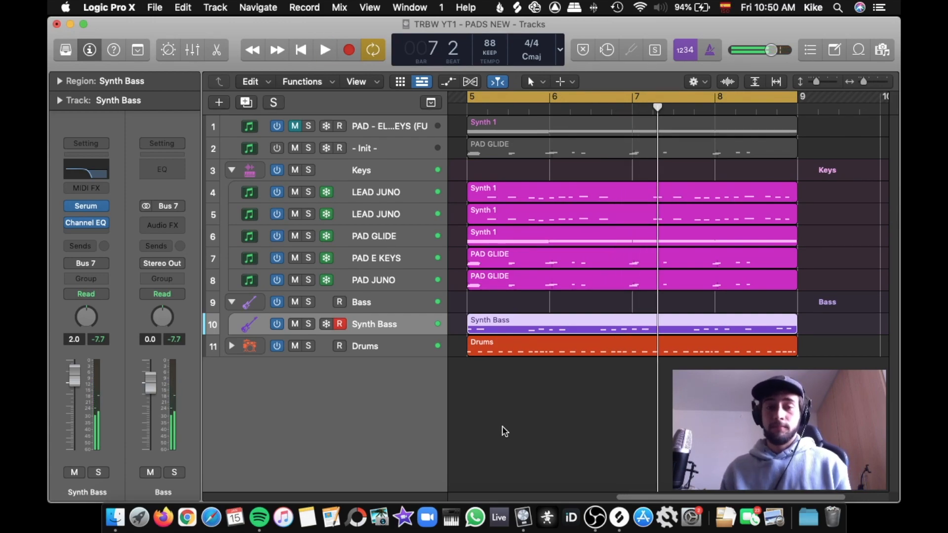